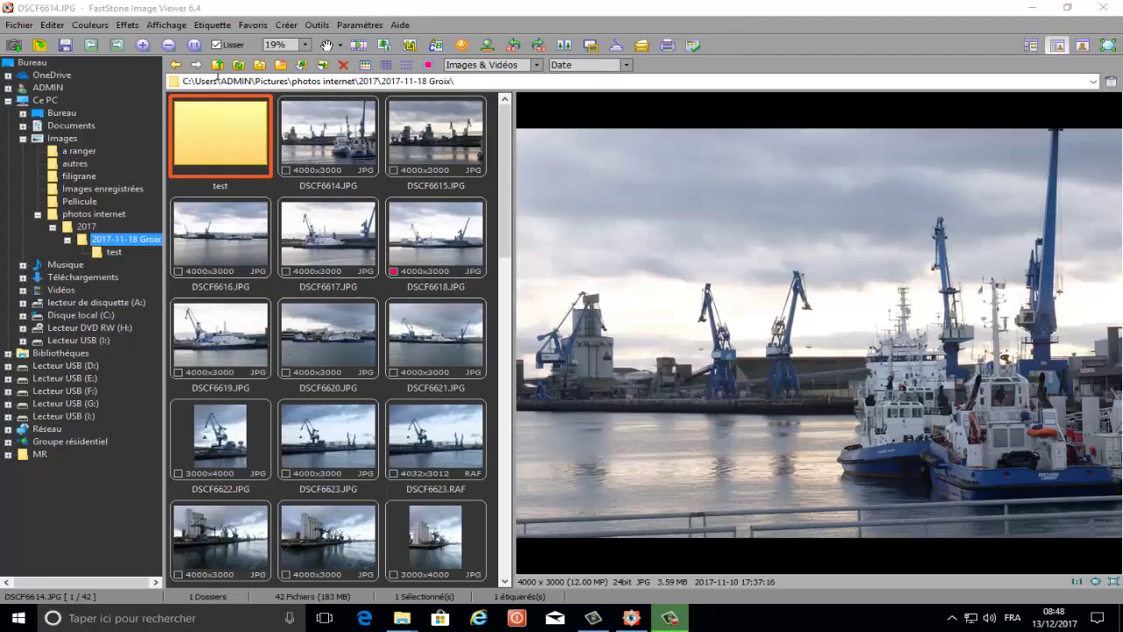
# Select photos DSCF6614 through DSCF6618 and open them in the batch conversion tool.
pyautogui.click(330, 136)
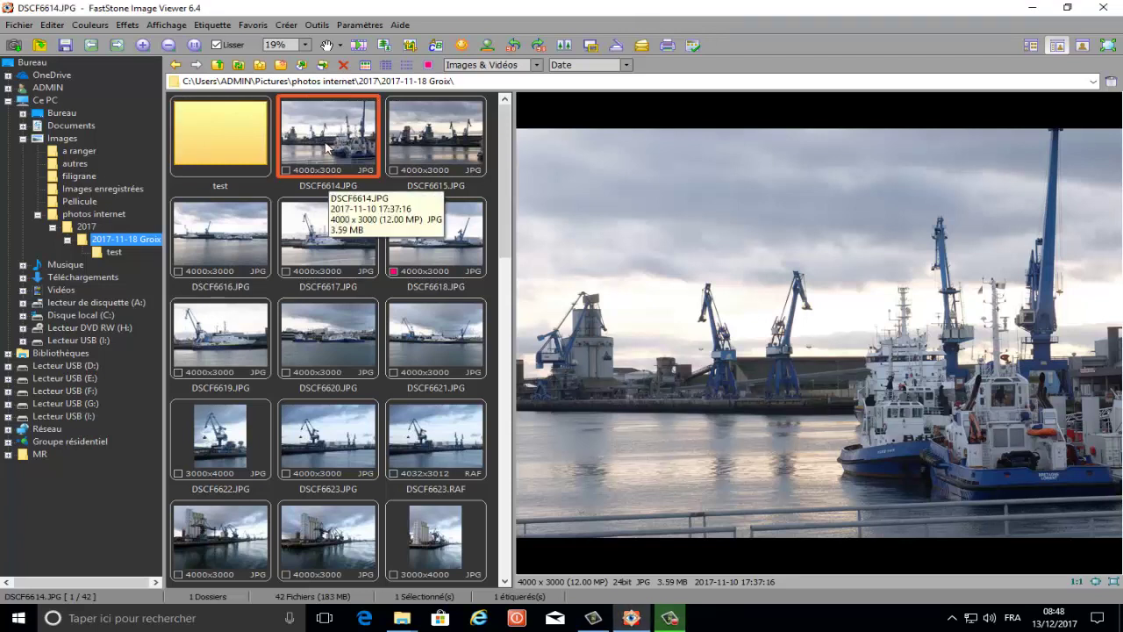
pyautogui.keyDown('shift'); pyautogui.click(443, 240); pyautogui.keyUp('shift')
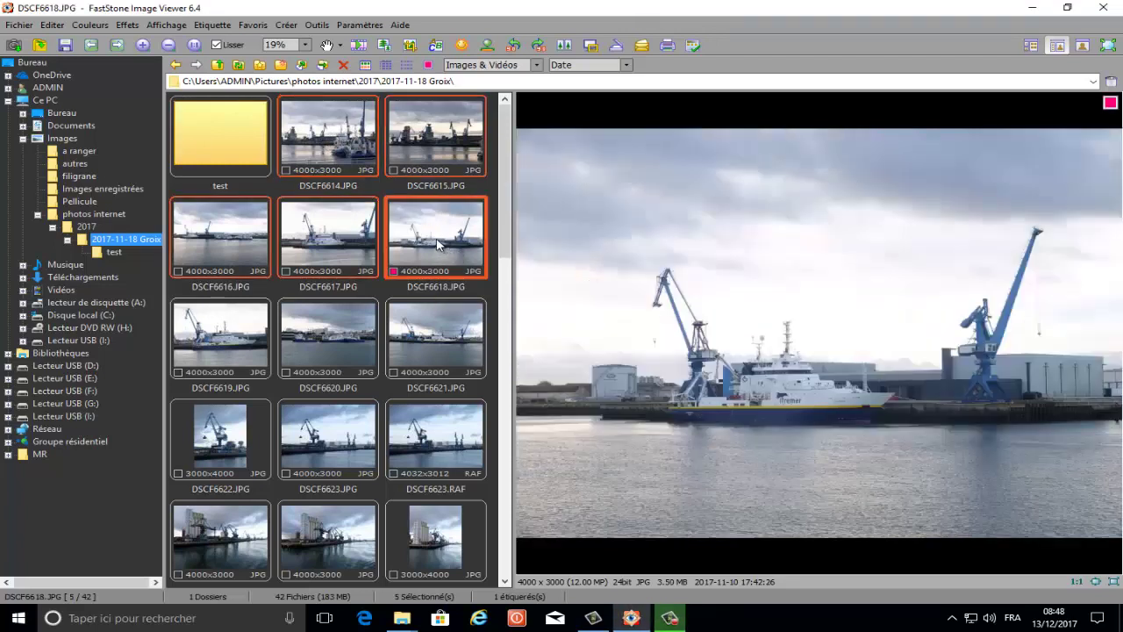
pyautogui.click(317, 27)
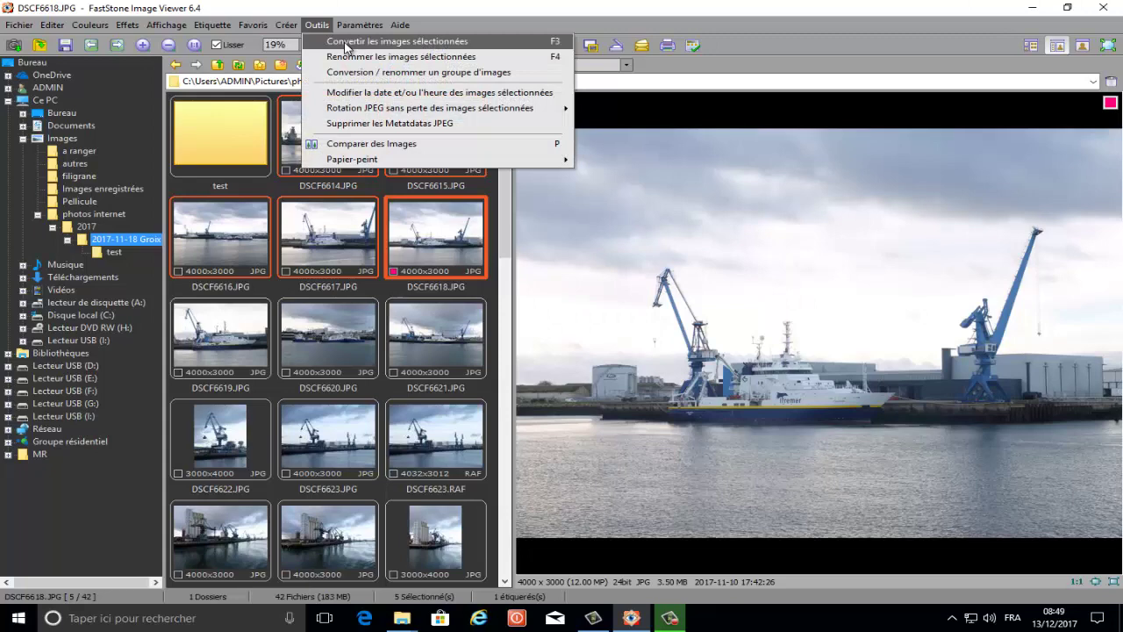
pyautogui.click(345, 44)
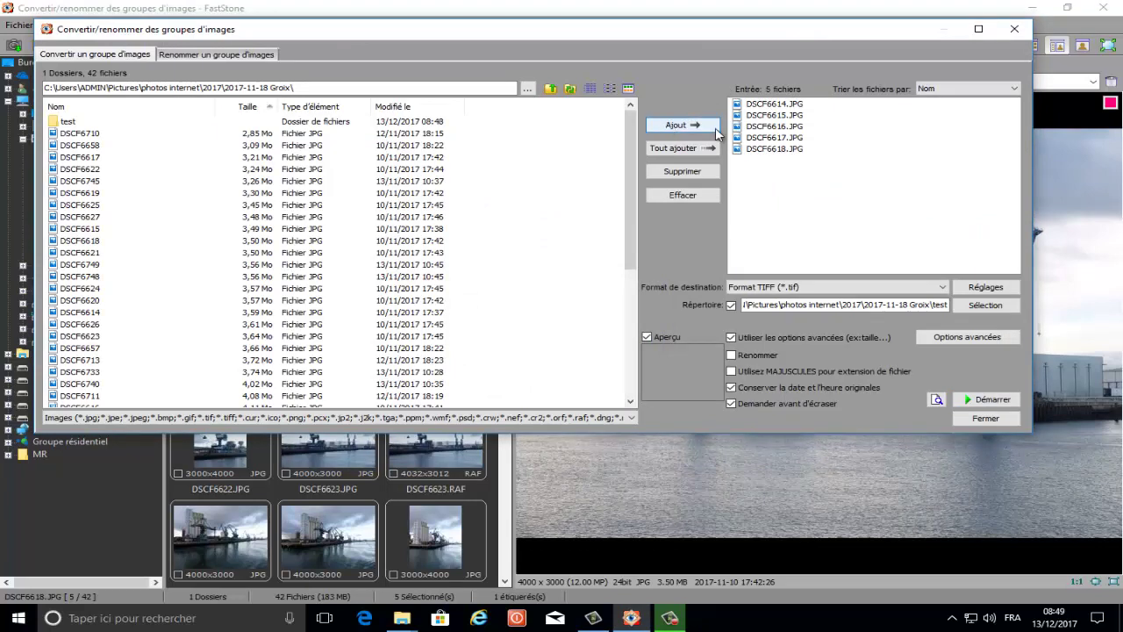
# Add DSCF6657 and DSCF6740 to the list of images to convert.
pyautogui.click(81, 348)
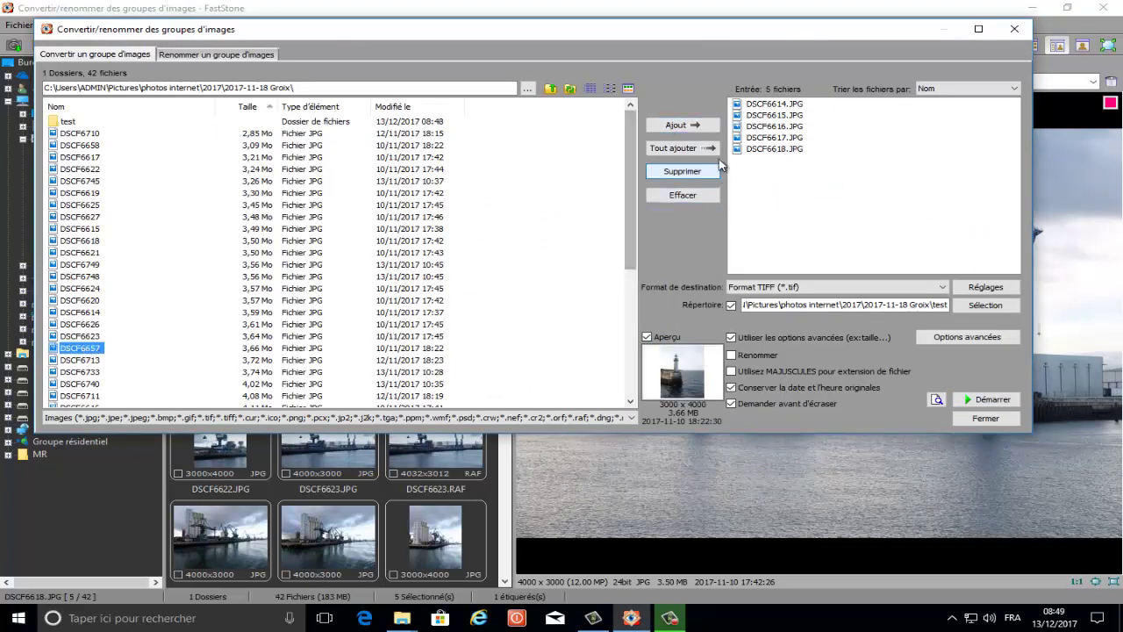
pyautogui.click(687, 125)
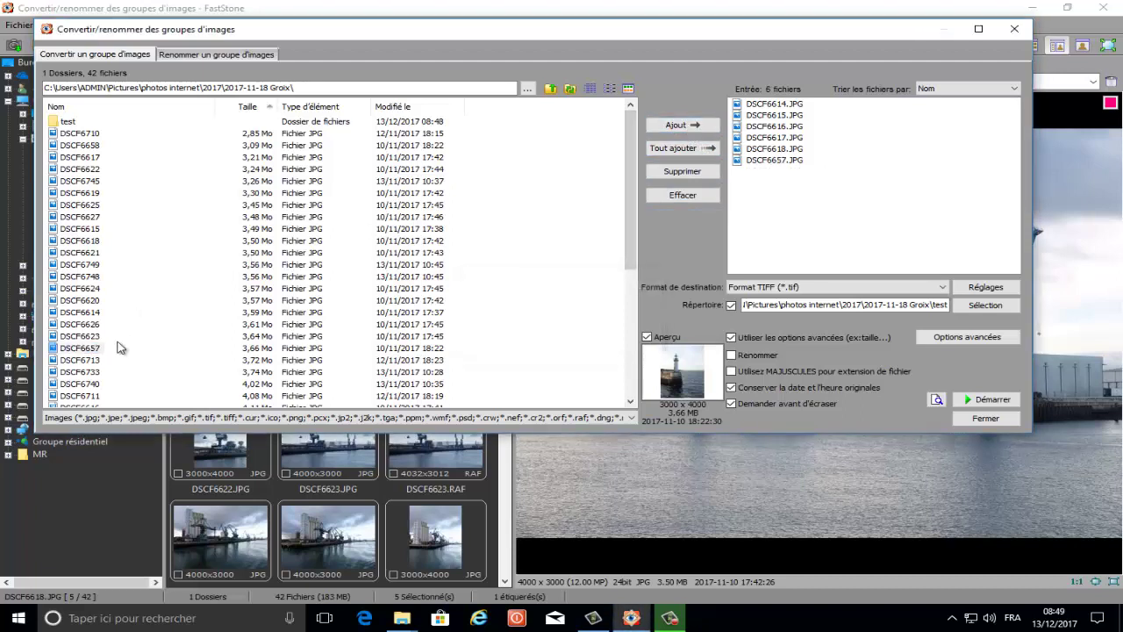
pyautogui.click(70, 384)
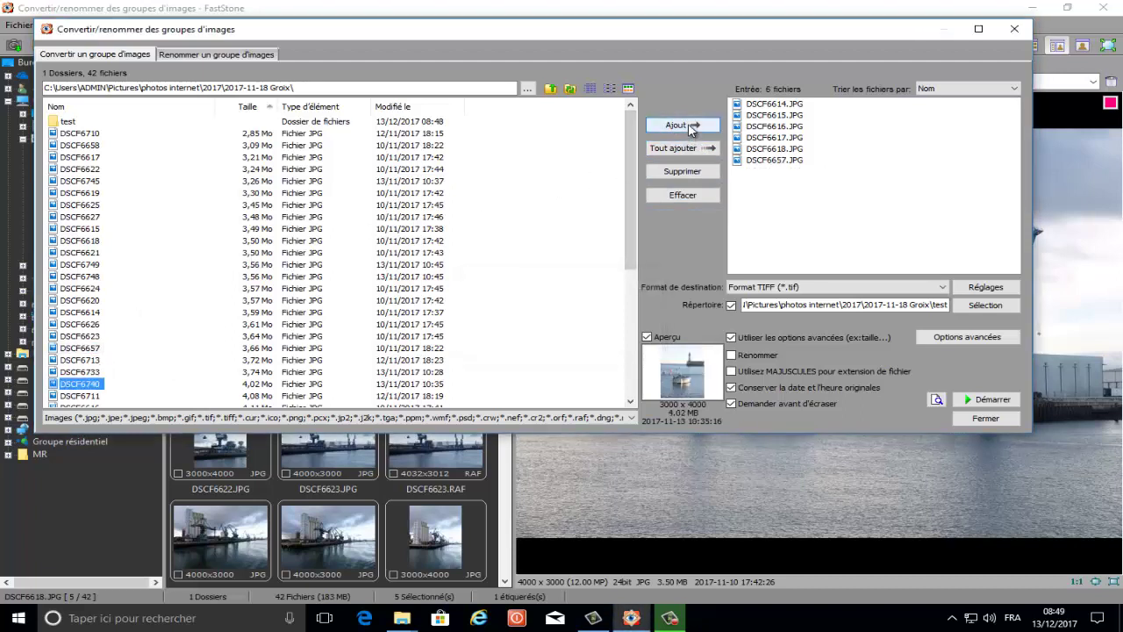
pyautogui.click(689, 125)
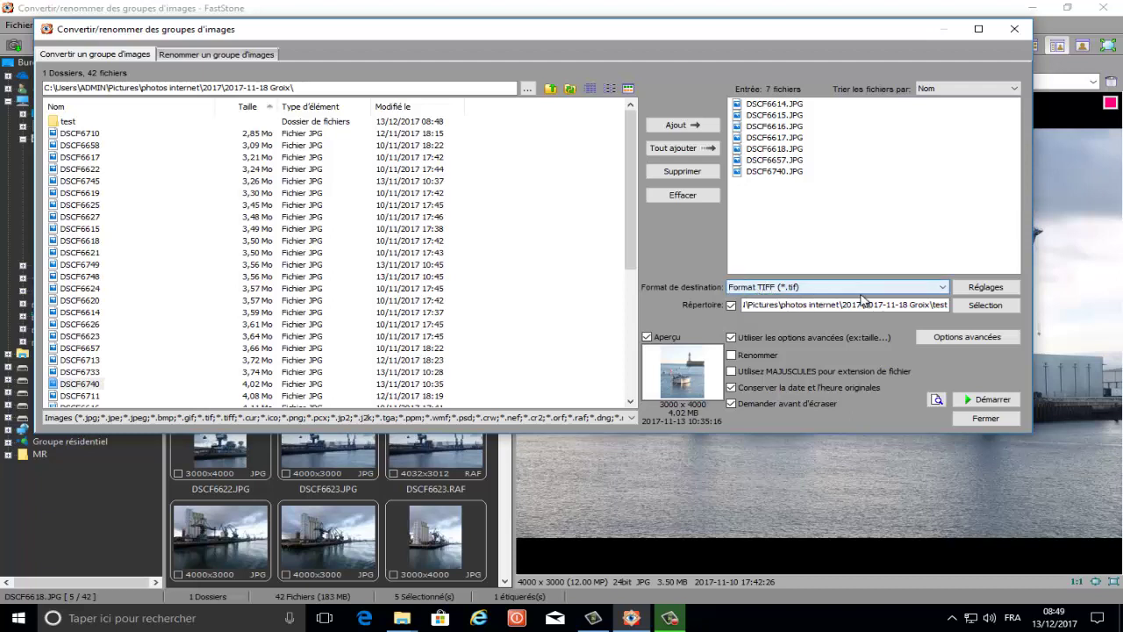
# Keep TIFF as the destination format and choose the test folder inside 2017-11-18 Groix as the output directory.
pyautogui.click(945, 288)
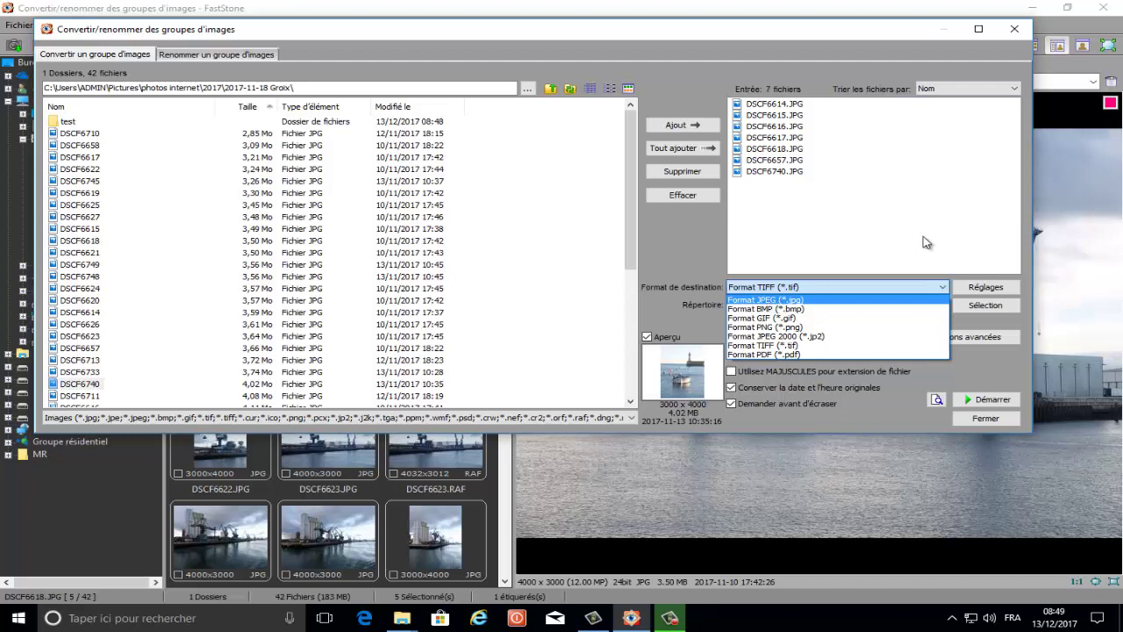
pyautogui.click(982, 368)
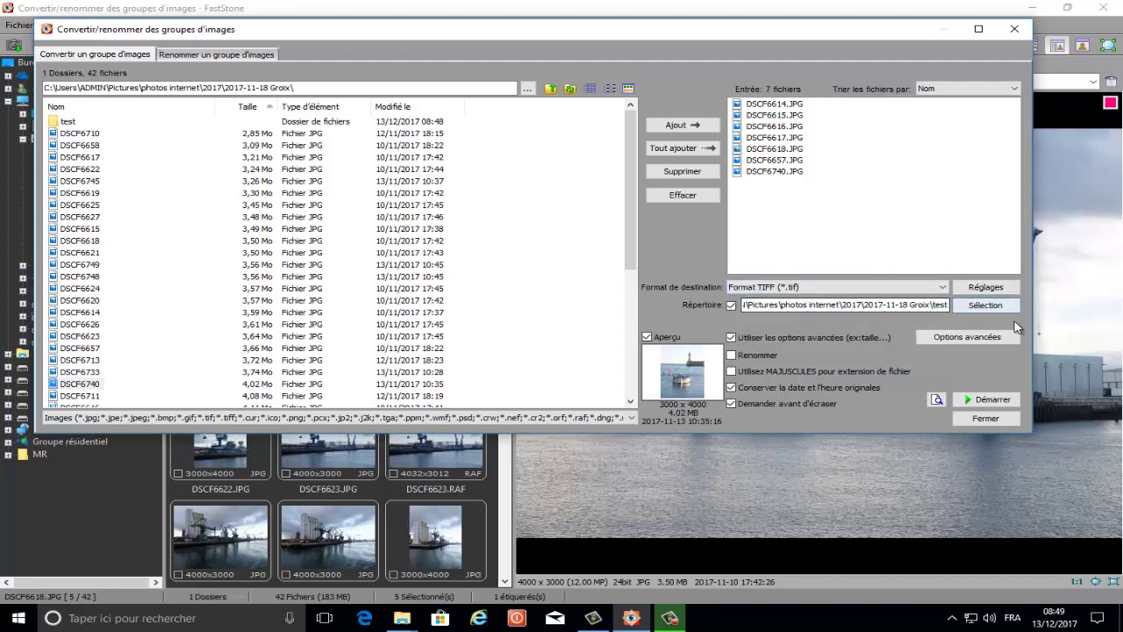
pyautogui.click(983, 307)
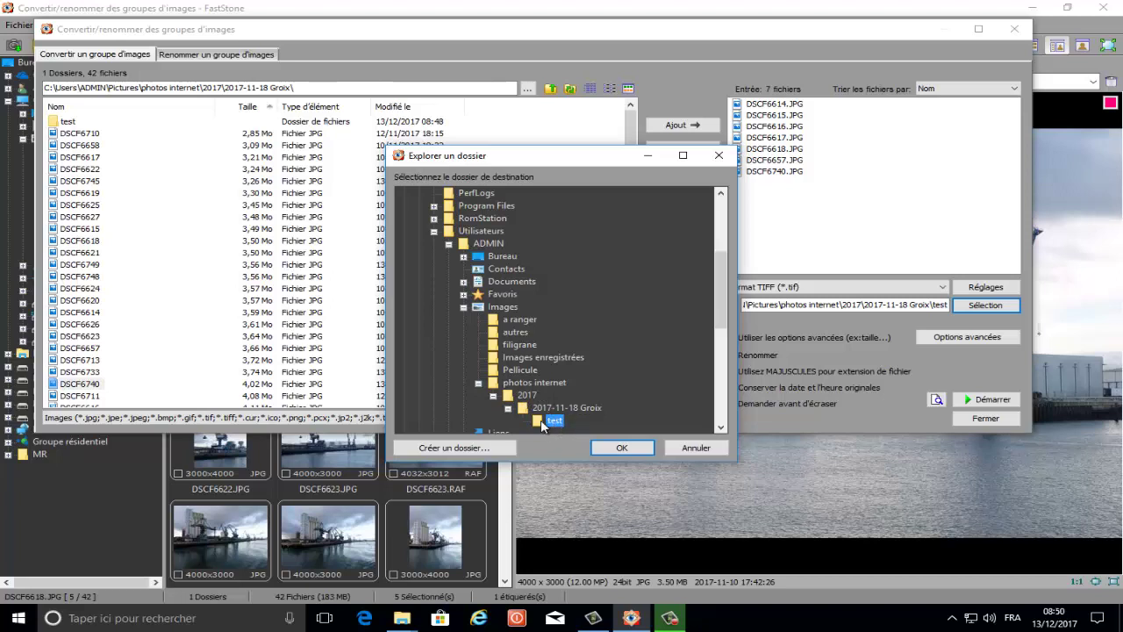
pyautogui.click(623, 448)
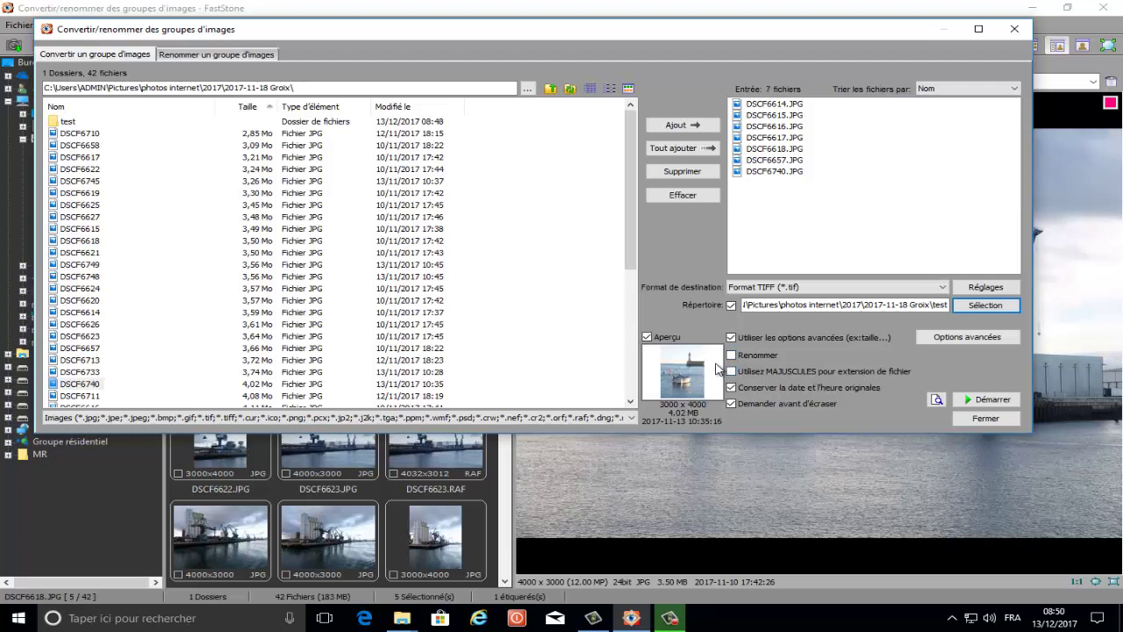
pyautogui.click(731, 403)
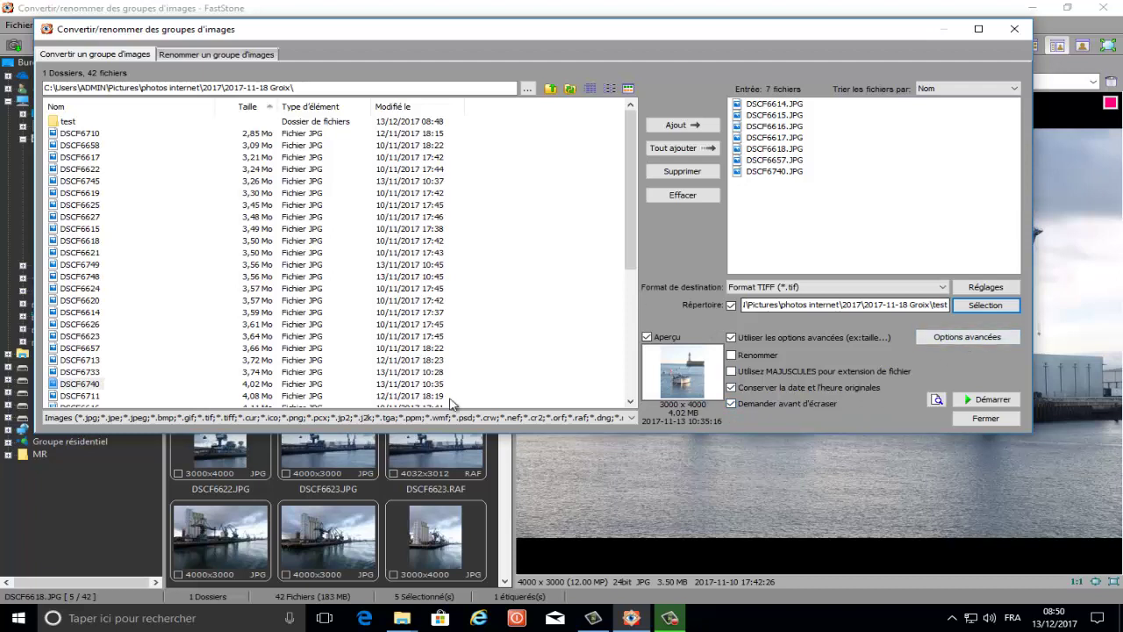
# In the advanced options, enable resizing in pixels at the standard 1600 x 1200 size with the filter set to Aucun.
pyautogui.click(930, 341)
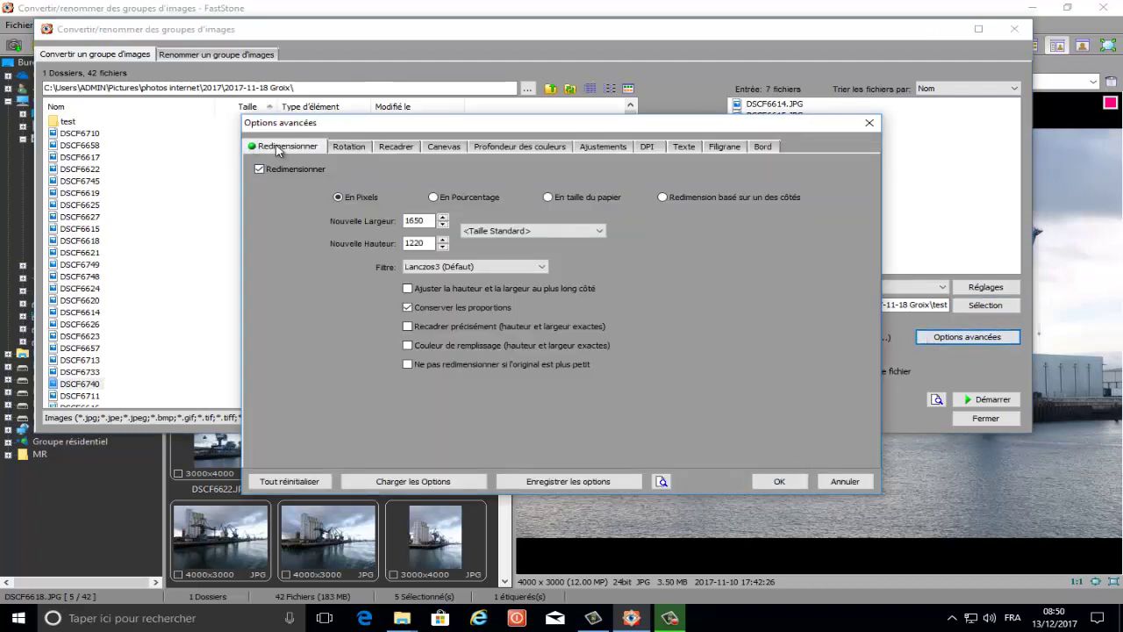
pyautogui.click(259, 169)
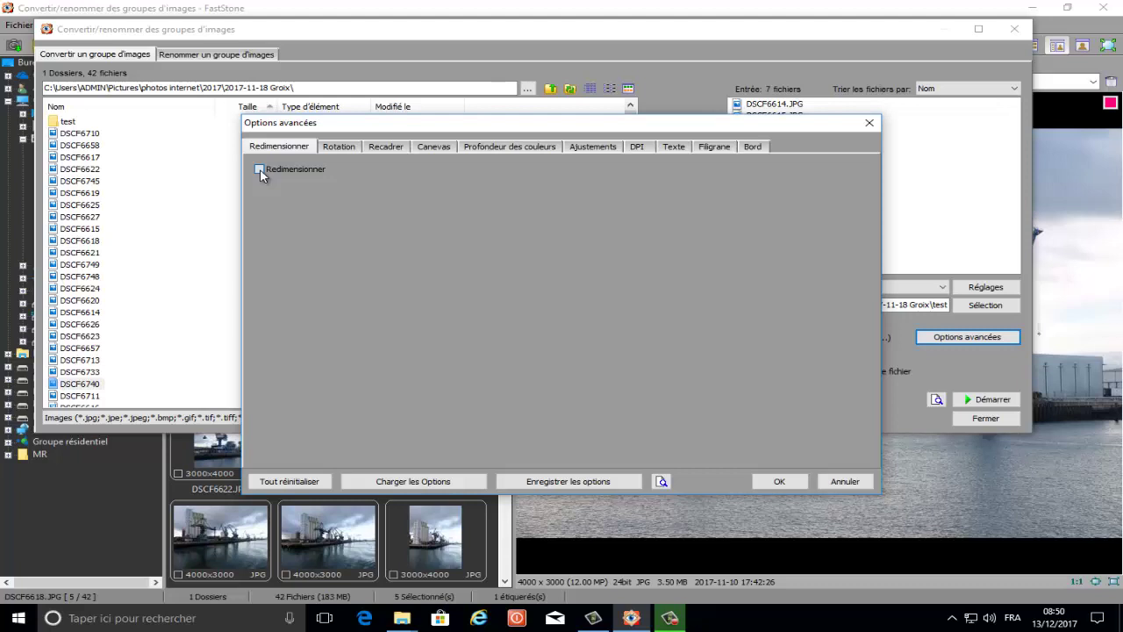
pyautogui.click(259, 169)
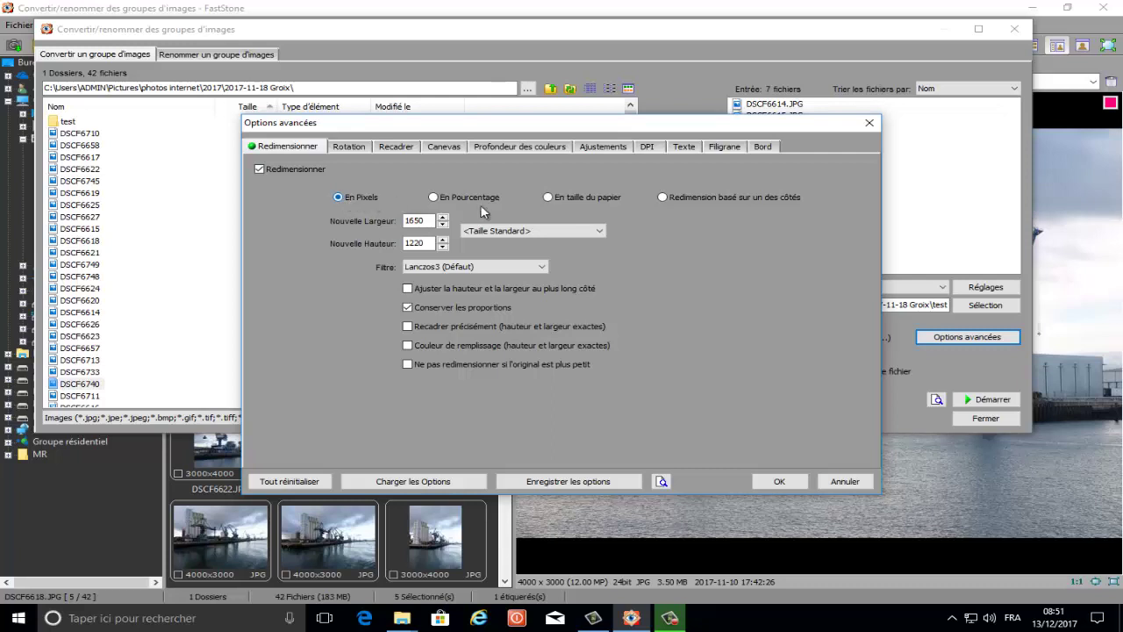
pyautogui.click(600, 233)
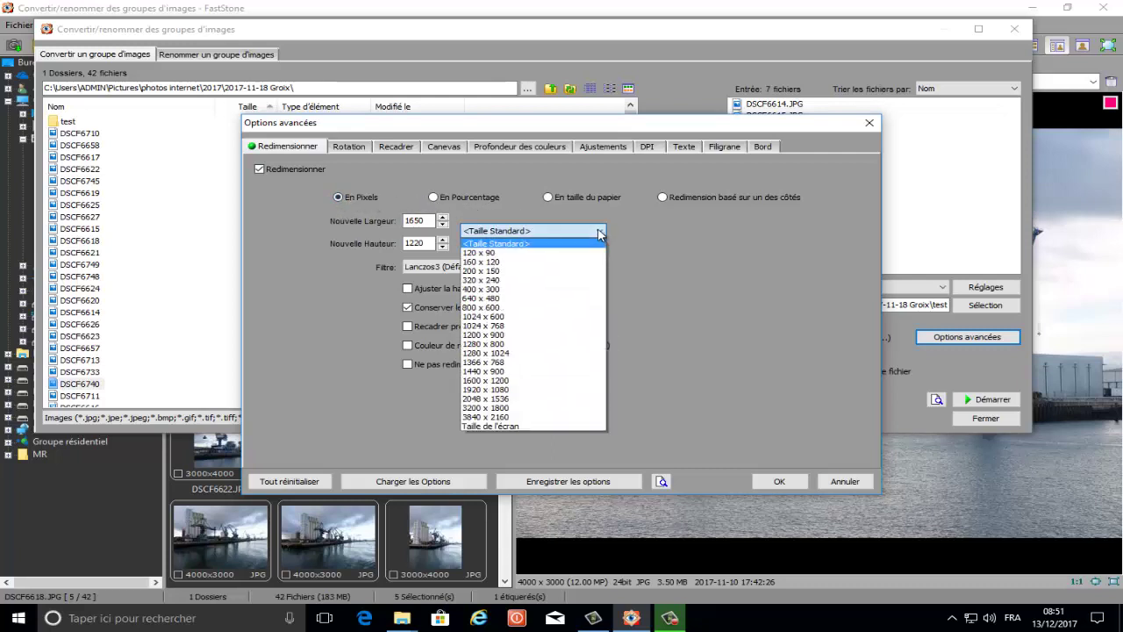
pyautogui.click(474, 382)
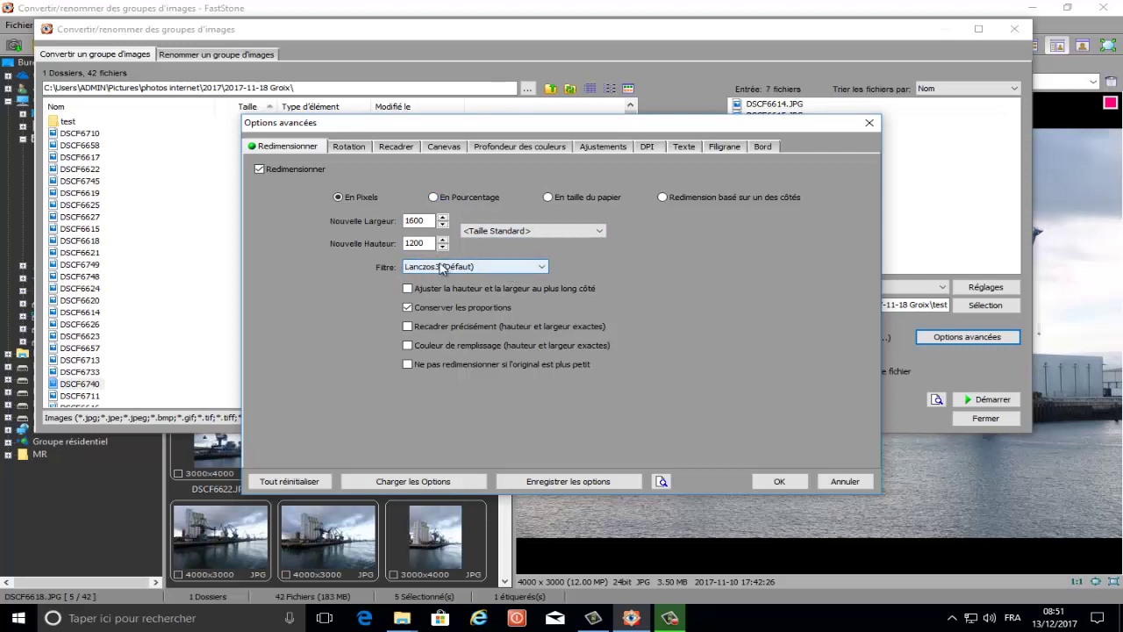
pyautogui.click(533, 271)
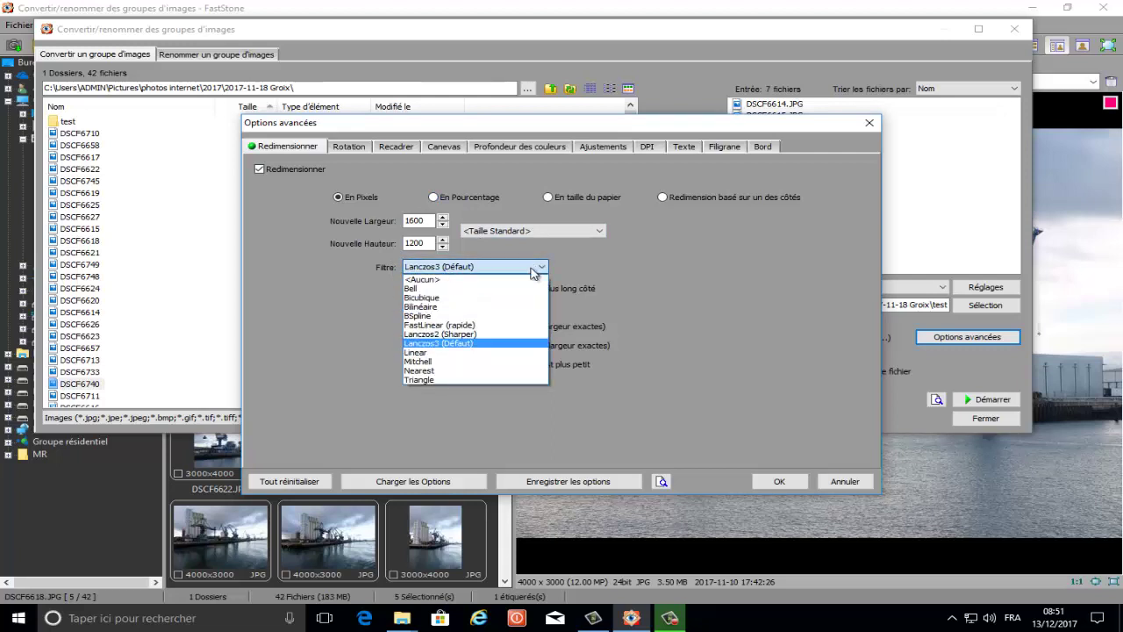
pyautogui.click(438, 280)
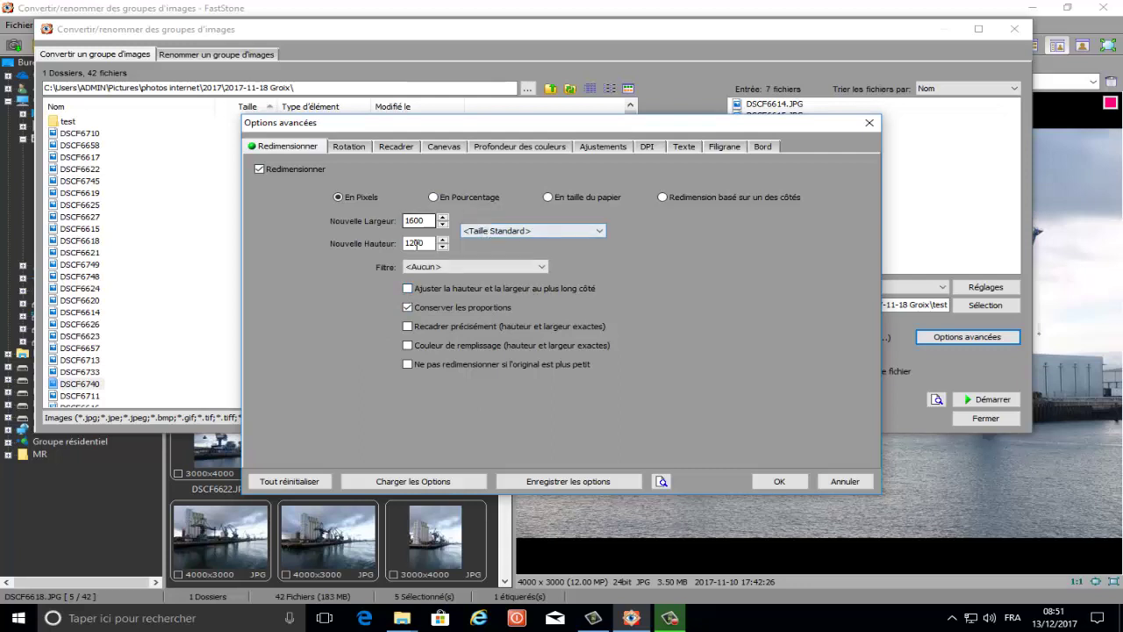
# Set a custom resize of 1850 pixels wide by 1410 pixels high.
pyautogui.click(586, 234)
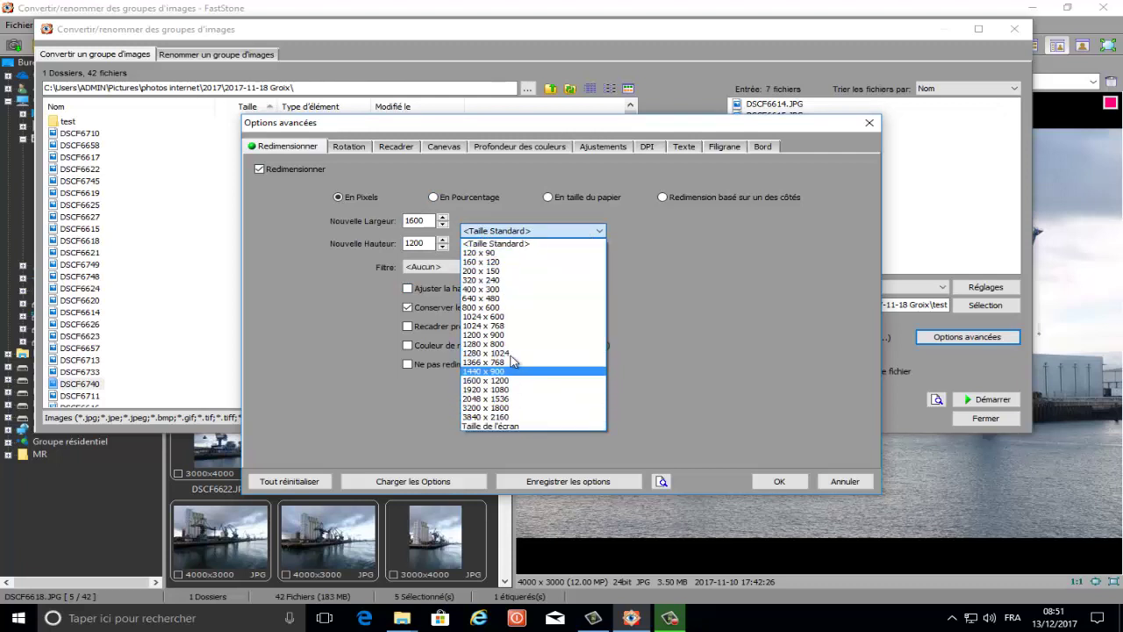
pyautogui.click(696, 316)
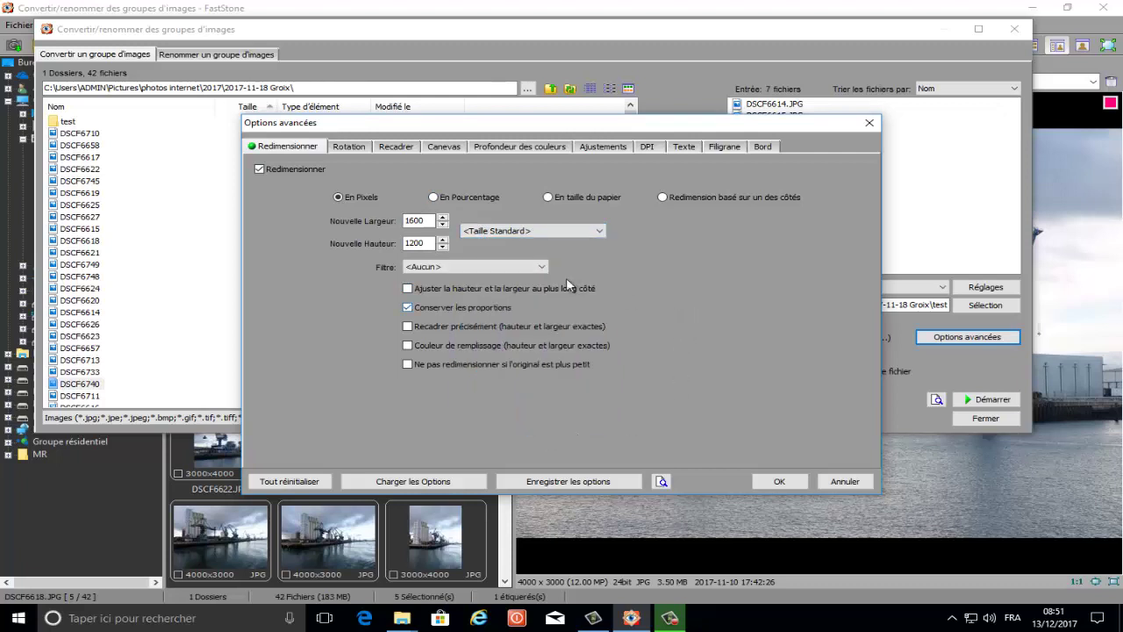
pyautogui.doubleClick(428, 221)
pyautogui.write('1')
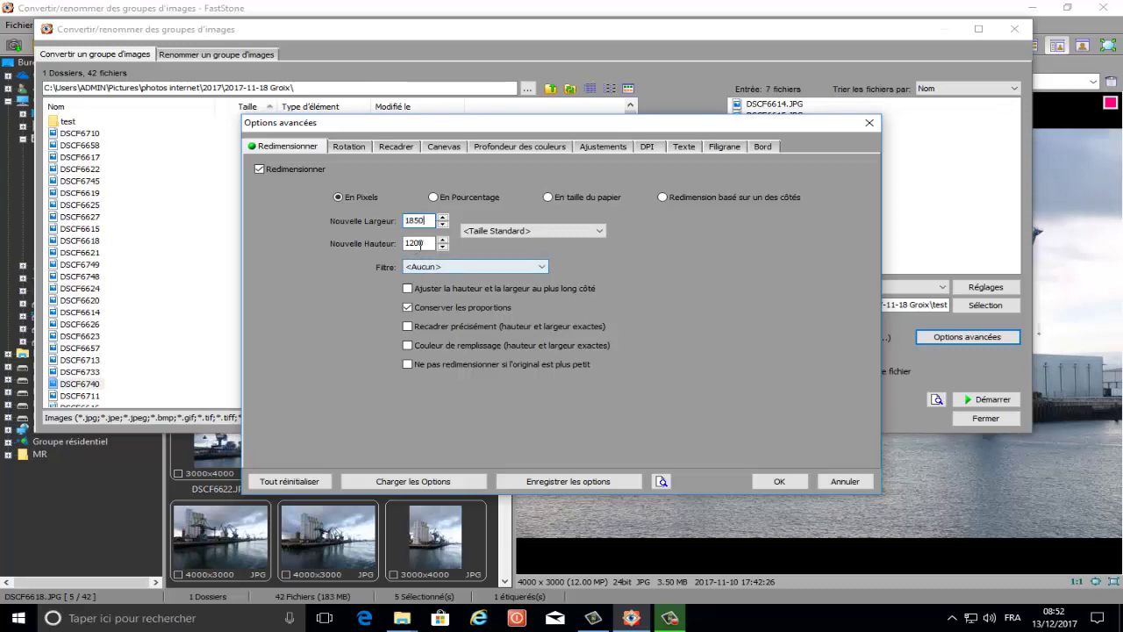
pyautogui.doubleClick(426, 243)
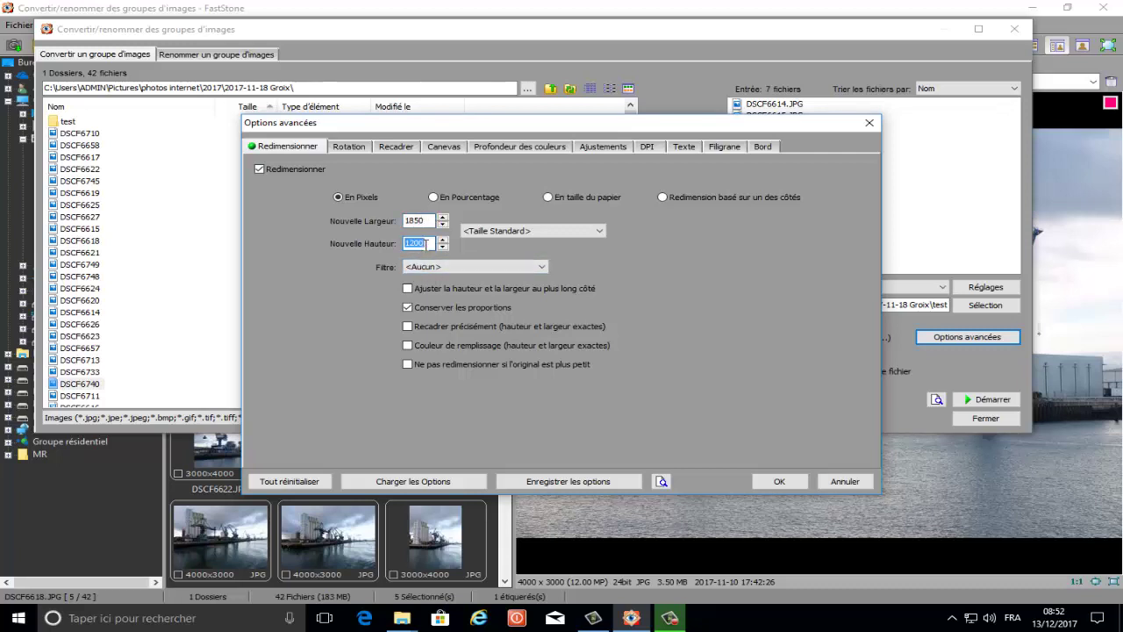
pyautogui.write('141')
# Save the conversion options in the Images folder as "fichier taille 1850".
pyautogui.click(574, 484)
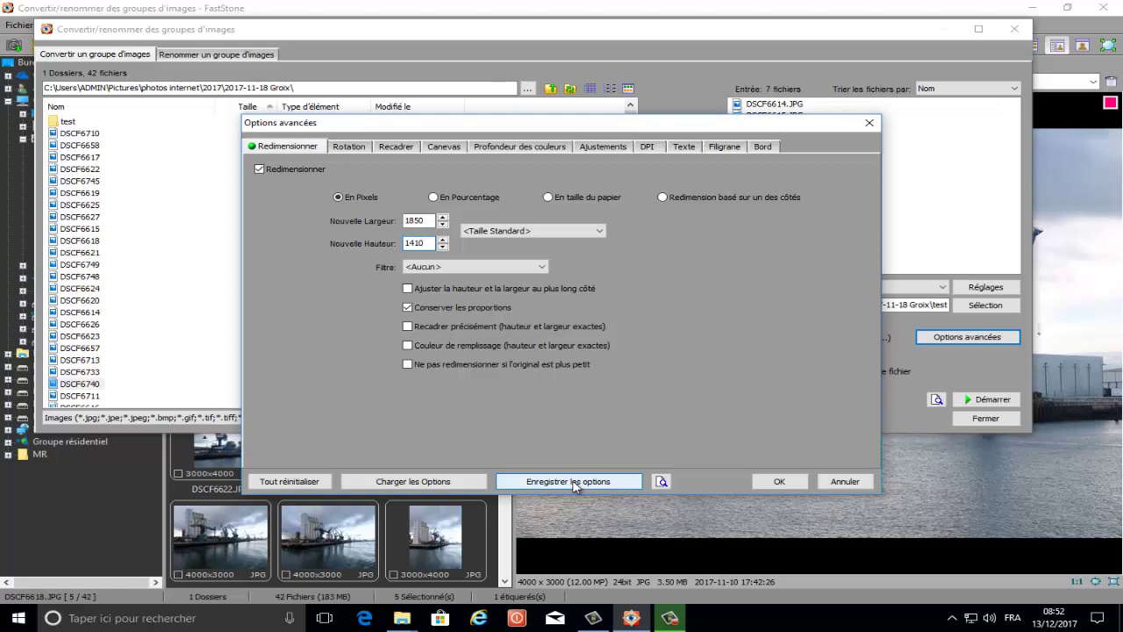
pyautogui.click(575, 485)
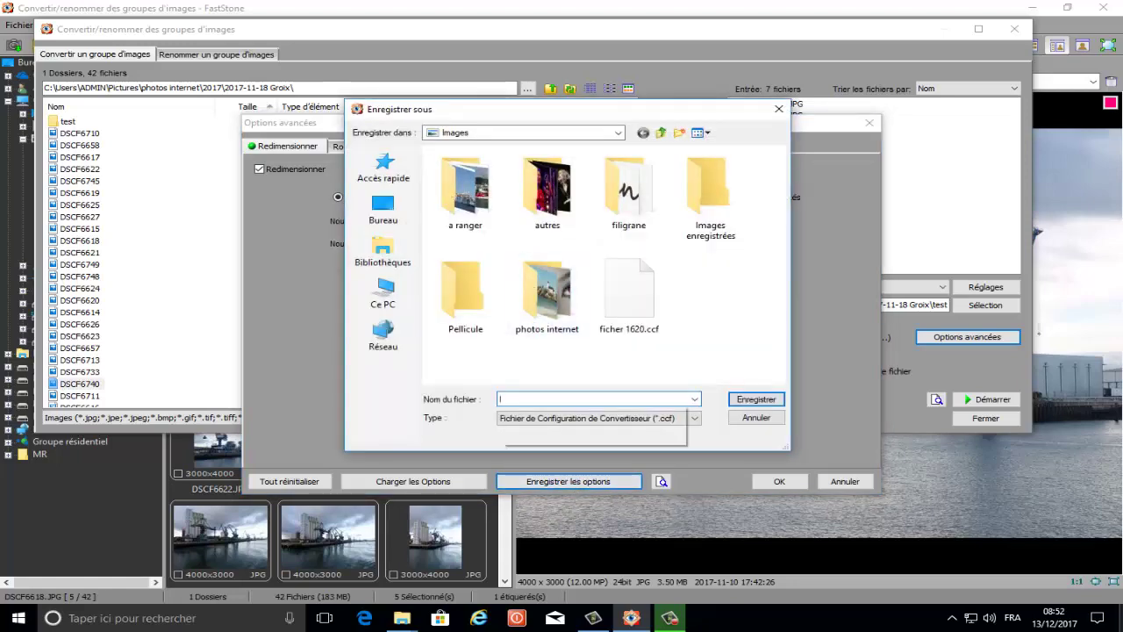
pyautogui.write('fichier taille')
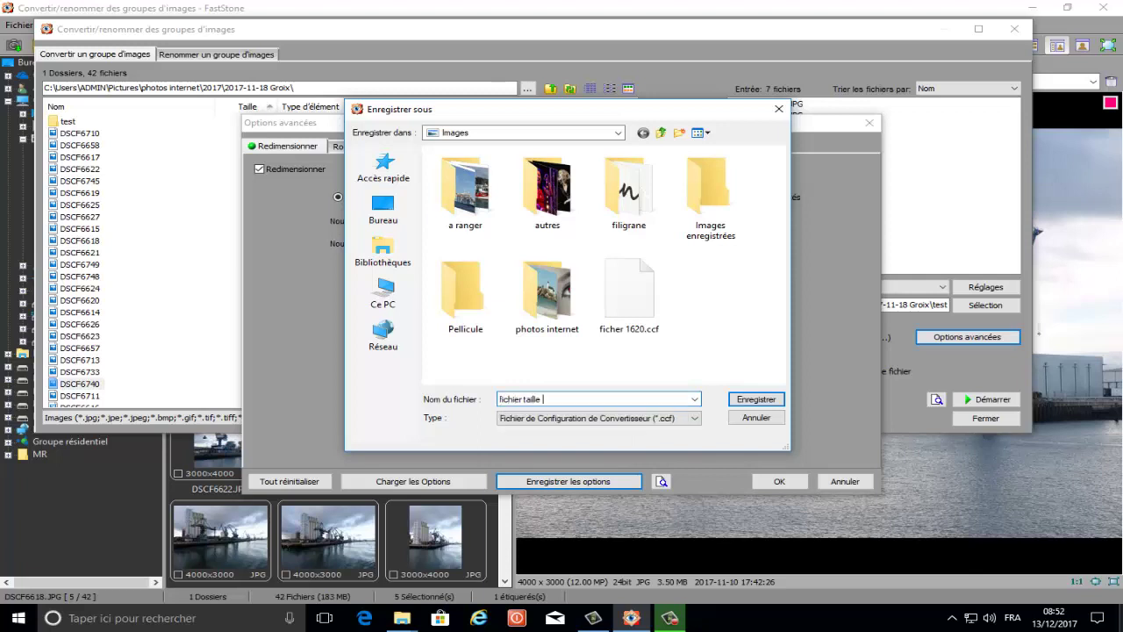
pyautogui.write(' 1850')
pyautogui.click(757, 401)
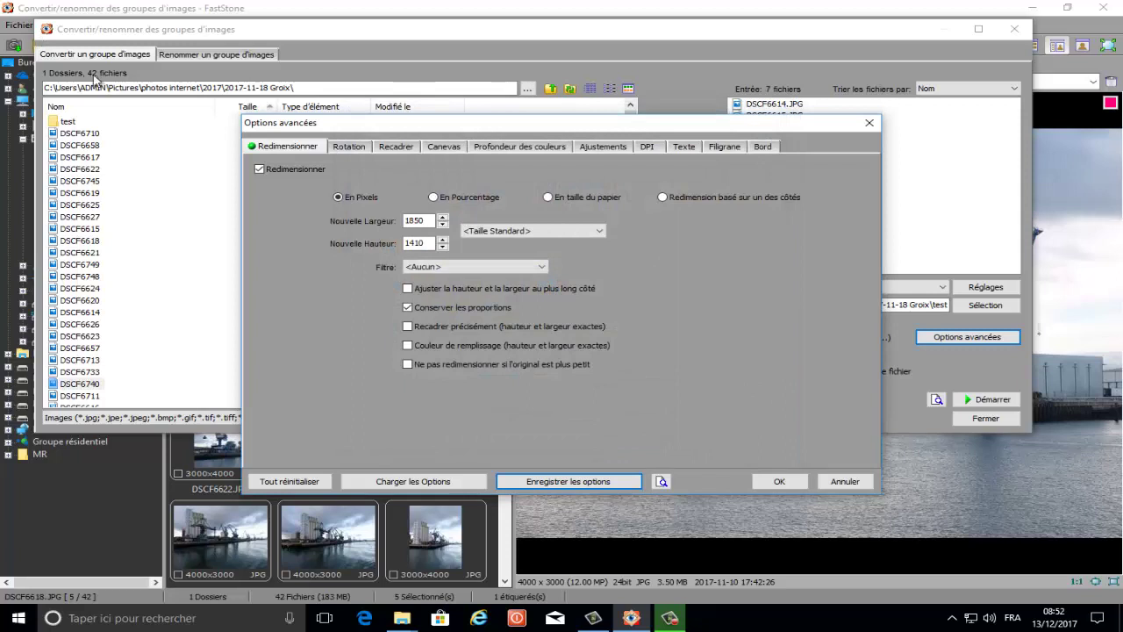
# Switch the resize dimensions to the standard 1600 x 1200 and reload the saved options from "fichier taille 1850.ccf".
pyautogui.click(534, 231)
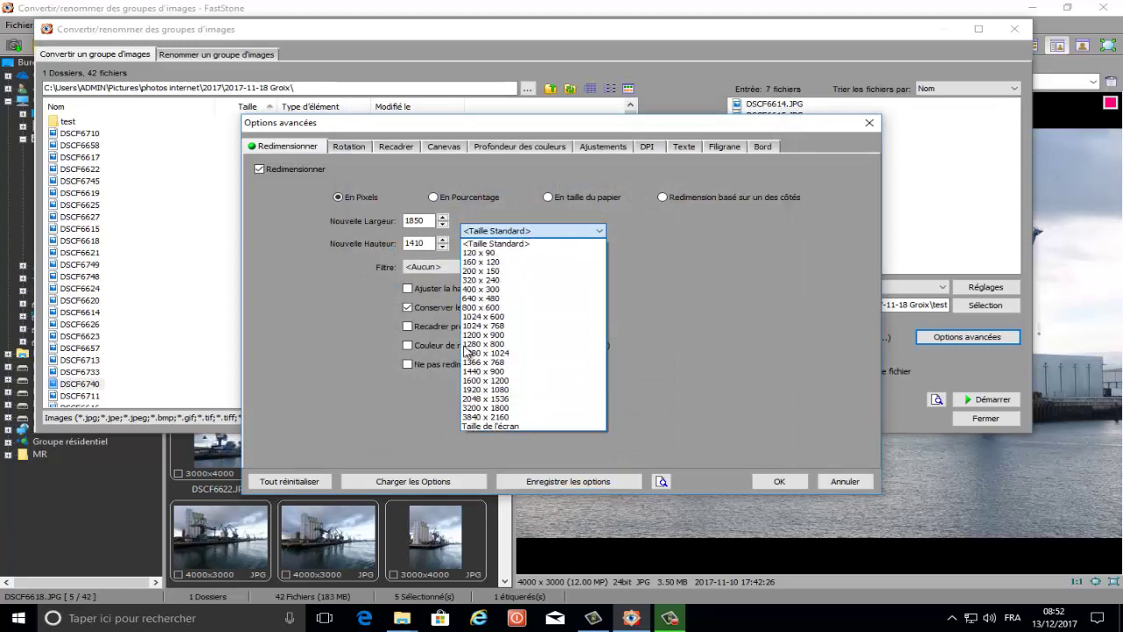
pyautogui.click(474, 380)
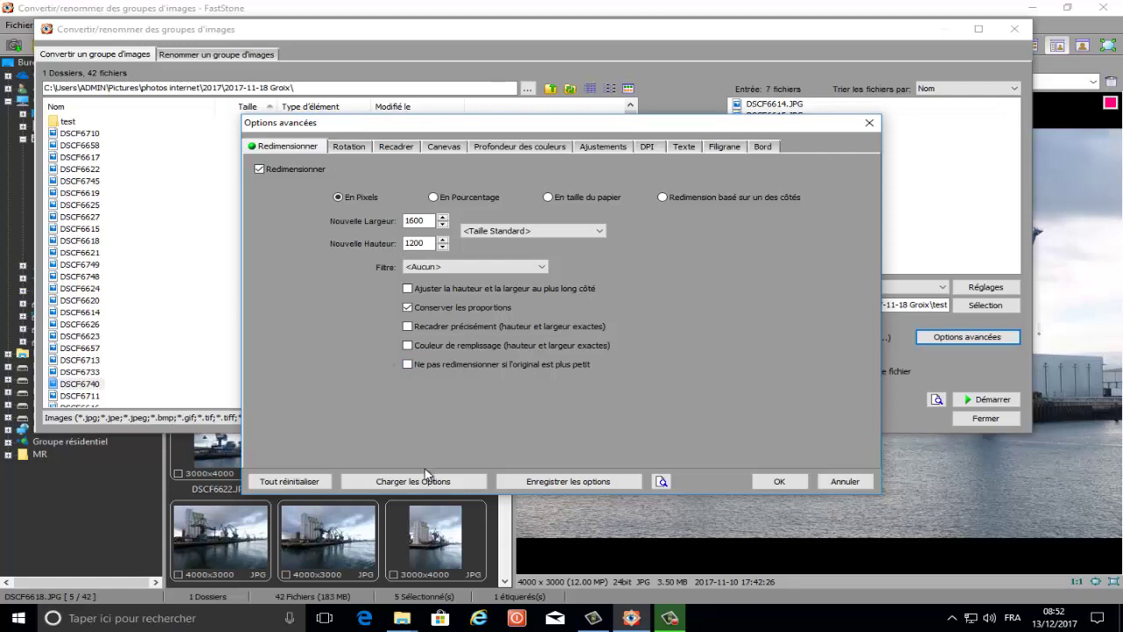
pyautogui.click(398, 486)
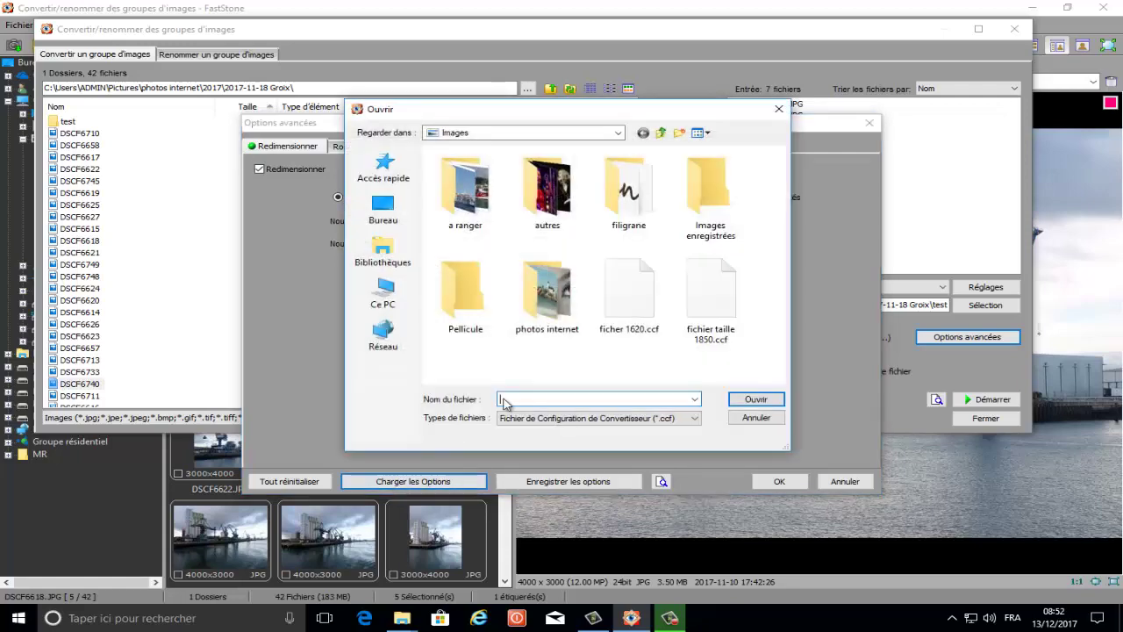
pyautogui.click(714, 296)
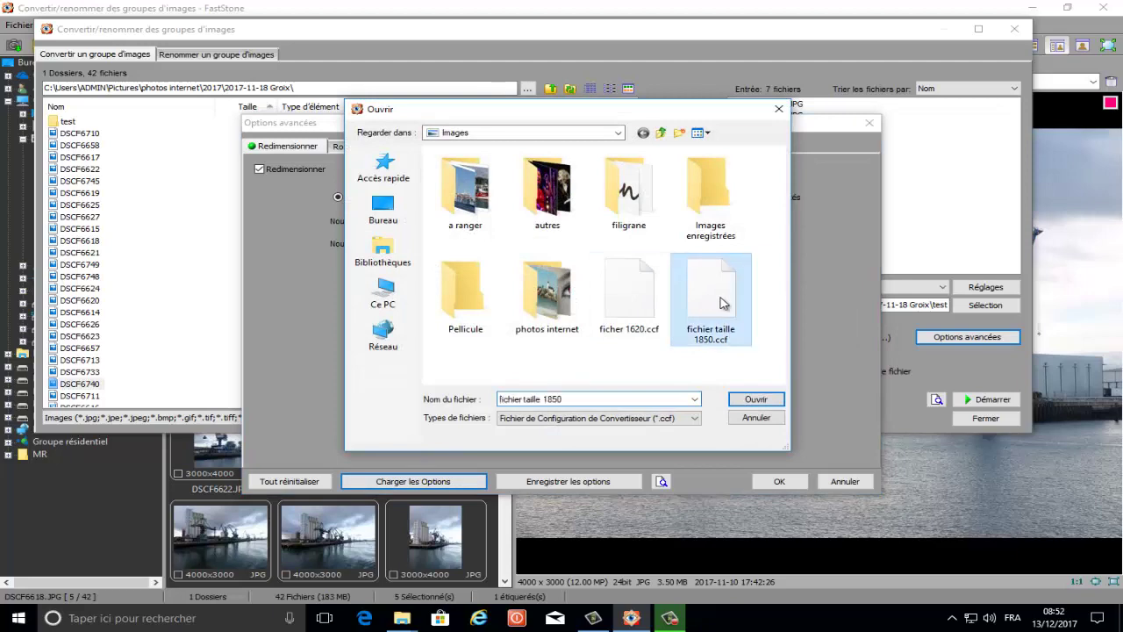
pyautogui.click(756, 400)
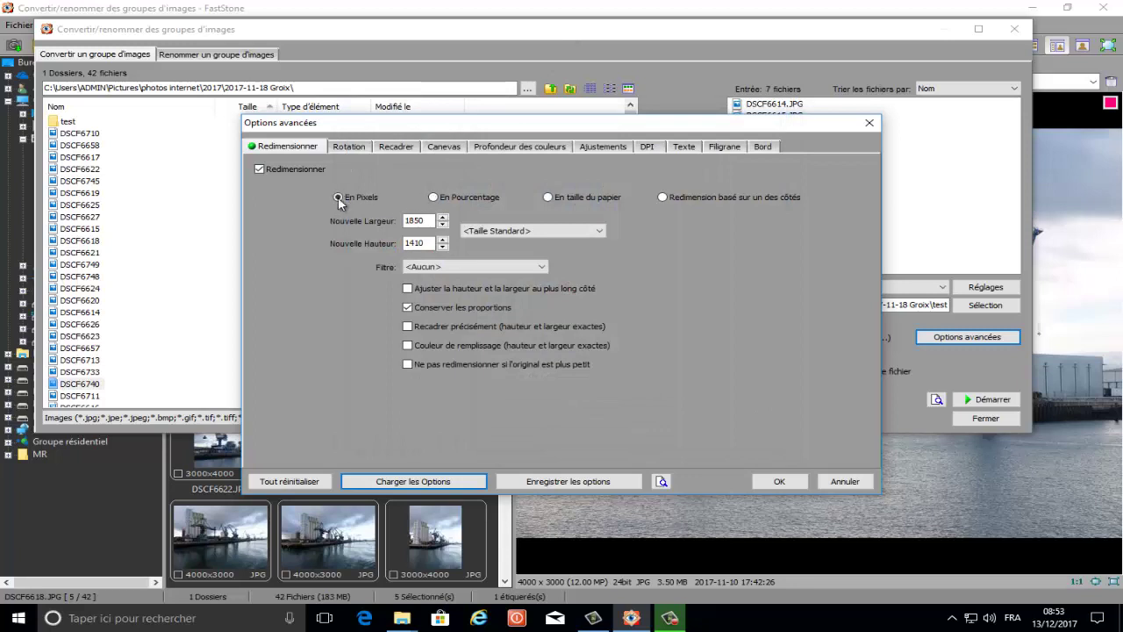
# Switch the resize to percentage mode, set it to 12 %, and keep the filter at Aucun.
pyautogui.click(433, 198)
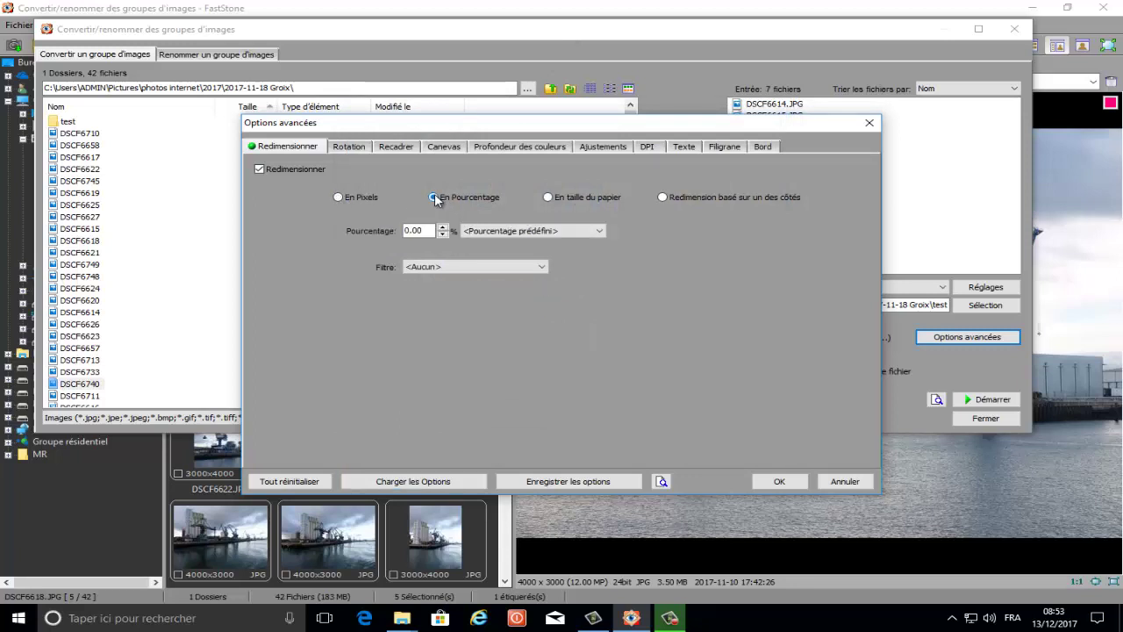
pyautogui.click(532, 233)
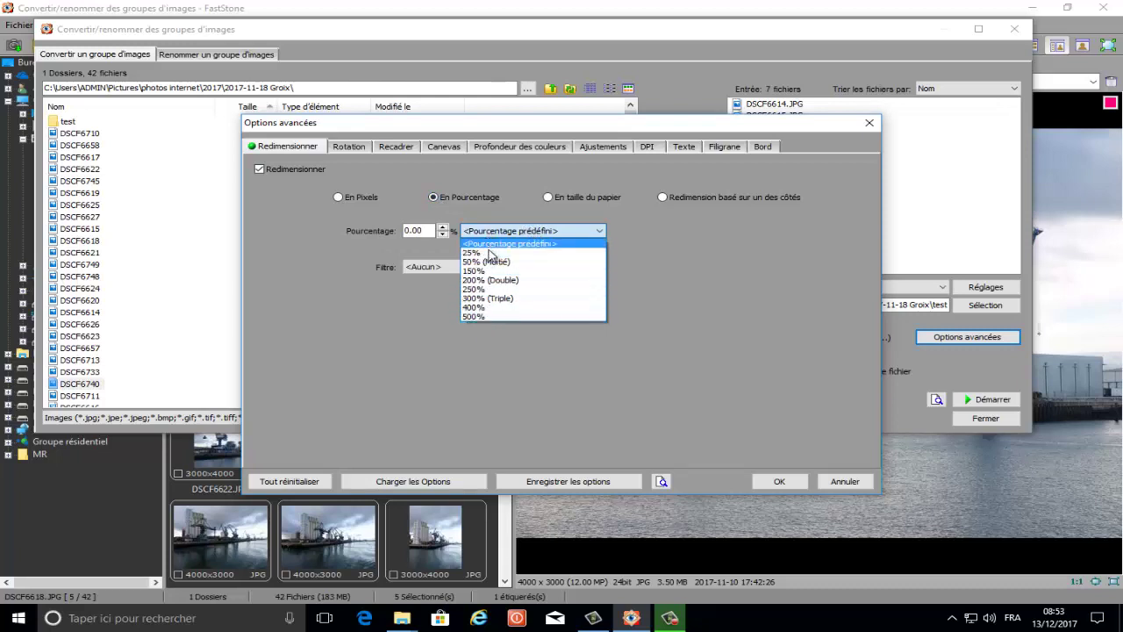
pyautogui.click(420, 232)
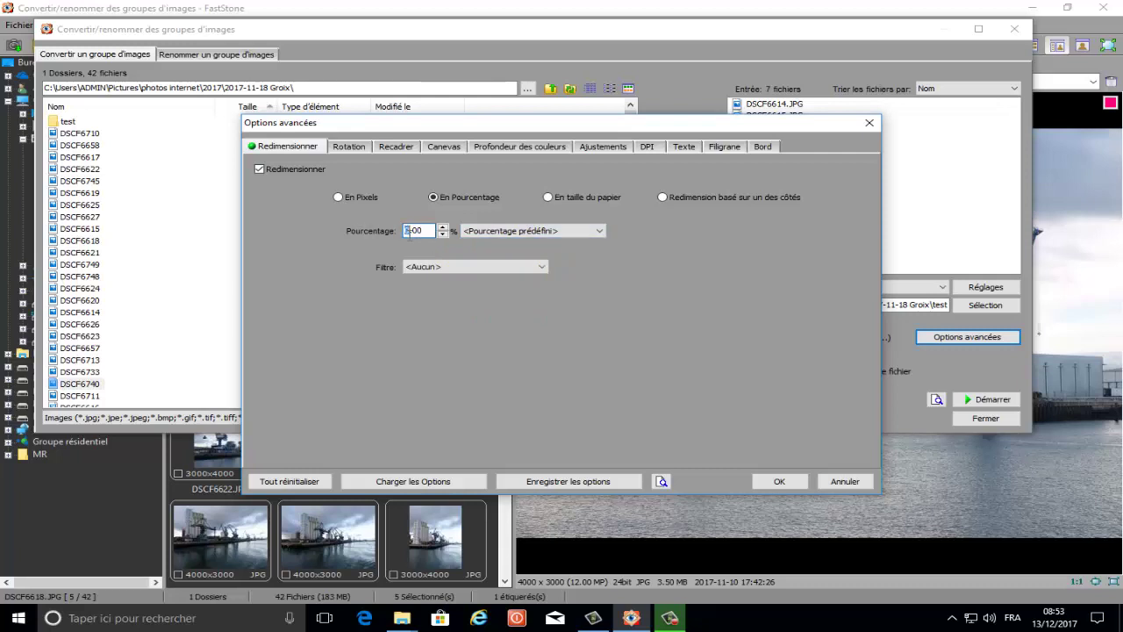
pyautogui.write('1')
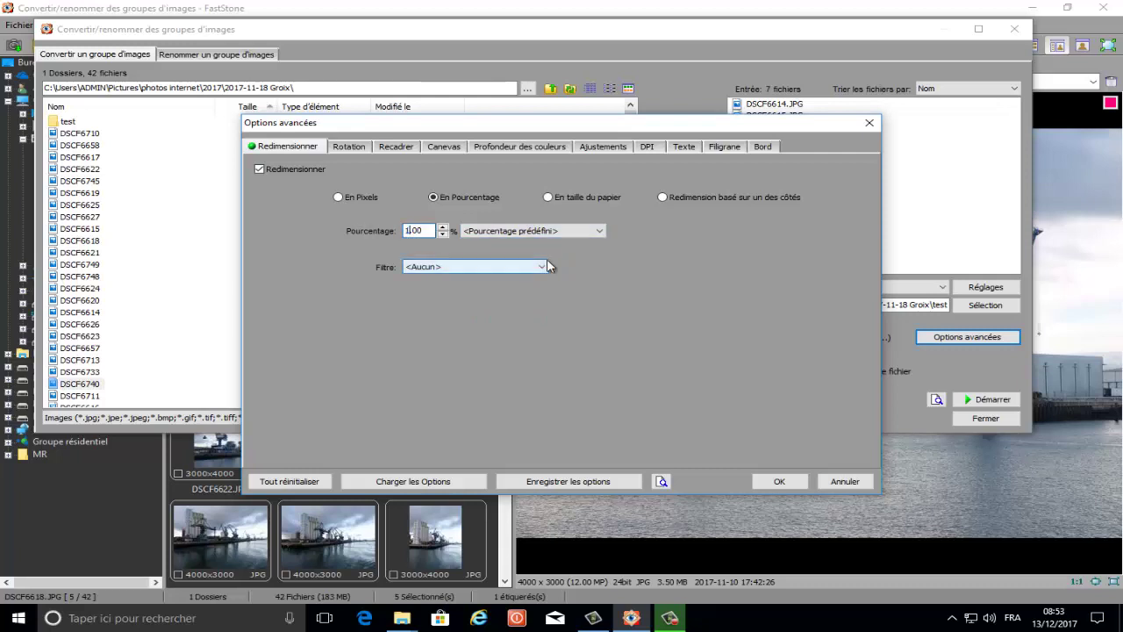
pyautogui.write('2.')
pyautogui.click(479, 270)
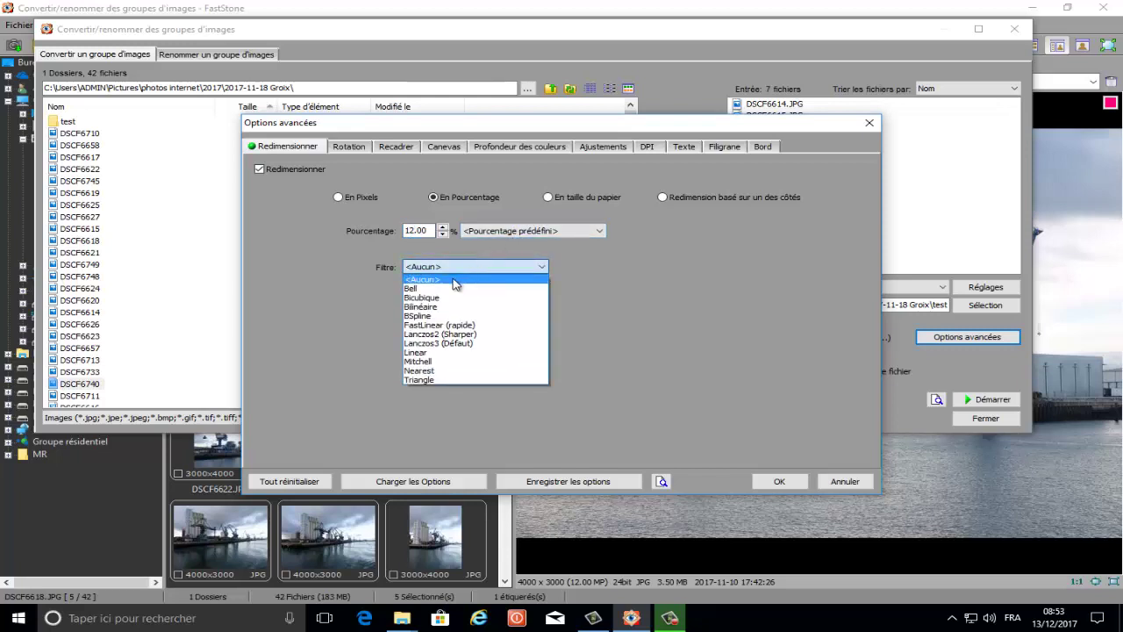
pyautogui.click(454, 284)
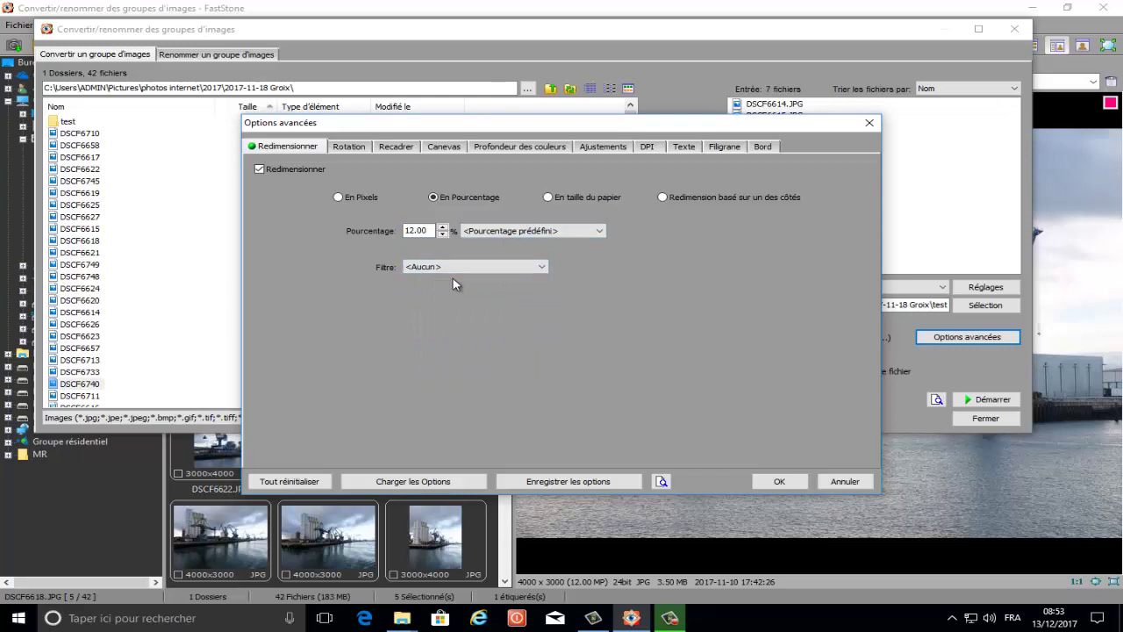
# Switch the resize to paper size with dimensions in cm, keeping the resolution at 300 DPI.
pyautogui.click(549, 198)
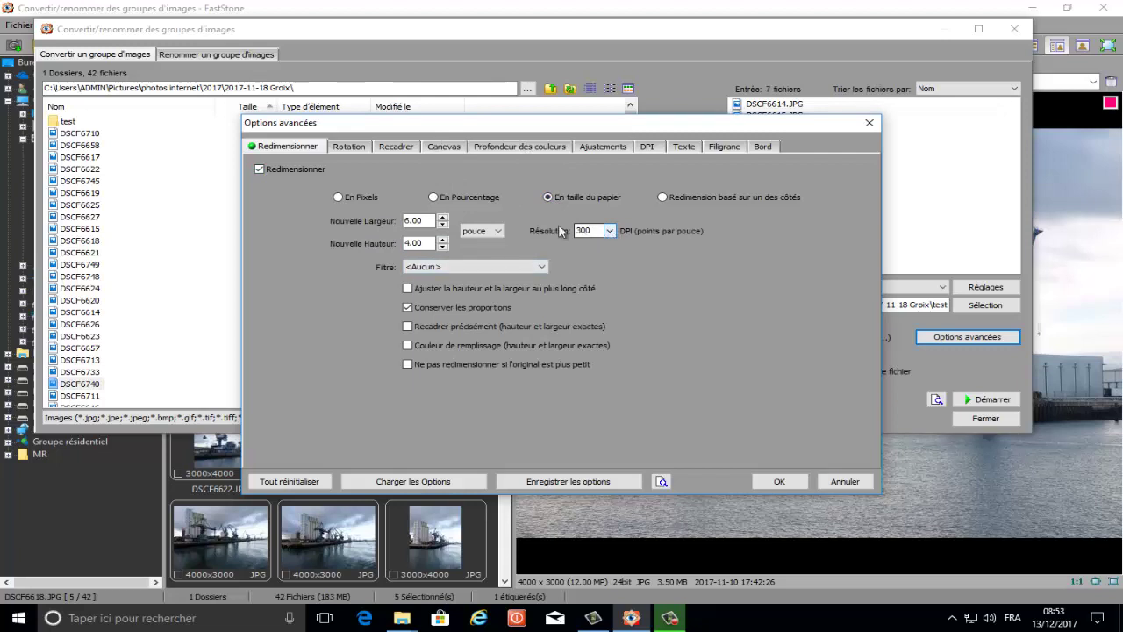
pyautogui.click(499, 231)
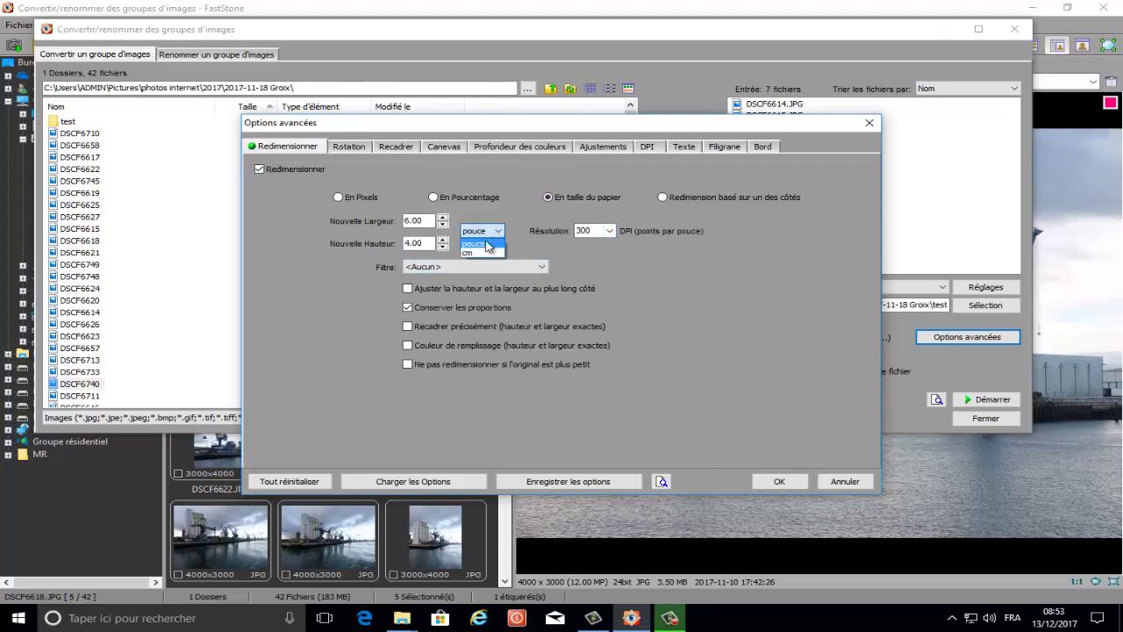
pyautogui.click(474, 250)
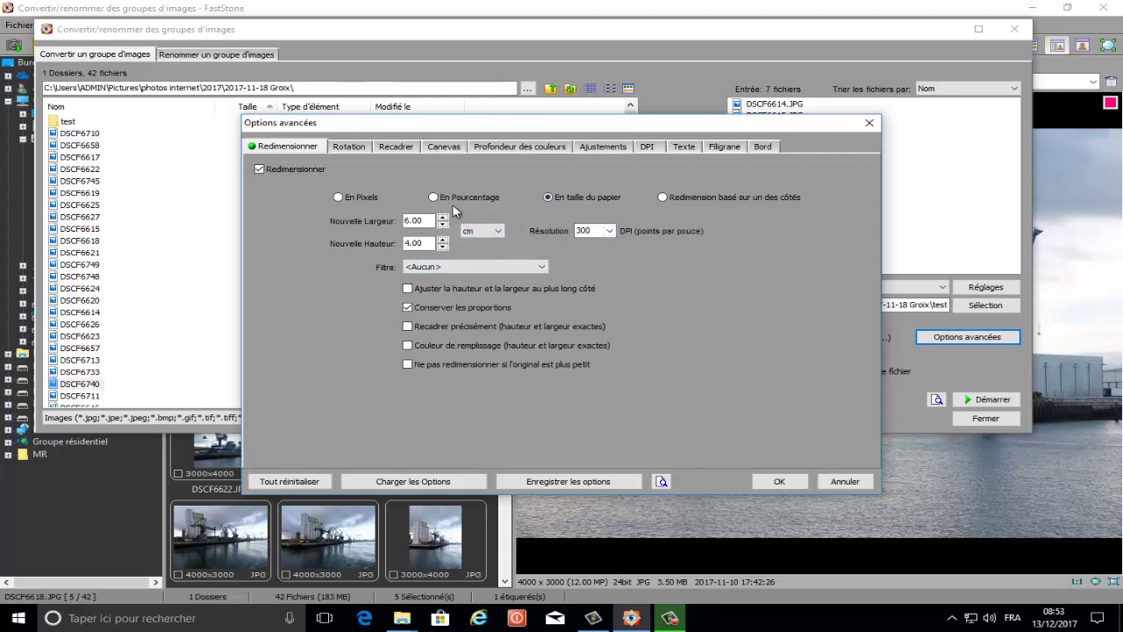
pyautogui.click(406, 219)
pyautogui.click(609, 231)
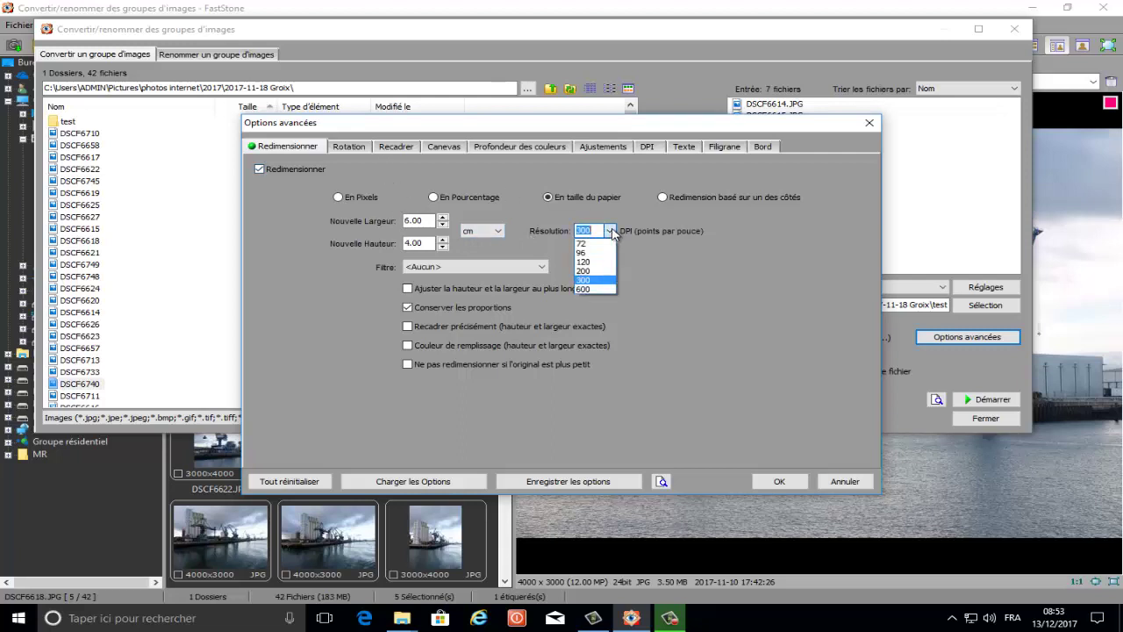
pyautogui.click(588, 279)
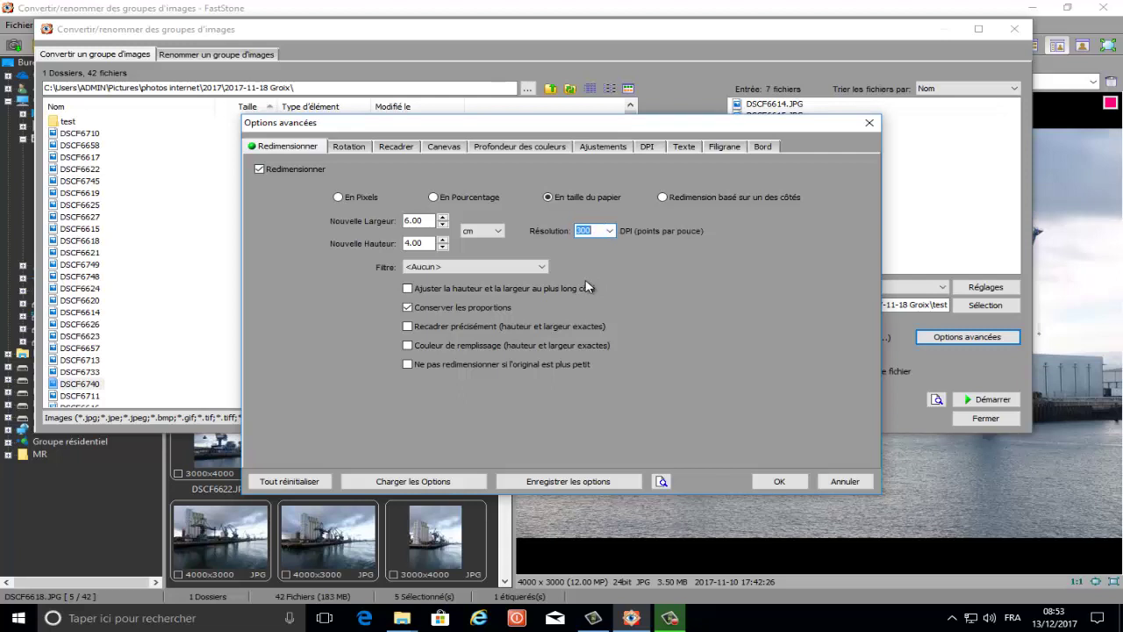
# Base the resize on one side, choosing Grand côté with a length of exactly 1600 pixels.
pyautogui.click(664, 198)
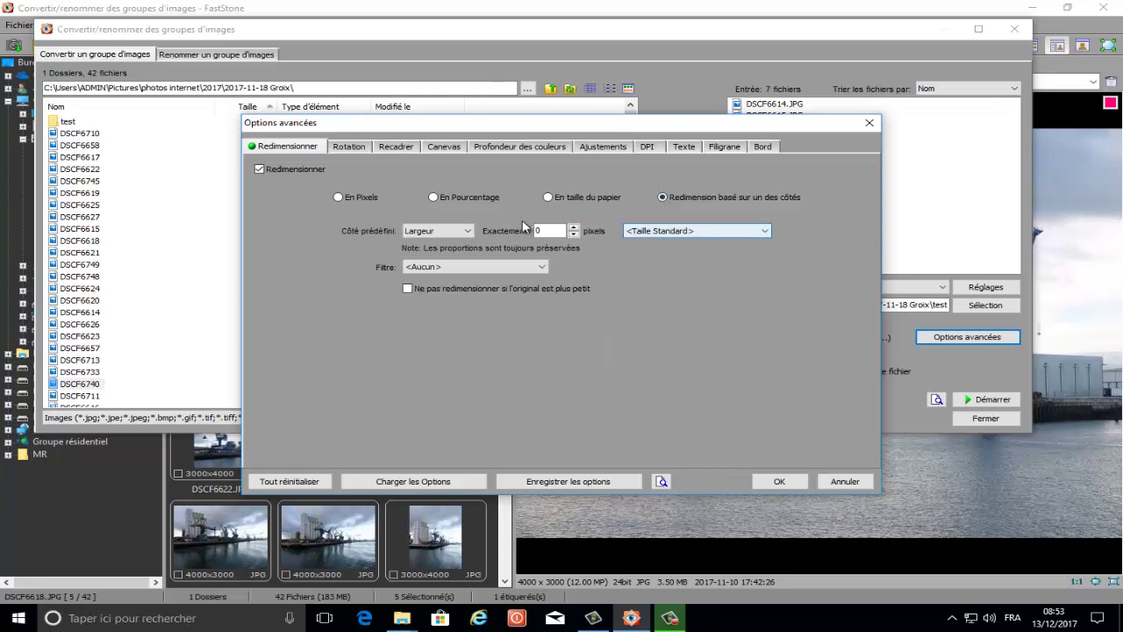
pyautogui.click(468, 232)
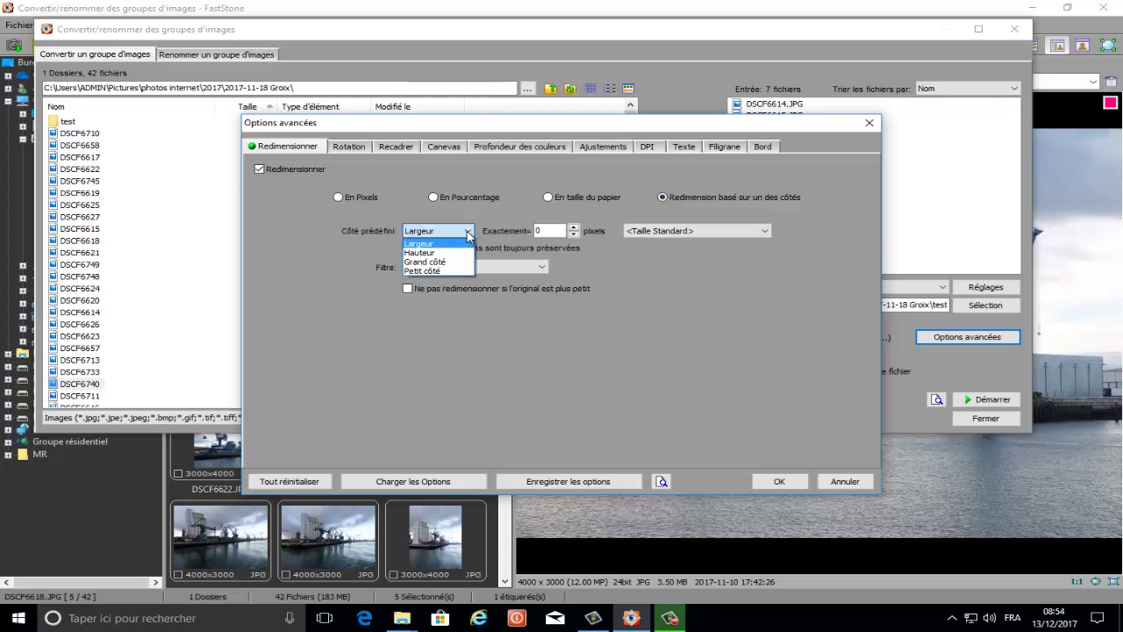
pyautogui.click(420, 263)
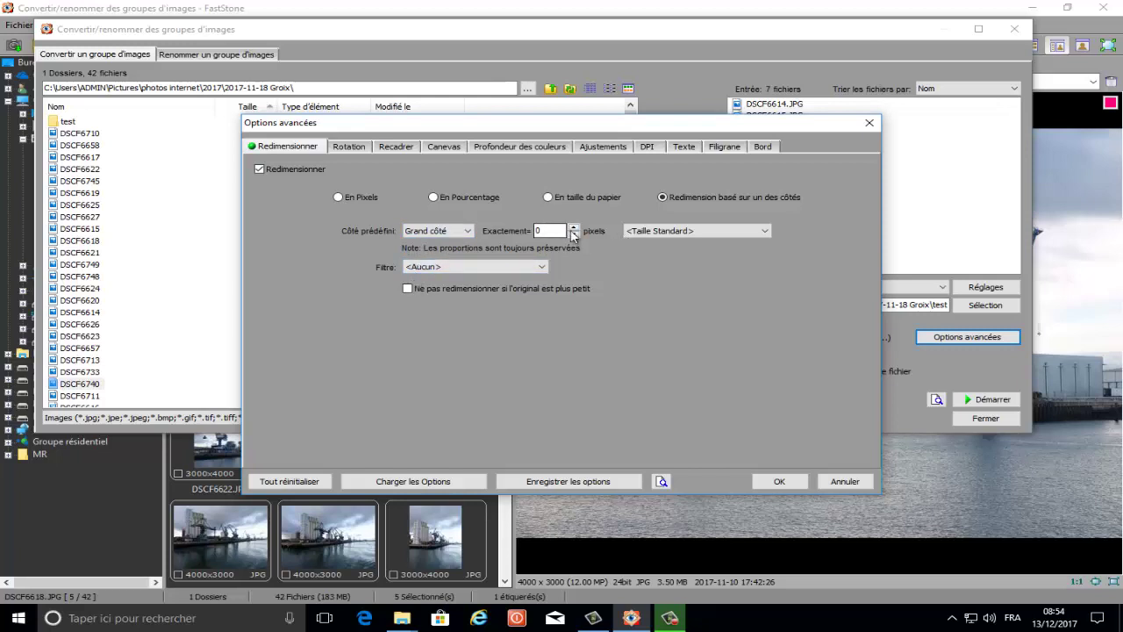
pyautogui.click(575, 233)
pyautogui.write('10')
pyautogui.press('BackSpace')
pyautogui.write('600')
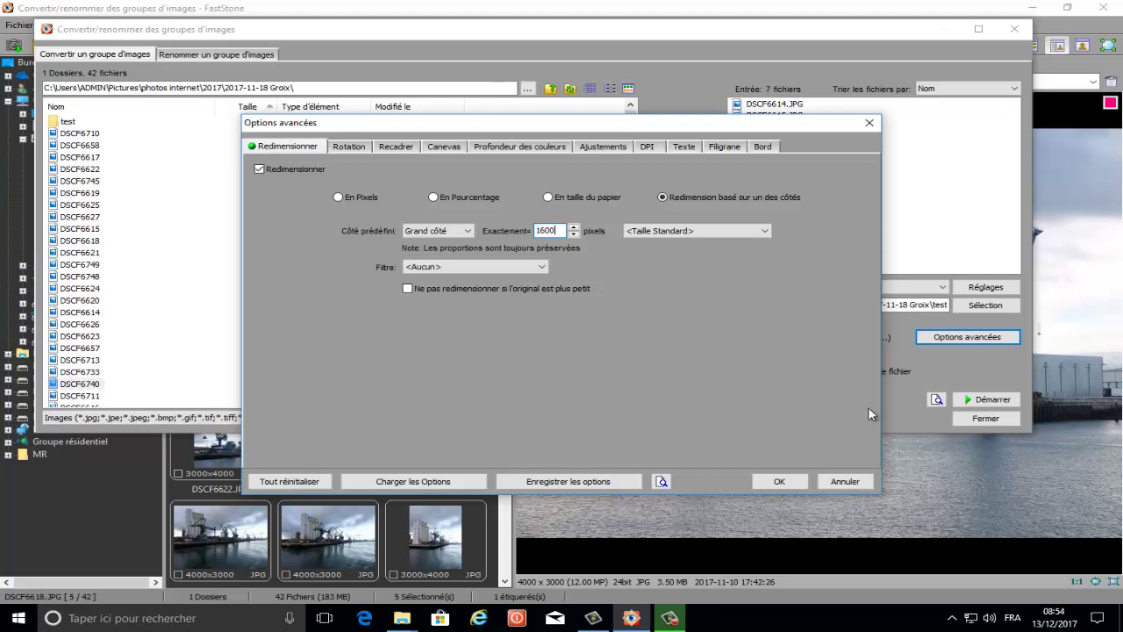
# Set the long side to the standard size of 2000 pixels and compare it with the pixel-based resize mode.
pyautogui.click(694, 234)
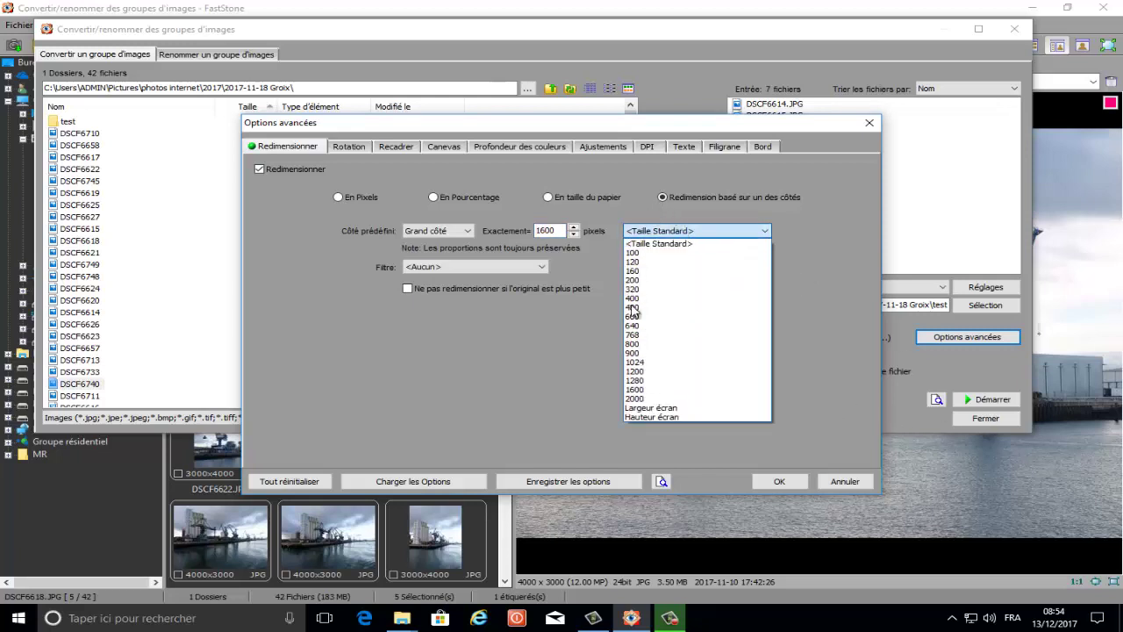
pyautogui.click(636, 399)
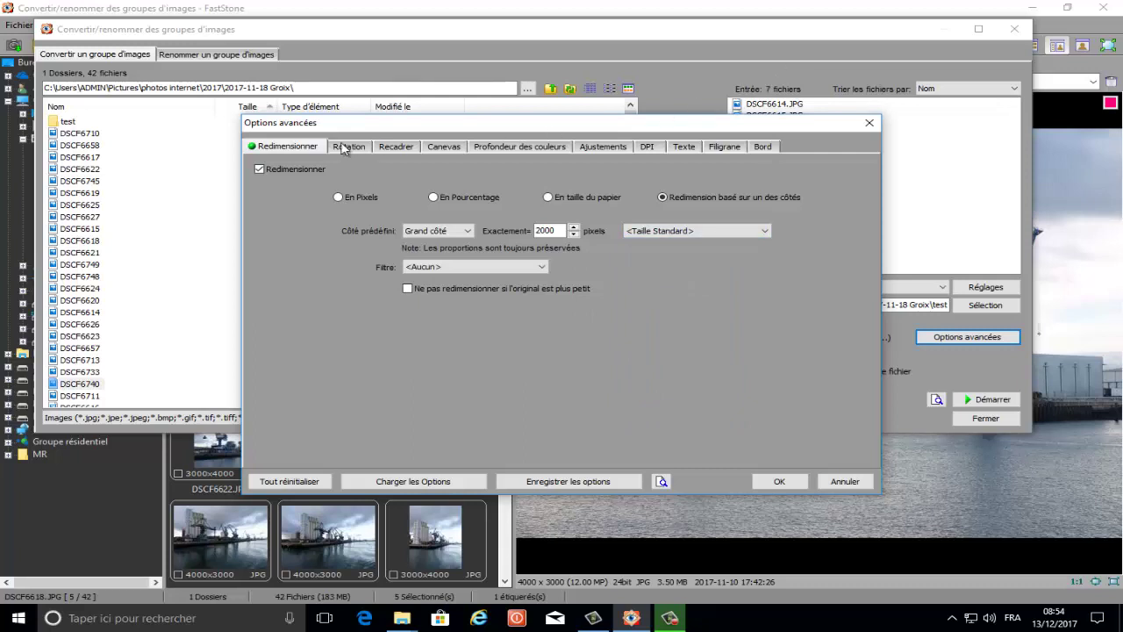
pyautogui.click(338, 198)
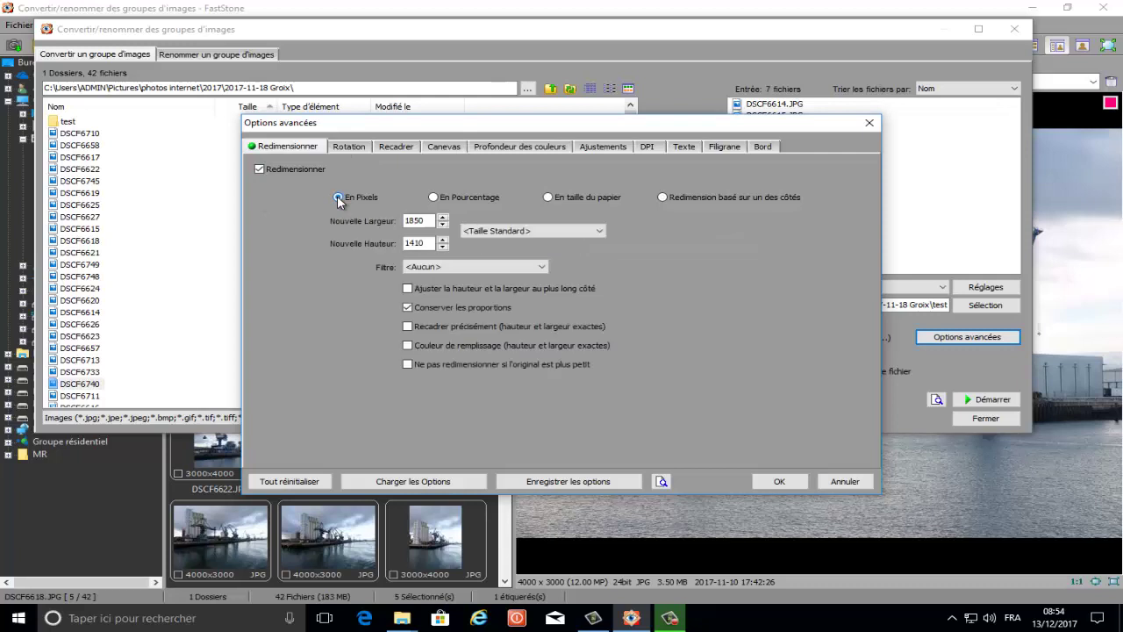
pyautogui.click(664, 198)
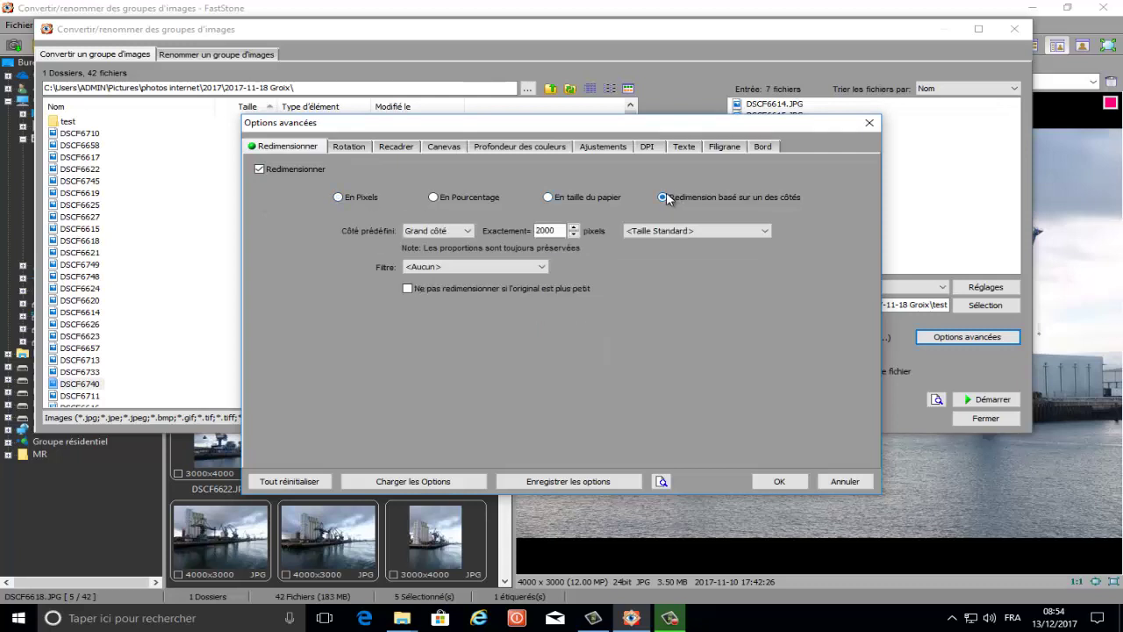
# Skip resizing of smaller originals, set the resize in pixels to the standard 1600 x 1200, and confirm the advanced options.
pyautogui.click(402, 288)
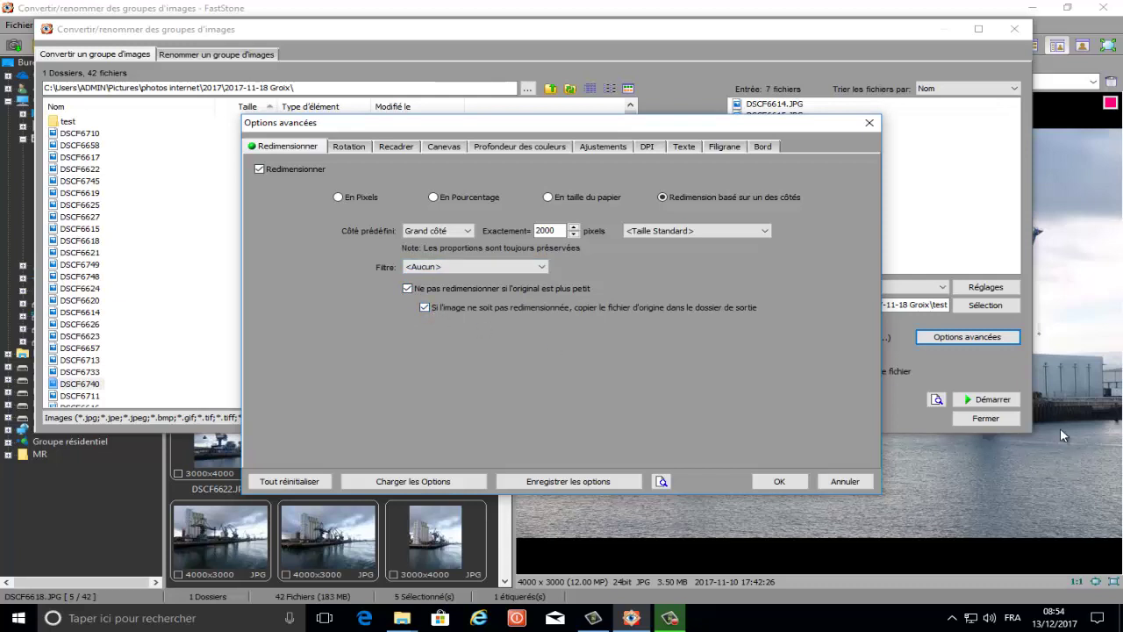
pyautogui.click(338, 197)
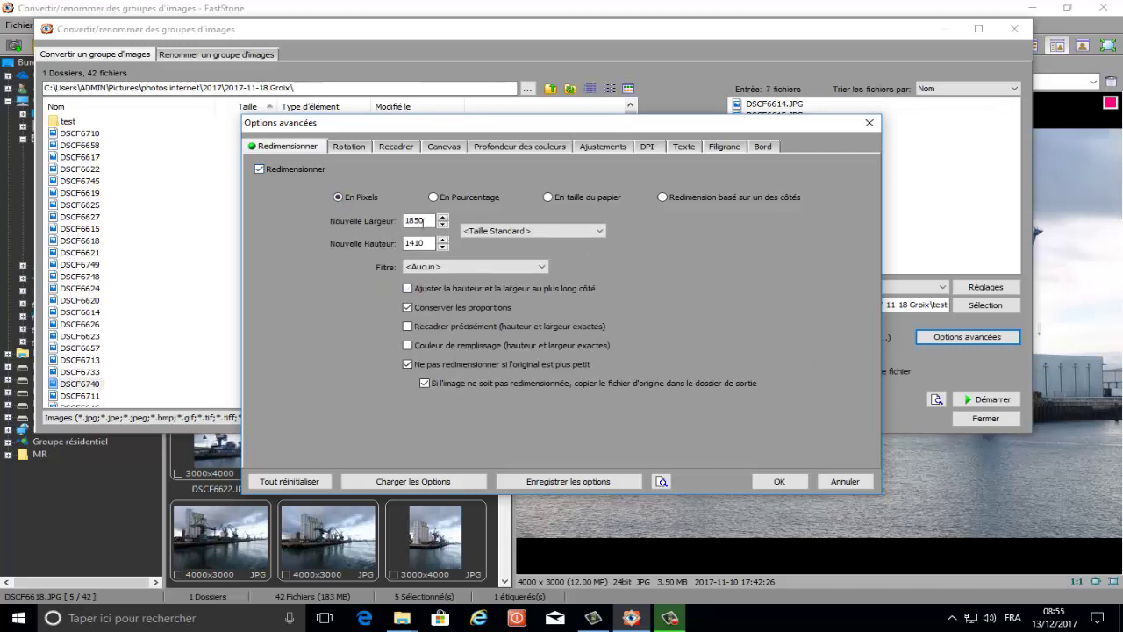
pyautogui.click(548, 231)
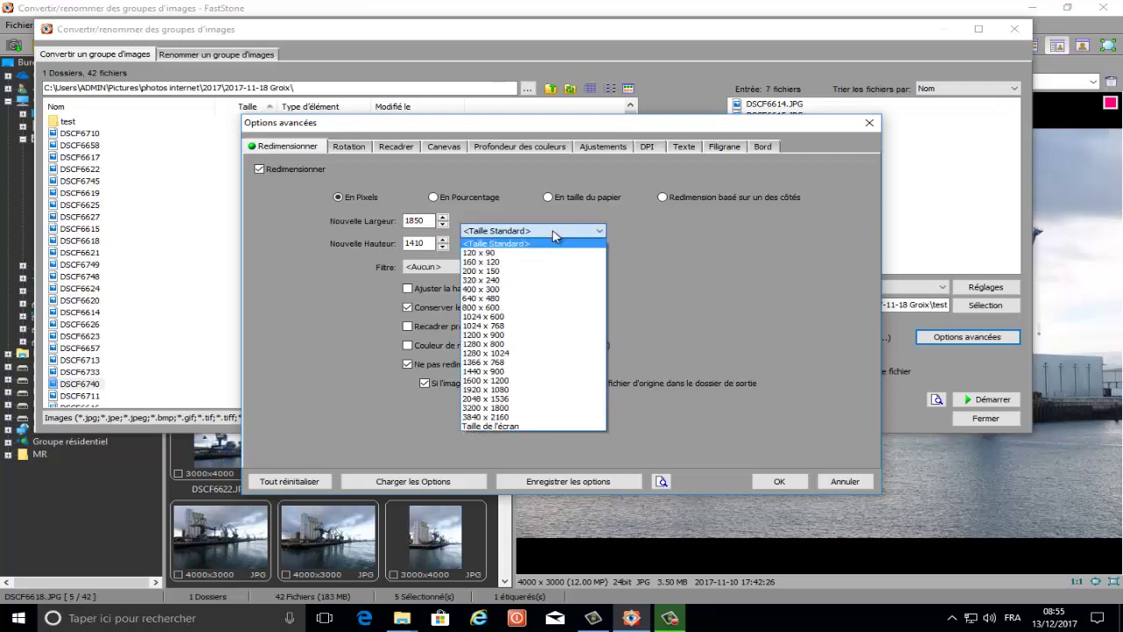
pyautogui.click(488, 381)
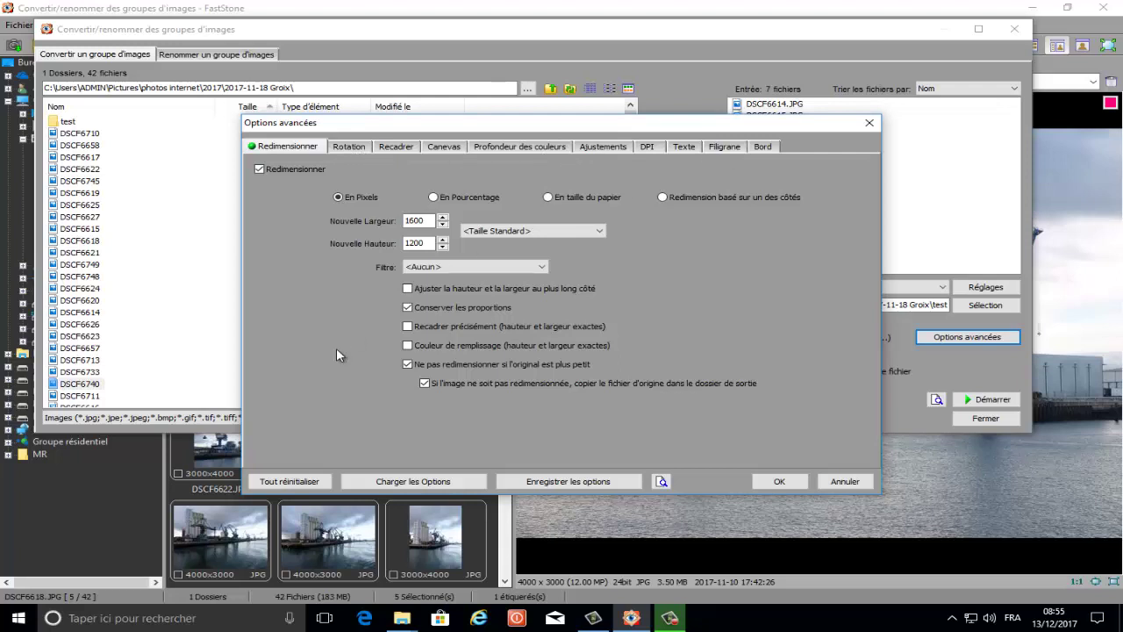
pyautogui.click(786, 488)
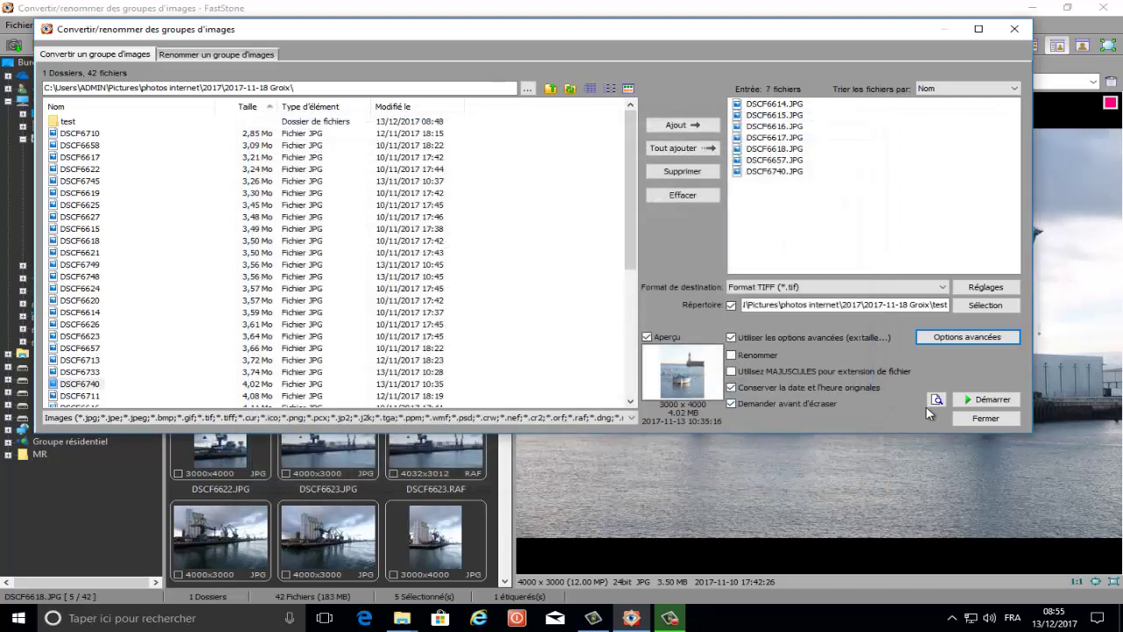
# Run the batch conversion, close the finished conversion windows, and open the "test" output folder.
pyautogui.click(980, 402)
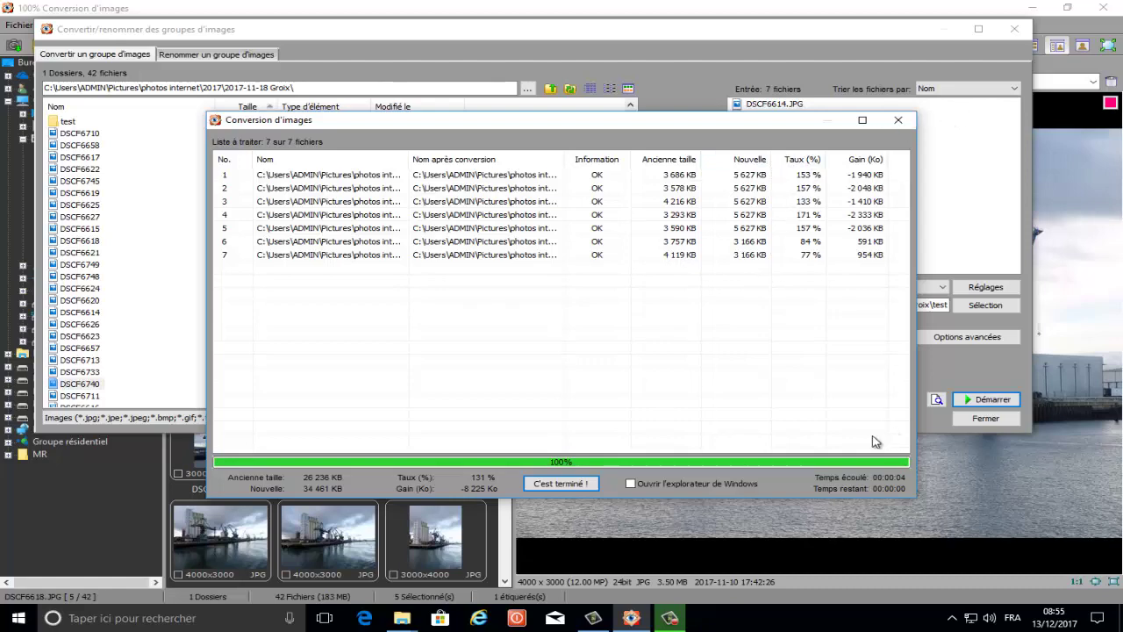
pyautogui.click(560, 483)
pyautogui.press('Escape')
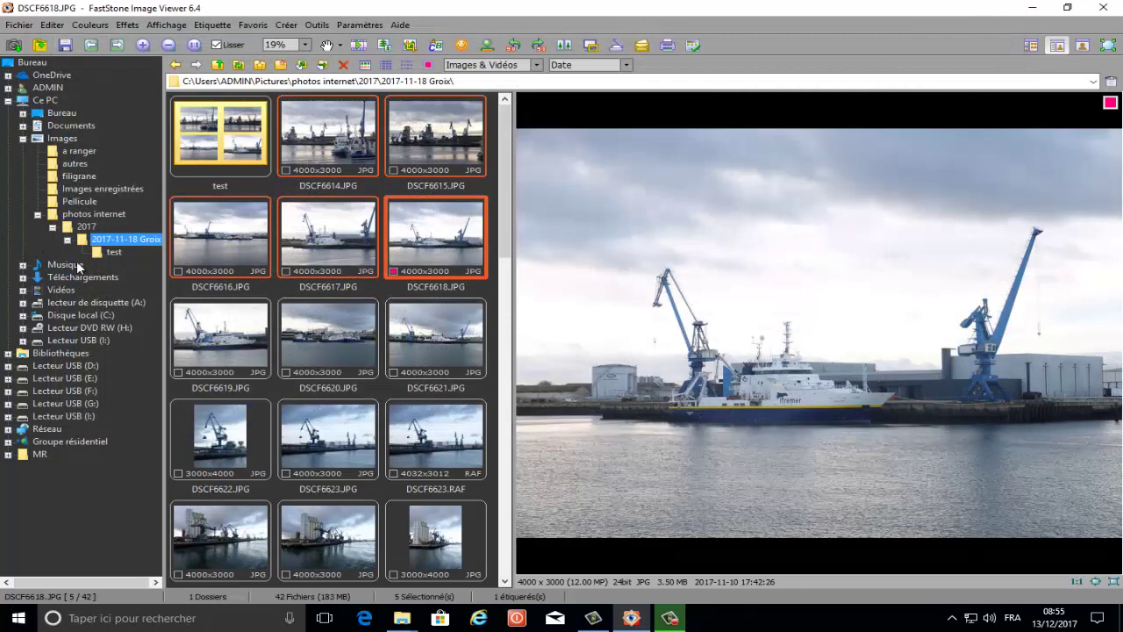
pyautogui.click(111, 253)
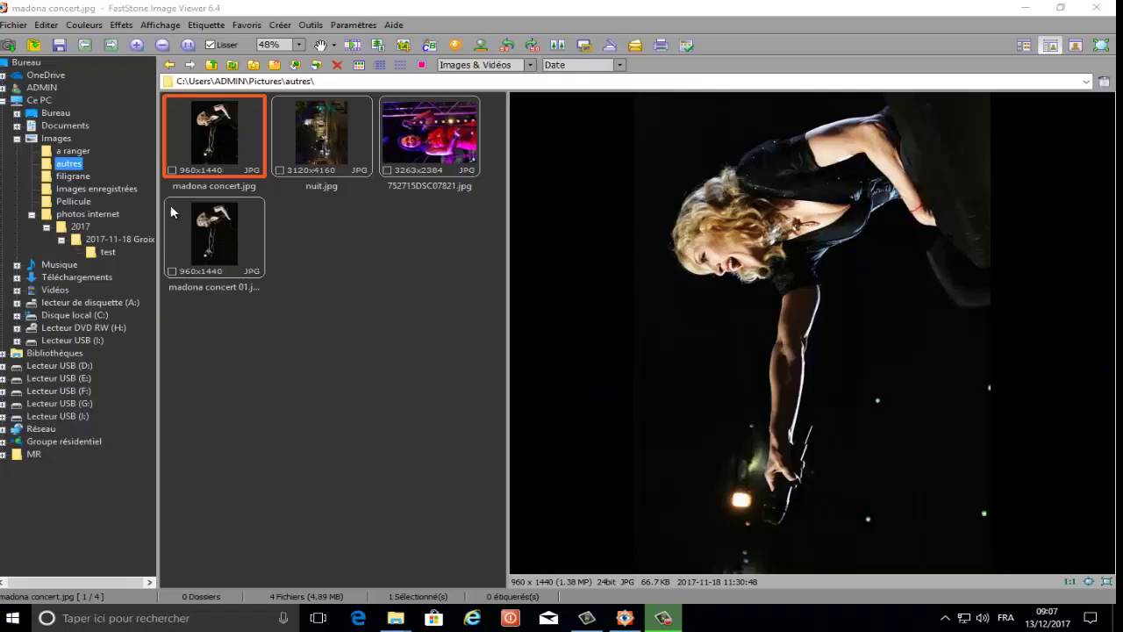
# Select all four photos in the "autres" folder and open them in the batch converter.
pyautogui.keyDown('shift'); pyautogui.click(242, 227); pyautogui.keyUp('shift')
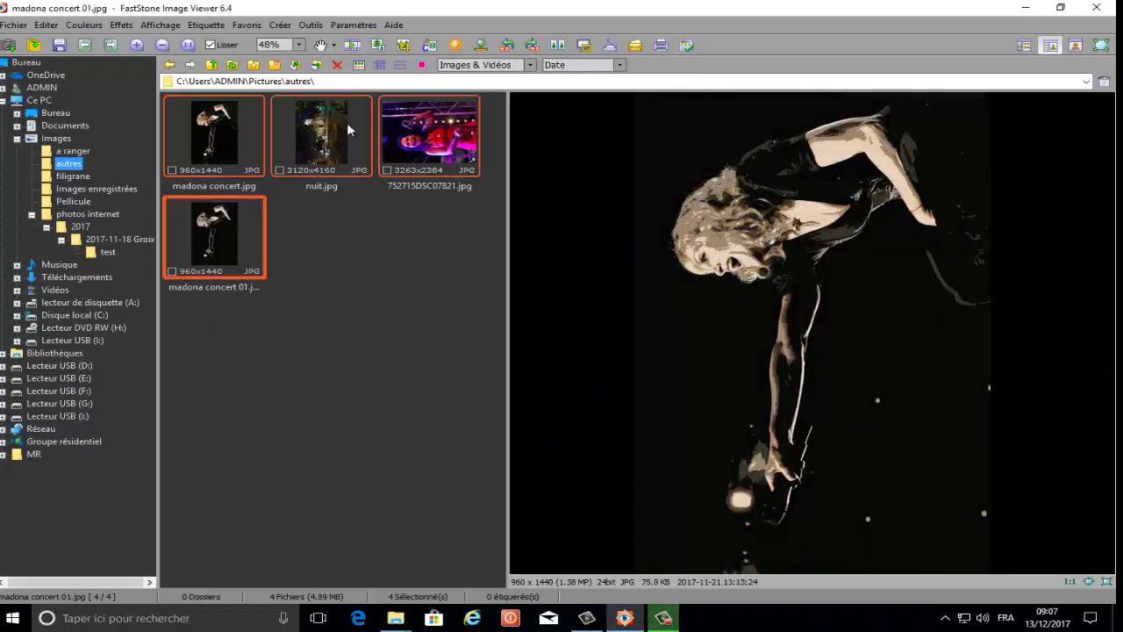
pyautogui.click(311, 25)
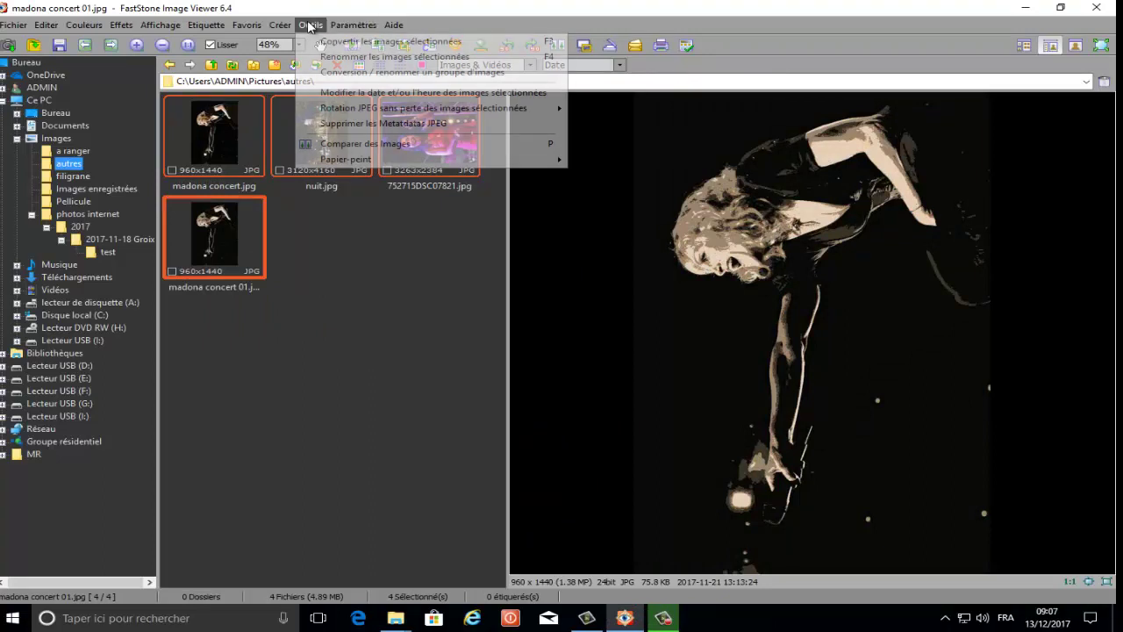
pyautogui.click(346, 44)
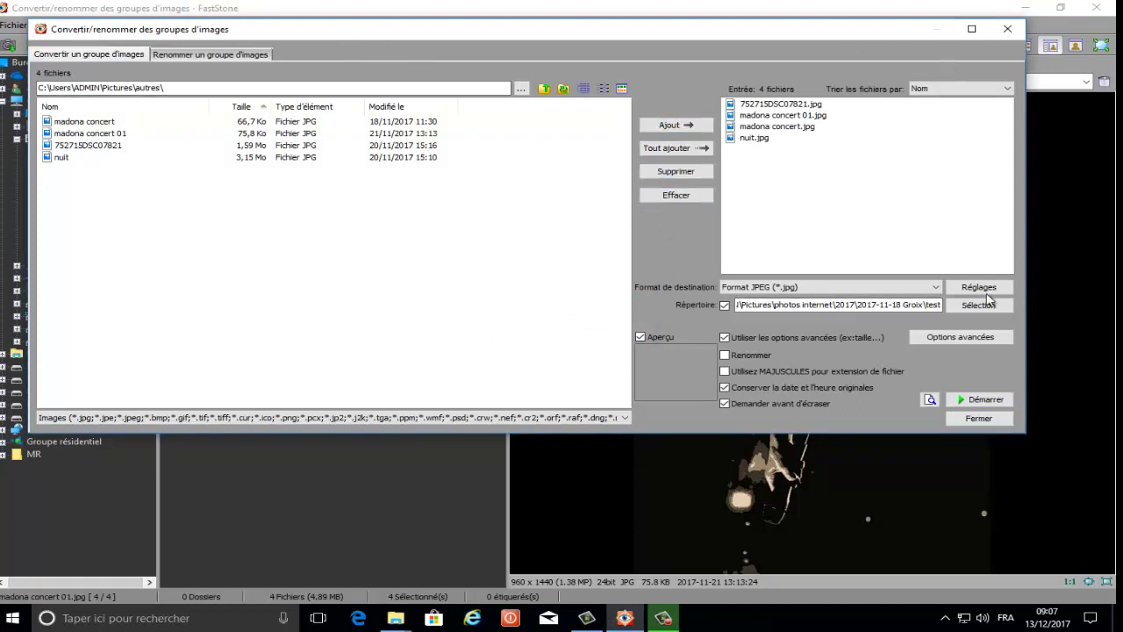
# In the JPEG output settings, turn off using the original's JPEG quality where possible and confirm.
pyautogui.click(979, 290)
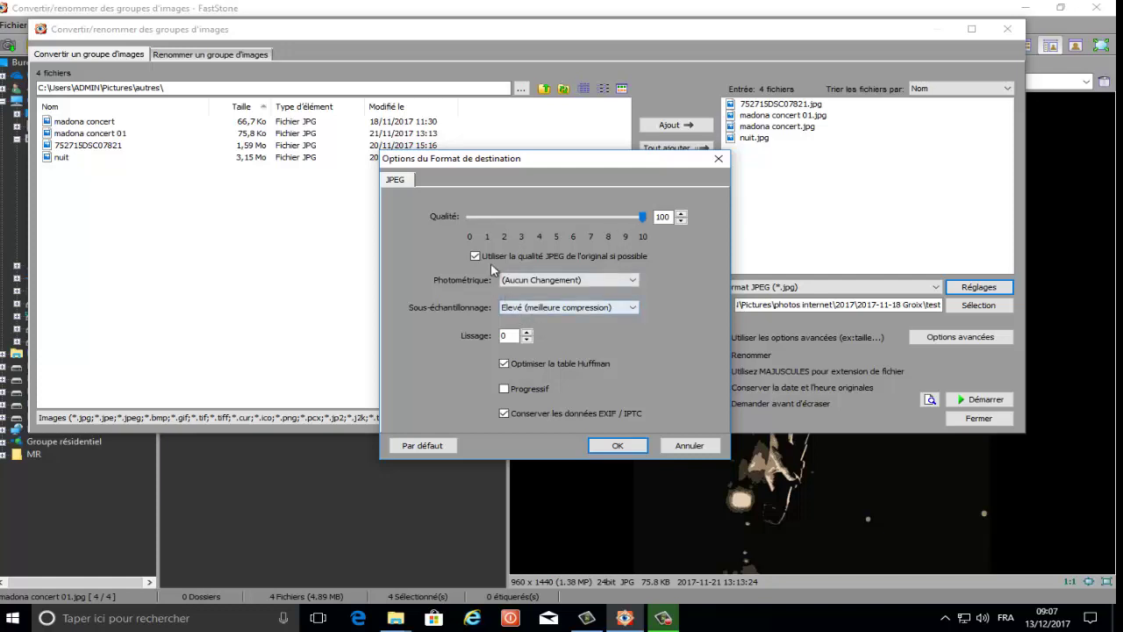
pyautogui.click(476, 255)
pyautogui.click(615, 446)
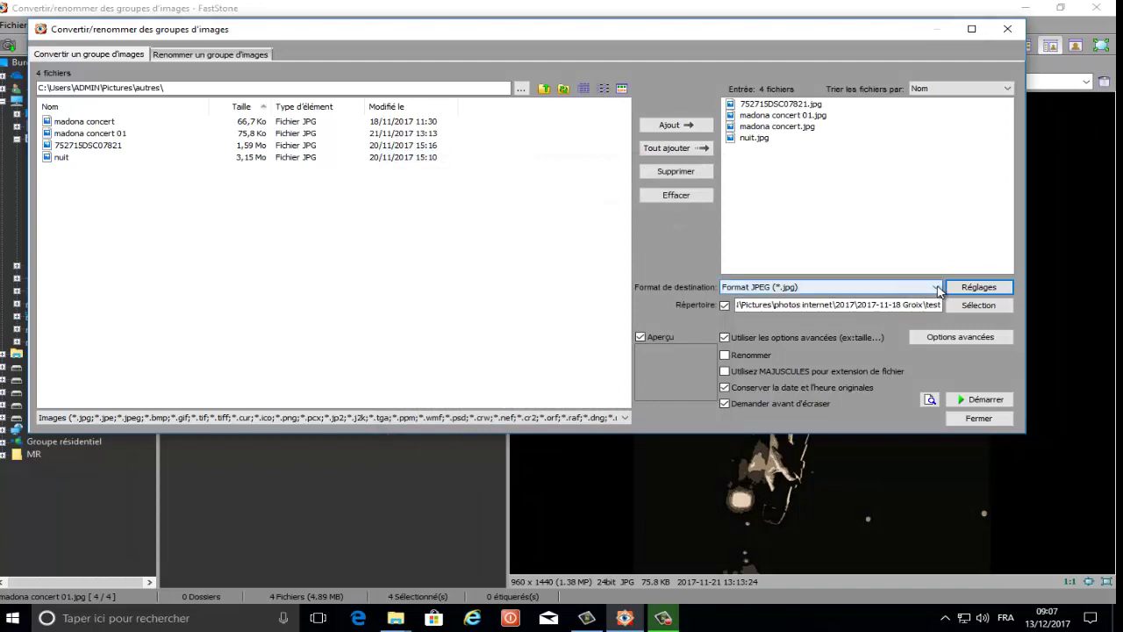
# In the advanced options, leave resizing off, apply a 90 degree rotation to the photos, and confirm.
pyautogui.click(962, 337)
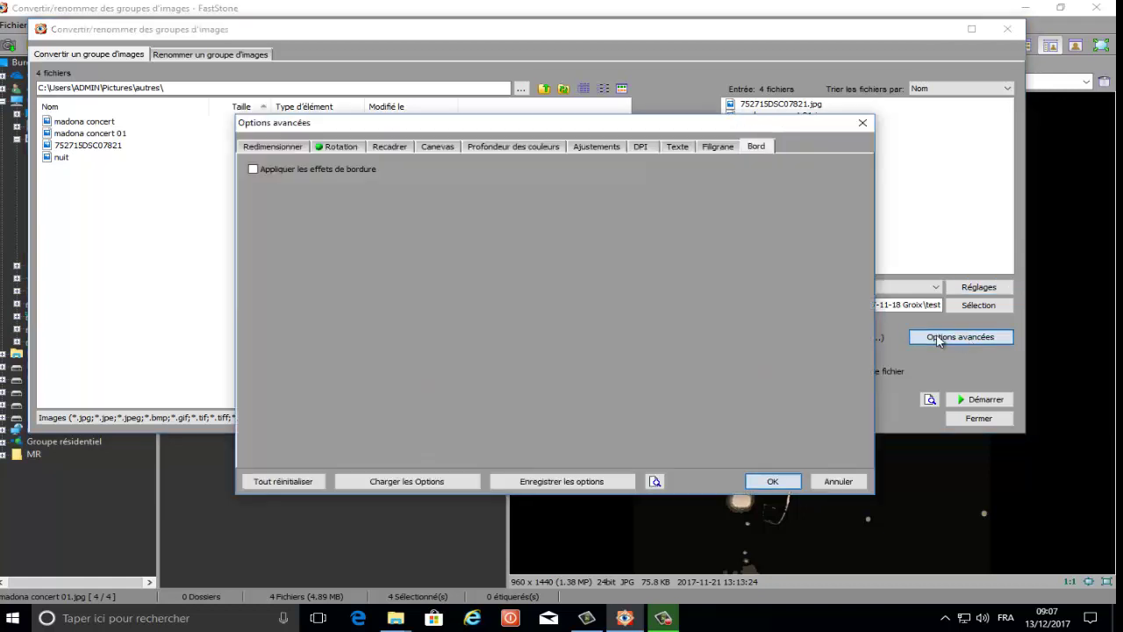
pyautogui.click(250, 145)
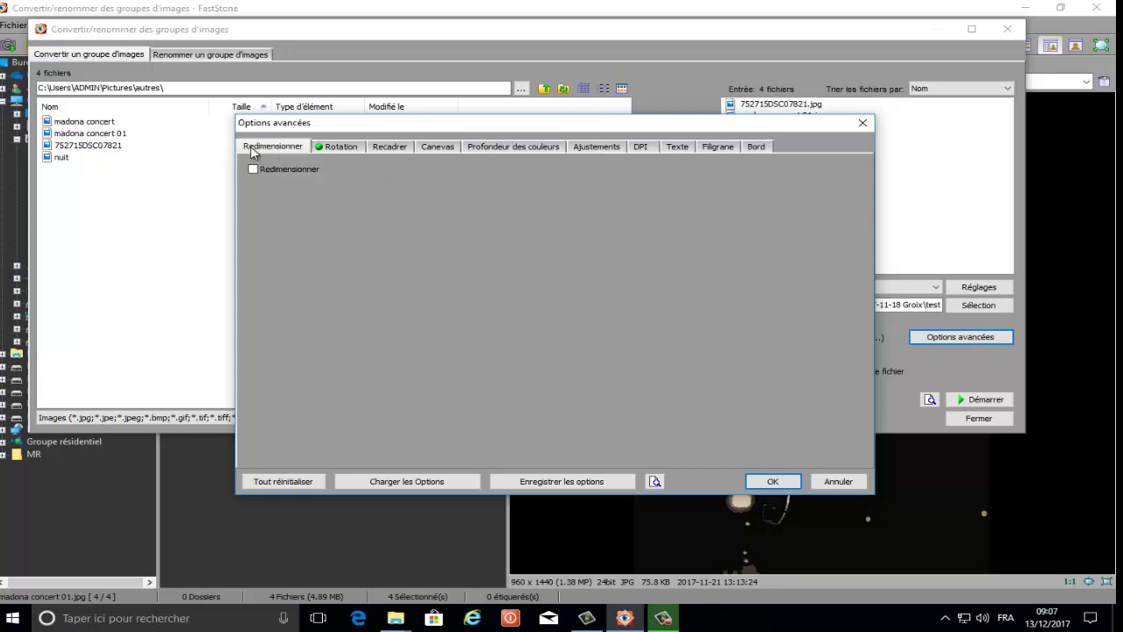
pyautogui.click(338, 146)
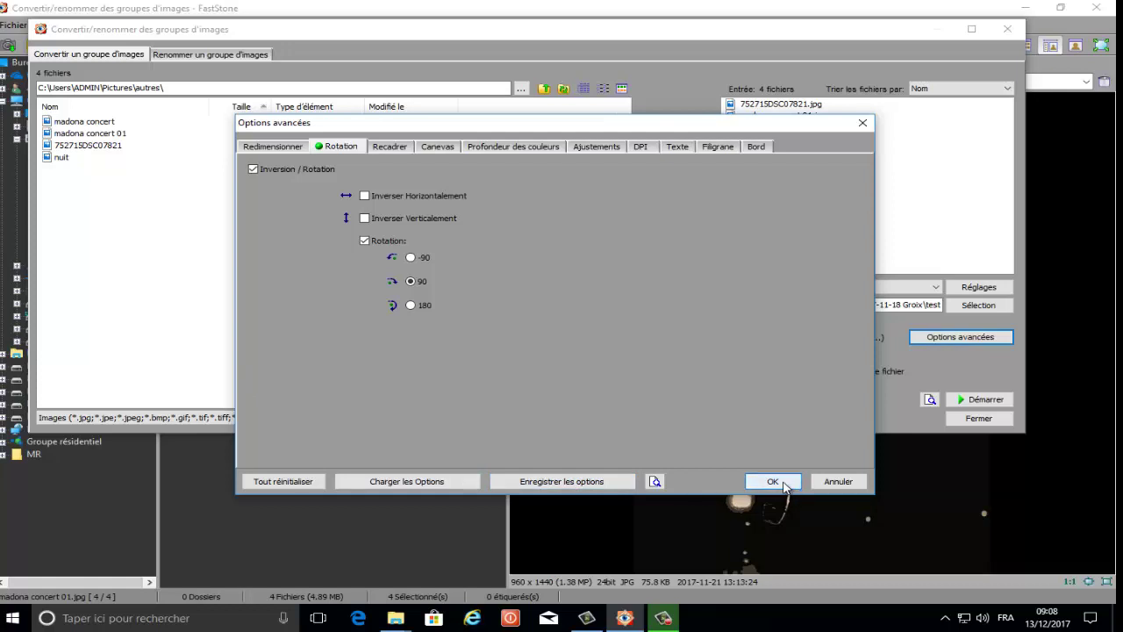
pyautogui.click(782, 483)
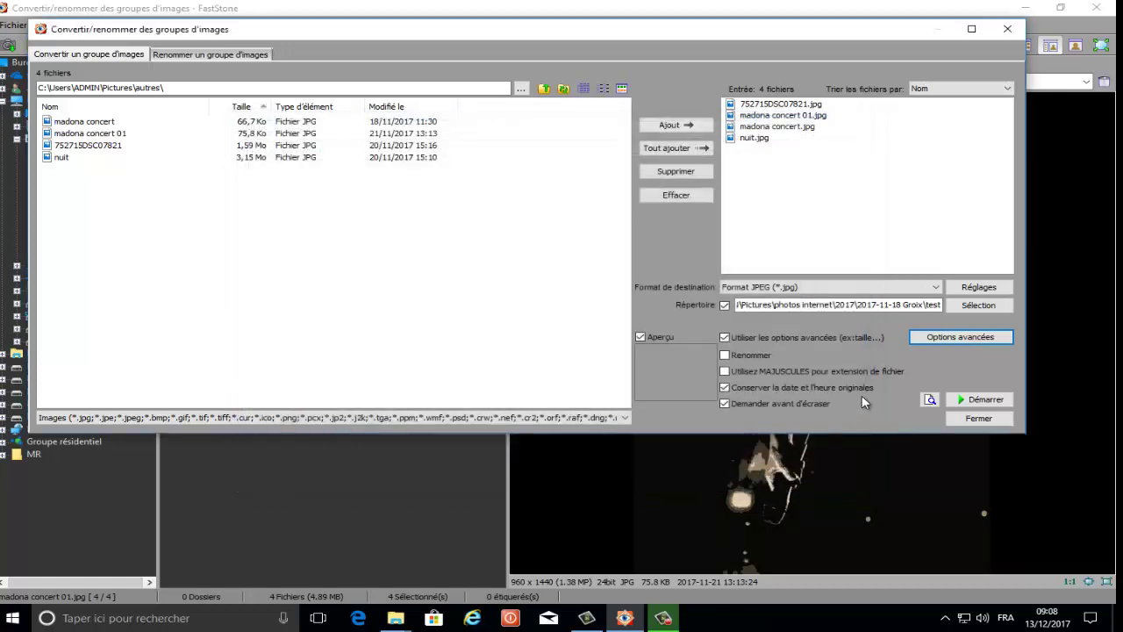
# Run the batch rotation, close the finished conversion report, and open the "test" output folder.
pyautogui.click(980, 402)
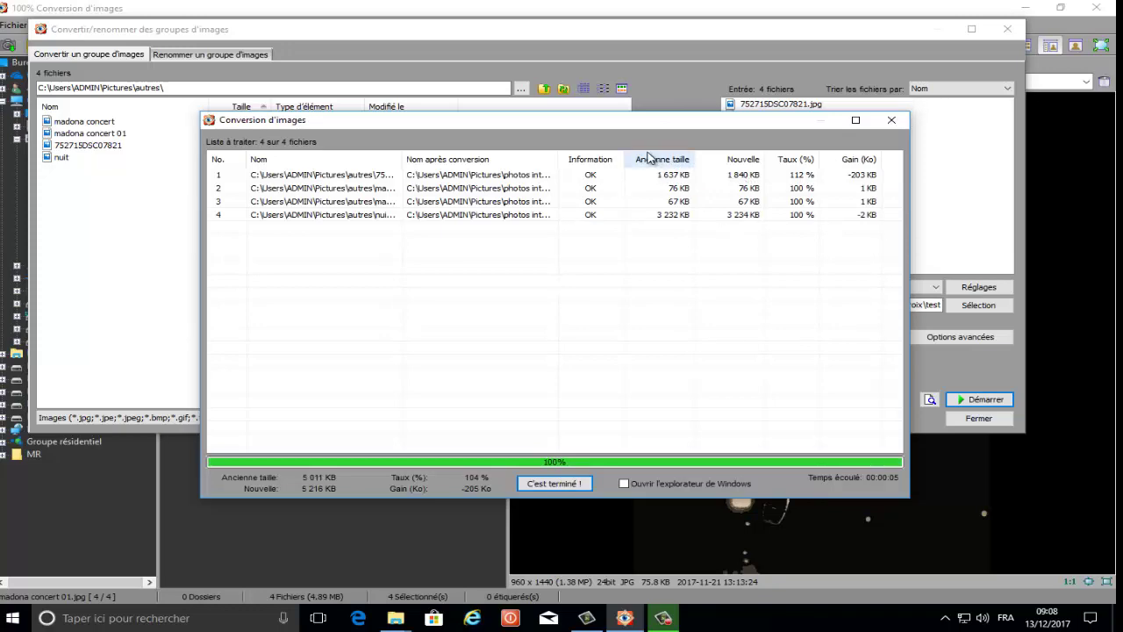
pyautogui.click(554, 484)
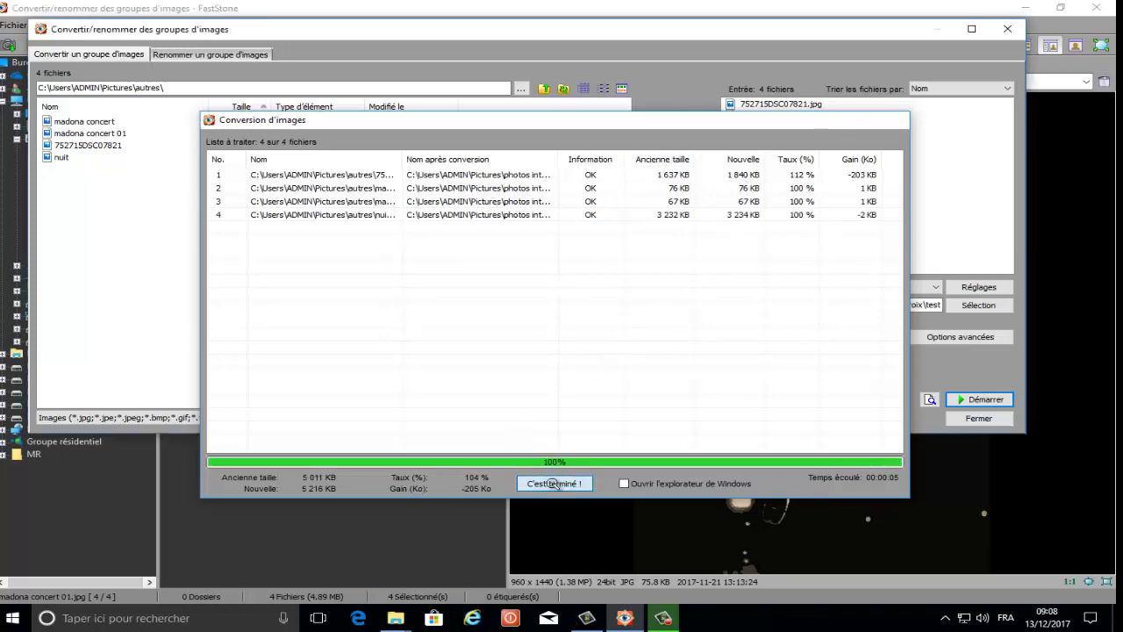
pyautogui.click(108, 252)
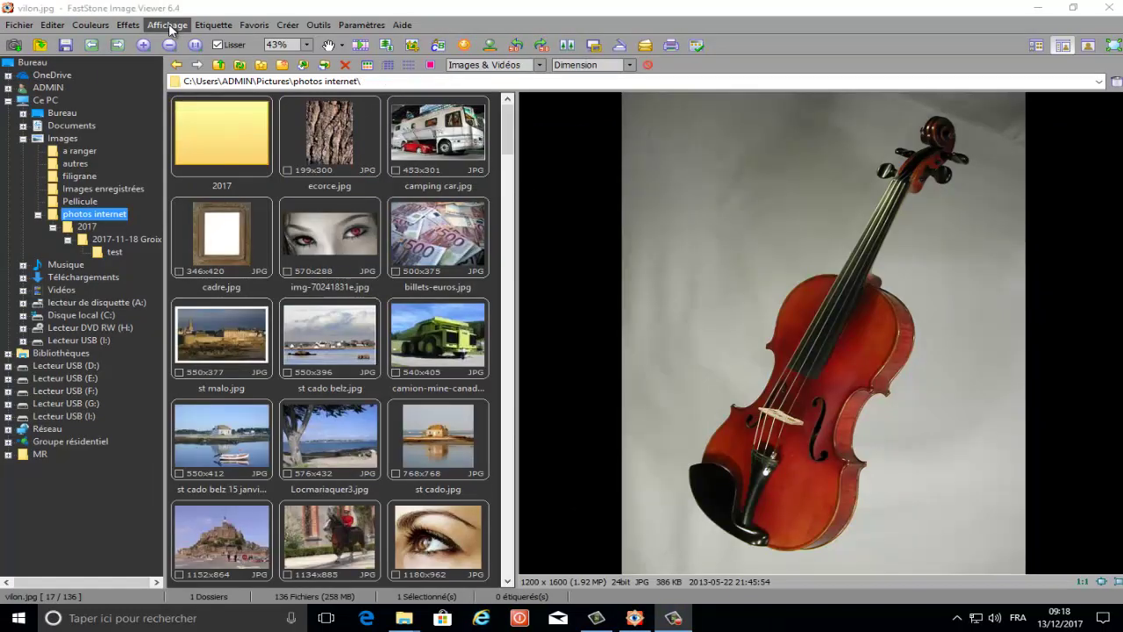
# Show the "photos internet" files in the Details browsing style, sorted by ascending dimension.
pyautogui.click(170, 26)
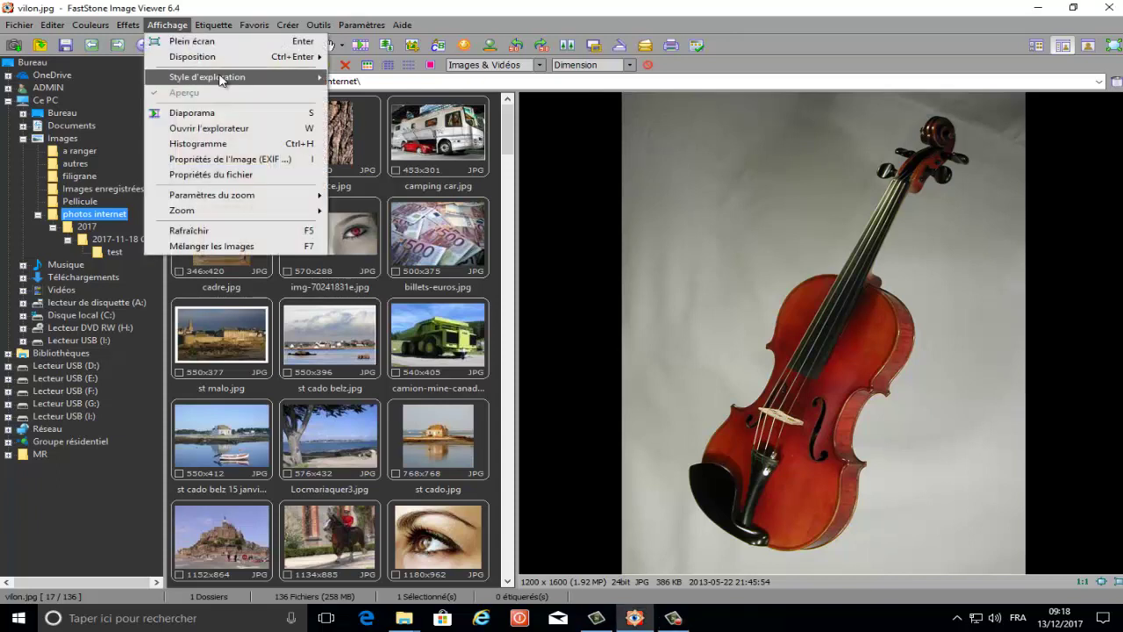
pyautogui.moveTo(220, 79)
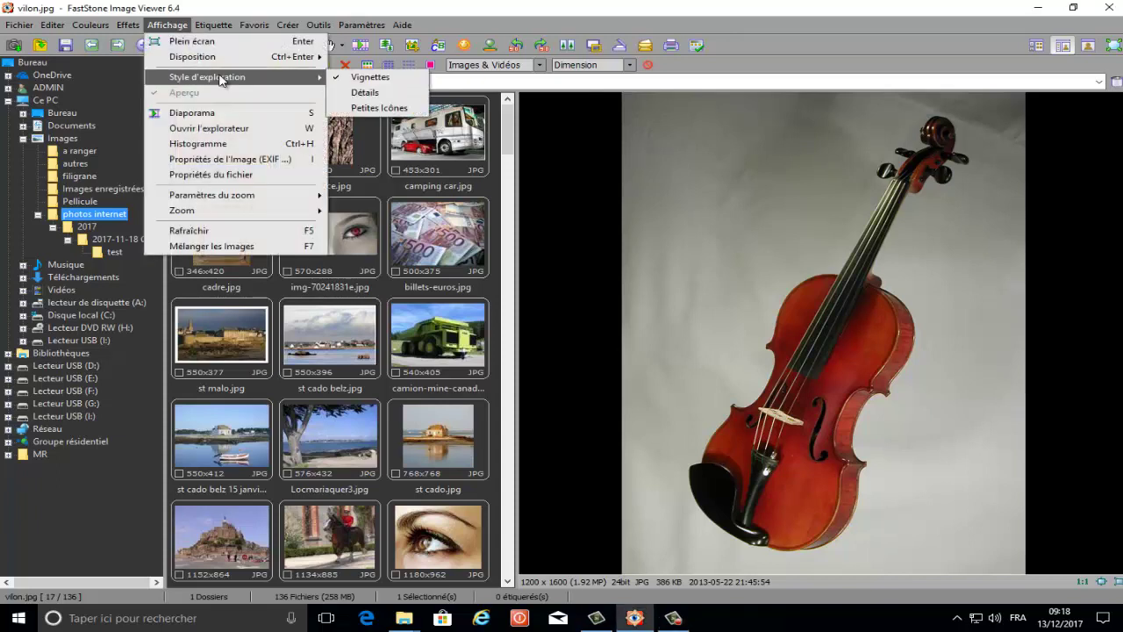
pyautogui.click(365, 93)
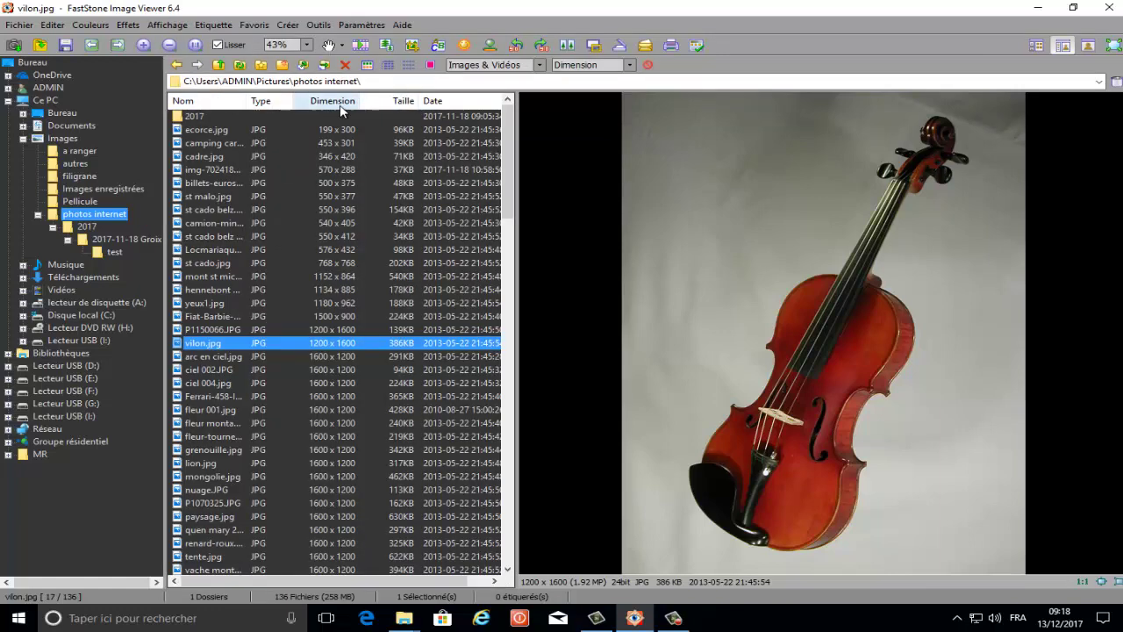
pyautogui.click(341, 104)
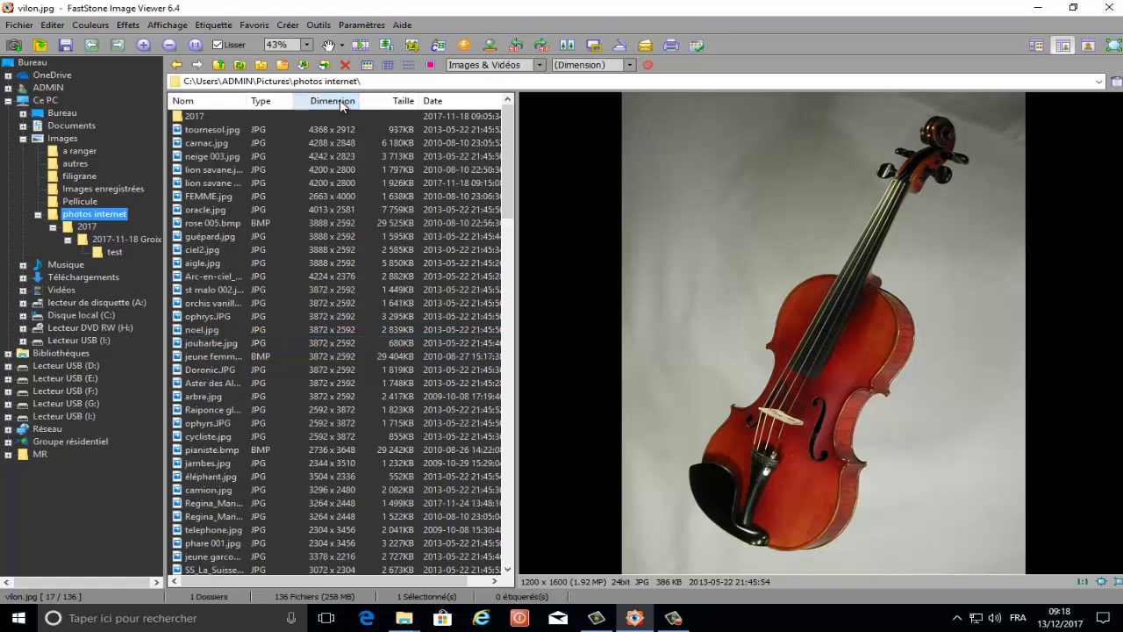
pyautogui.click(341, 103)
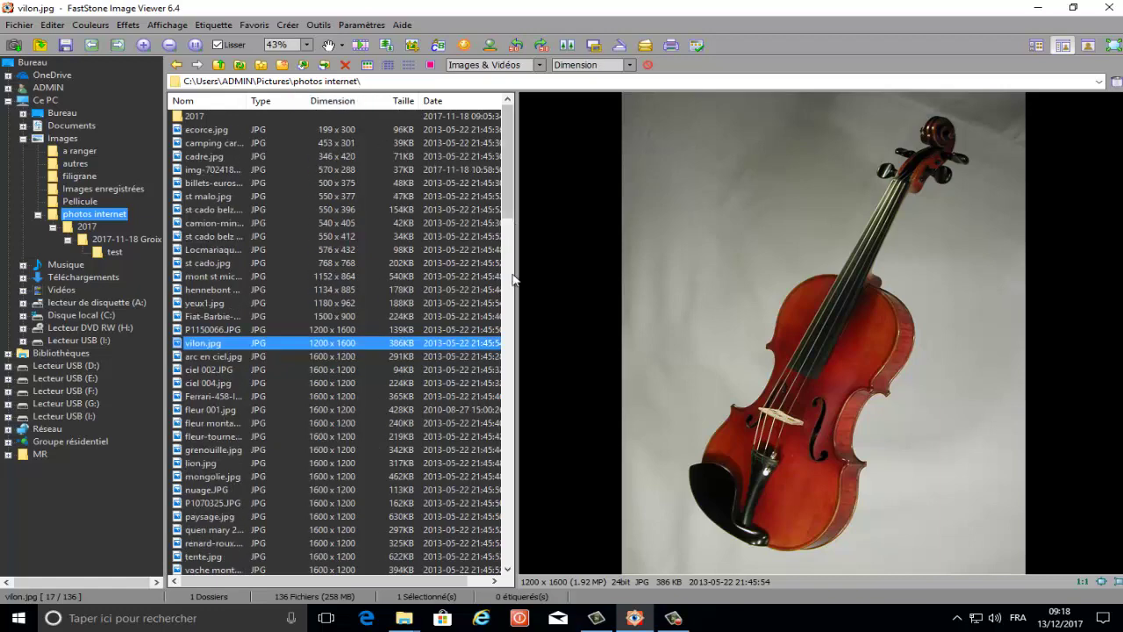
# Select the 1600 x 1200 photos from arc en ciel.jpg through vache montagne.jpg in the file list.
pyautogui.moveTo(508, 189); pyautogui.dragTo(507, 211)
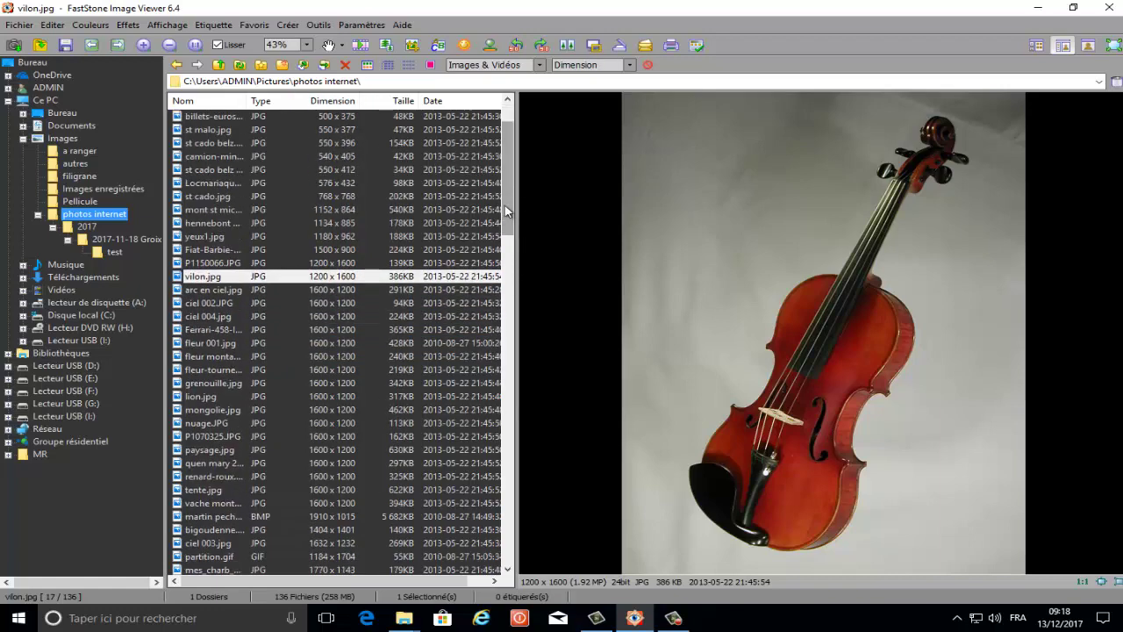
pyautogui.click(351, 279)
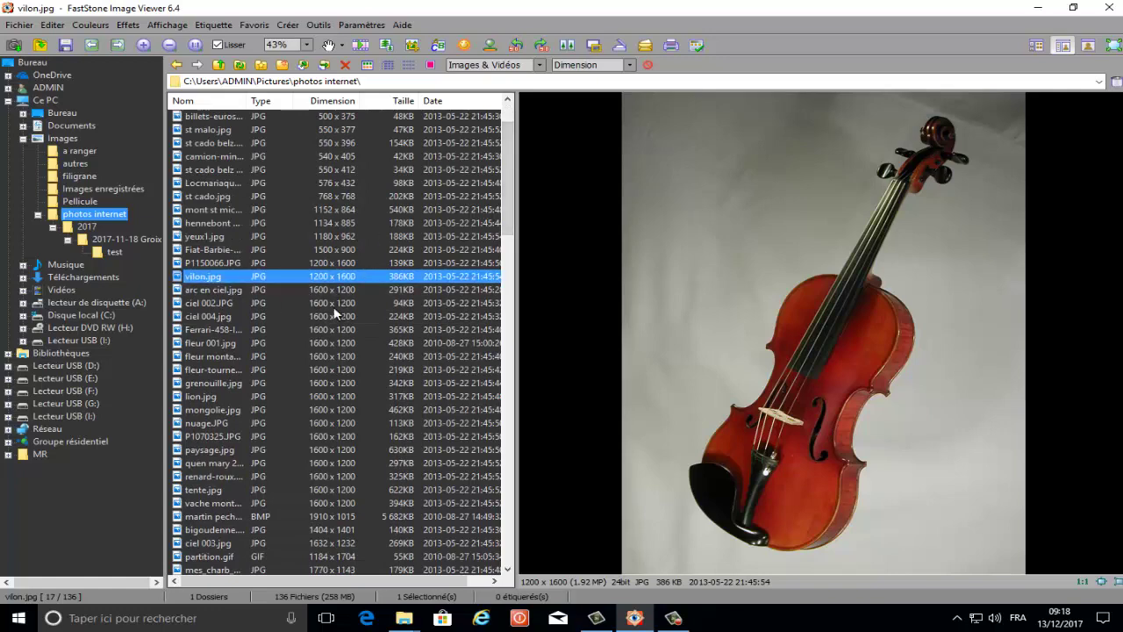
pyautogui.click(315, 295)
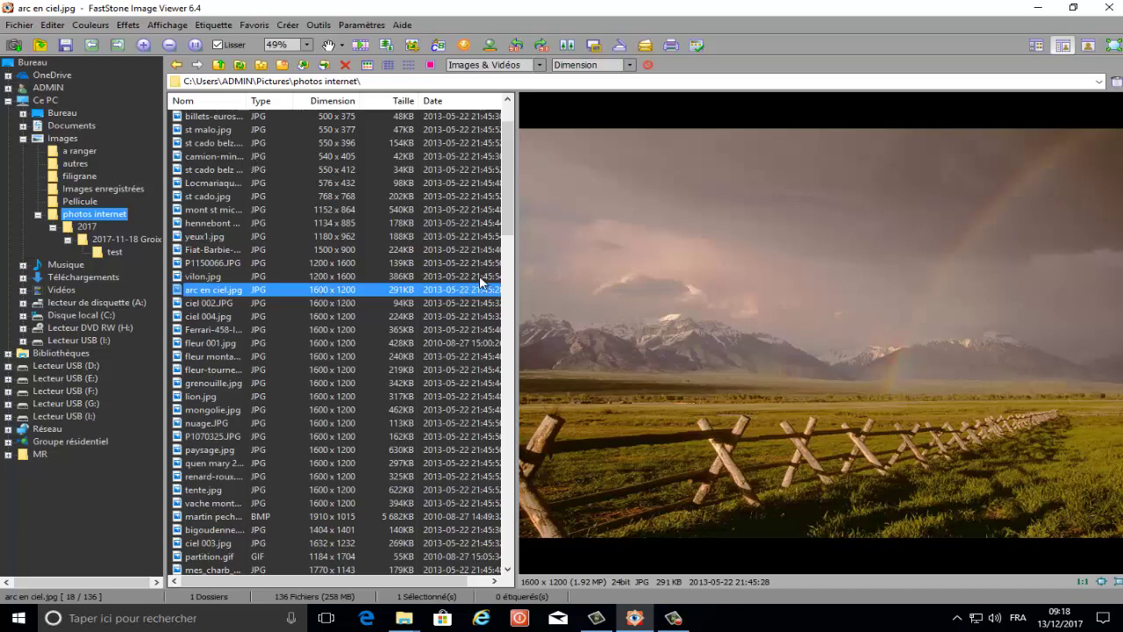
pyautogui.scroll(-5, 507, 219)
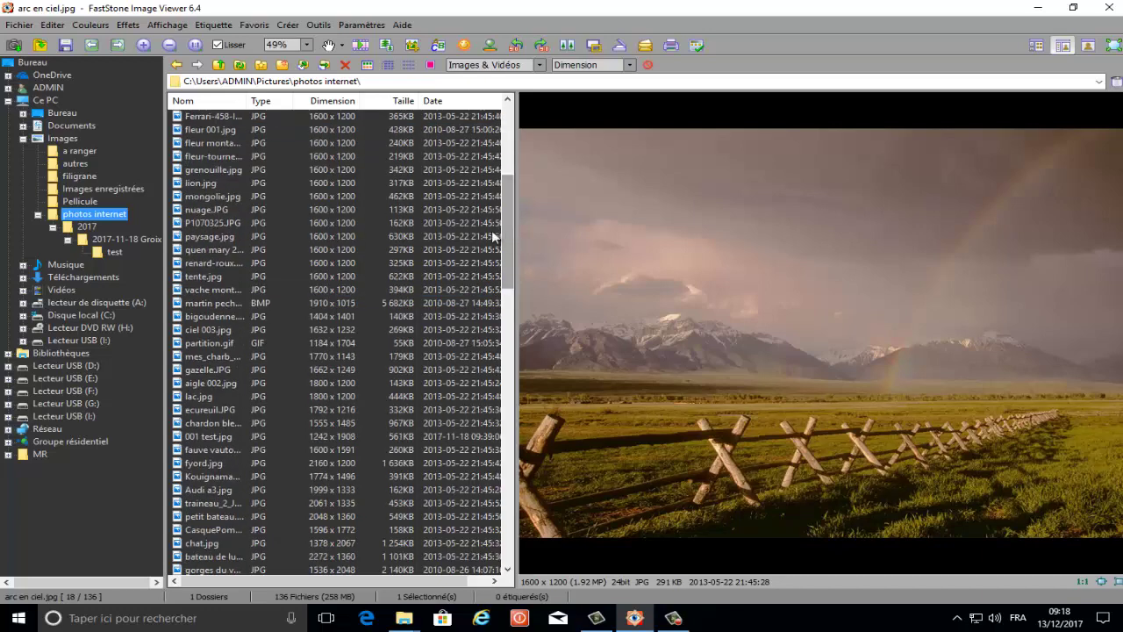
pyautogui.keyDown('shift'); pyautogui.click(204, 263); pyautogui.keyUp('shift')
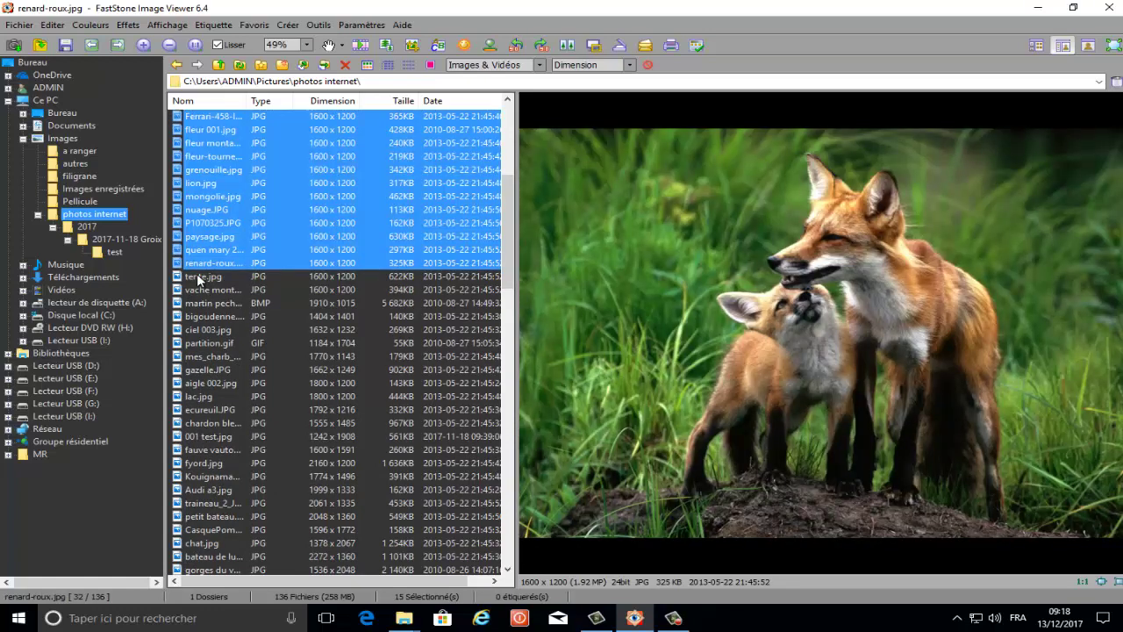
pyautogui.keyDown('shift'); pyautogui.click(198, 279); pyautogui.keyUp('shift')
pyautogui.keyDown('shift'); pyautogui.click(196, 290); pyautogui.keyUp('shift')
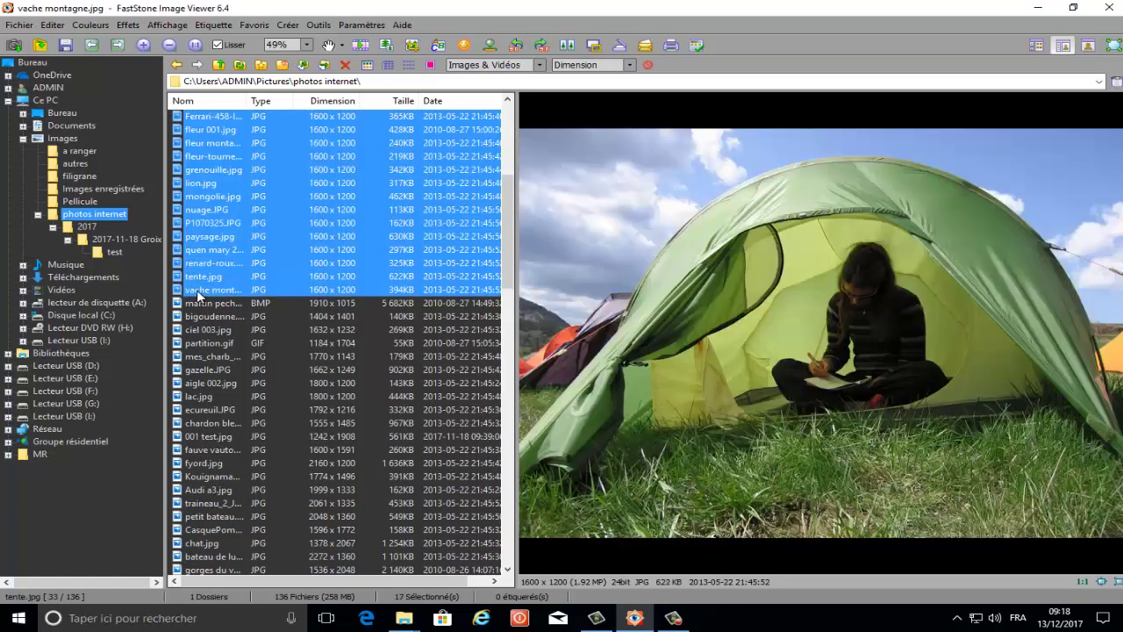
# Open the selected photos in the batch converter and confirm JPEG output settings that use the original's JPEG quality where possible.
pyautogui.click(316, 26)
pyautogui.click(349, 38)
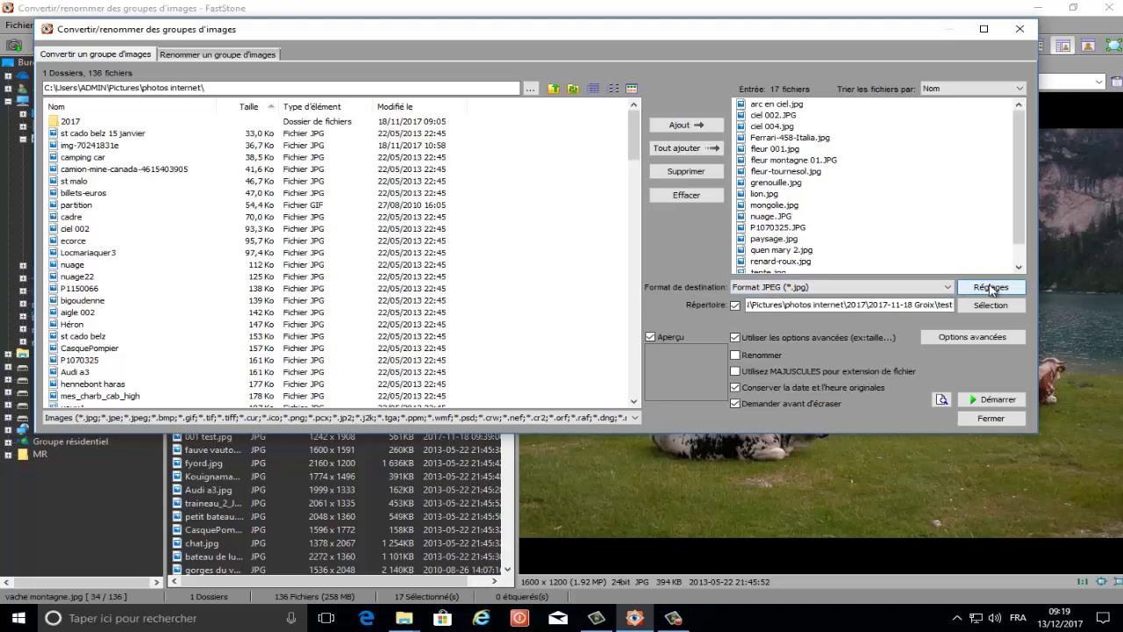
pyautogui.click(991, 289)
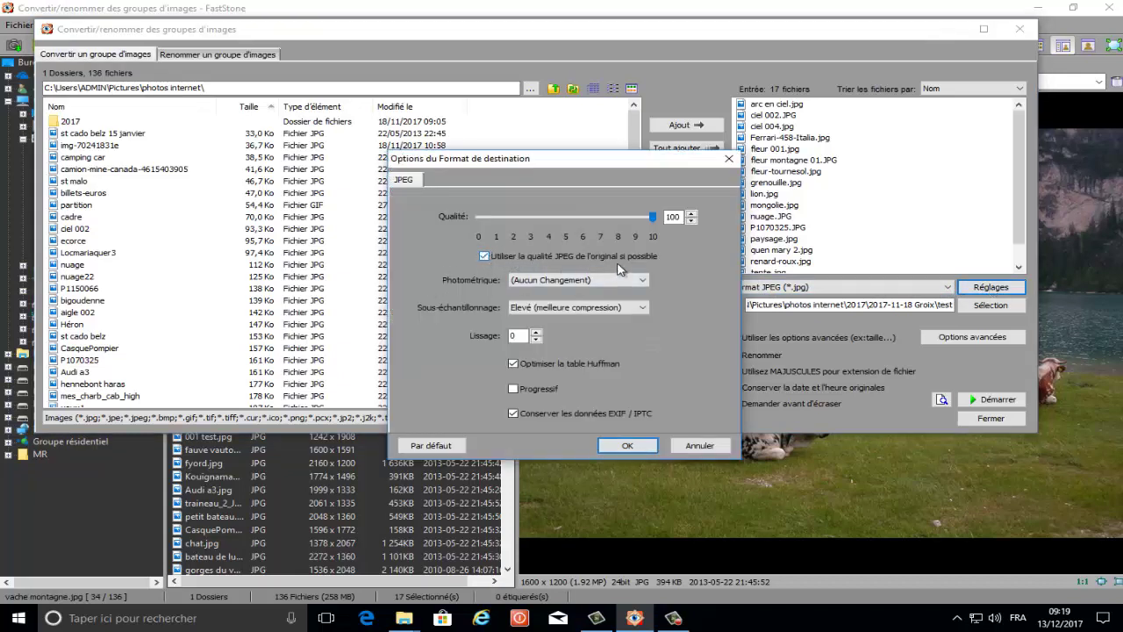
pyautogui.click(637, 446)
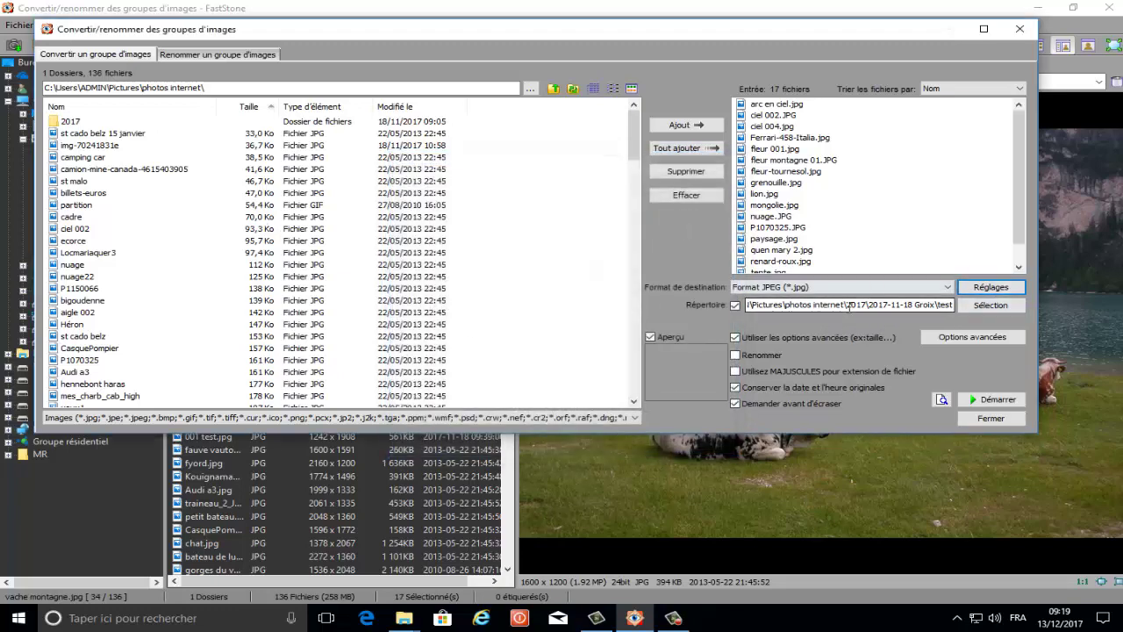
# Enable cropping in the advanced options and set the crop mode to pixels.
pyautogui.click(966, 339)
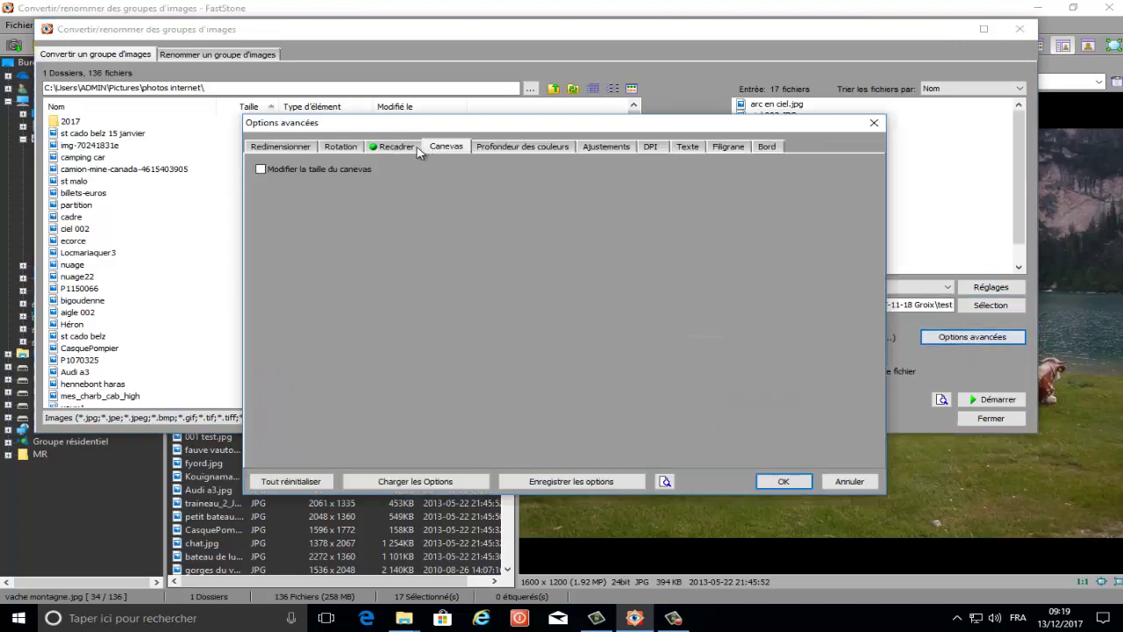
pyautogui.press('Escape')
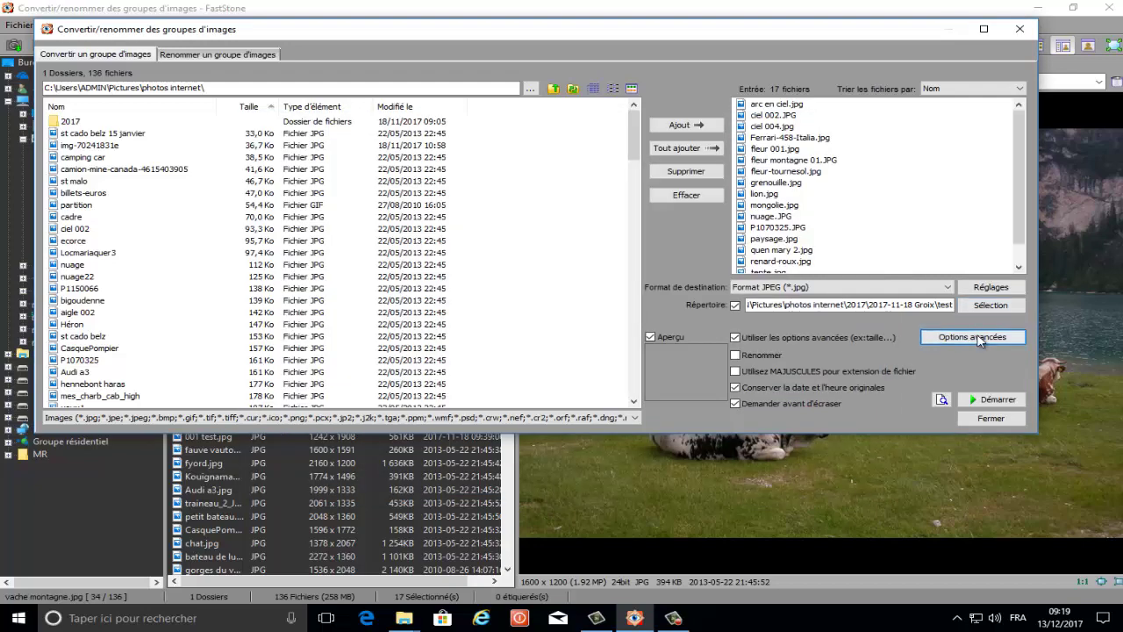
pyautogui.click(973, 337)
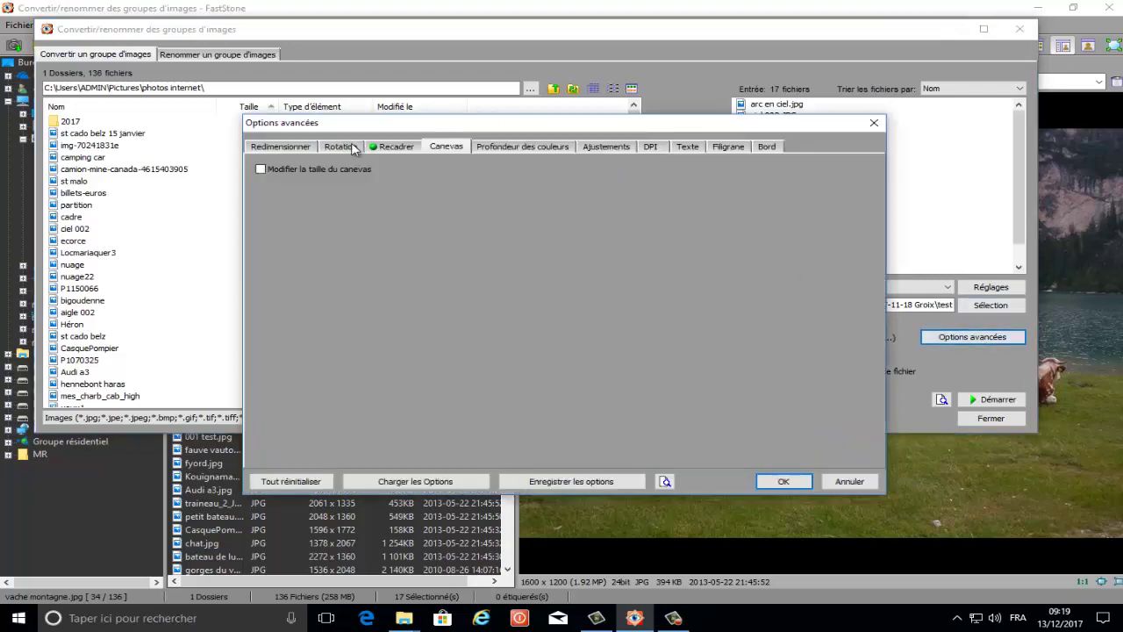
pyautogui.click(392, 148)
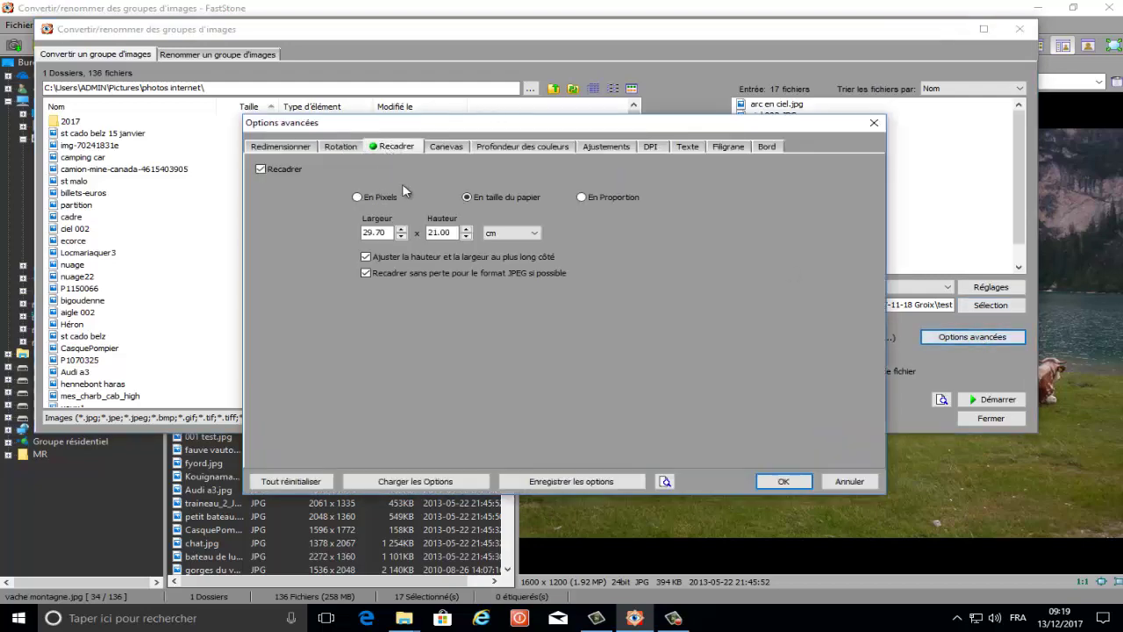
pyautogui.click(260, 170)
pyautogui.click(261, 170)
pyautogui.click(358, 198)
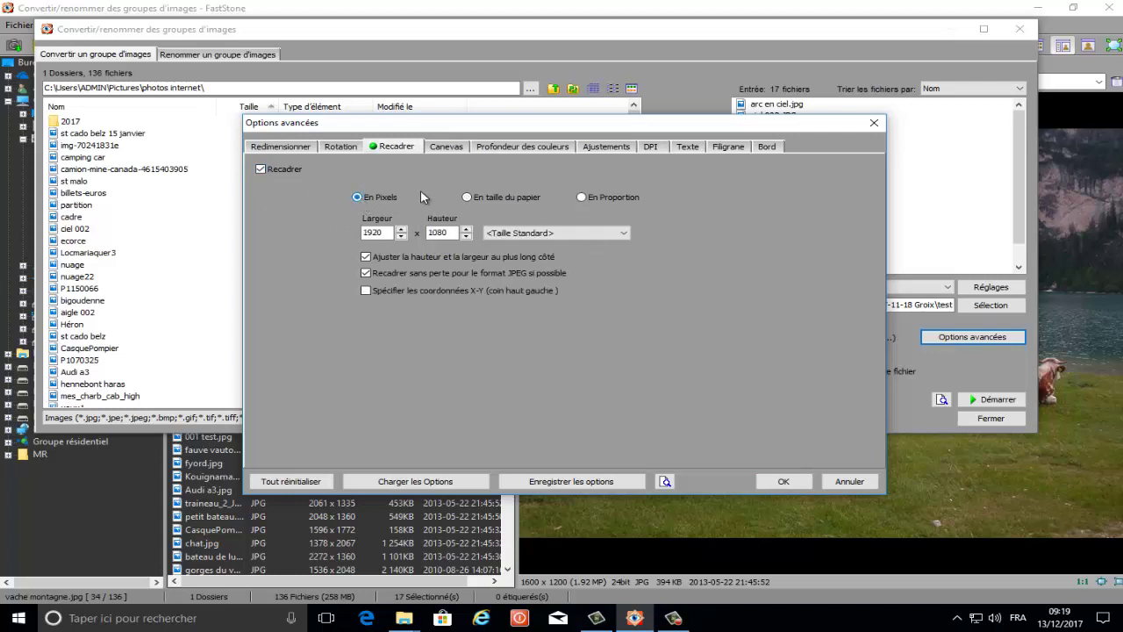
# Look at the paper size and proportion crop modes, and set the crop in pixels to the standard 1920 x 1080.
pyautogui.click(468, 198)
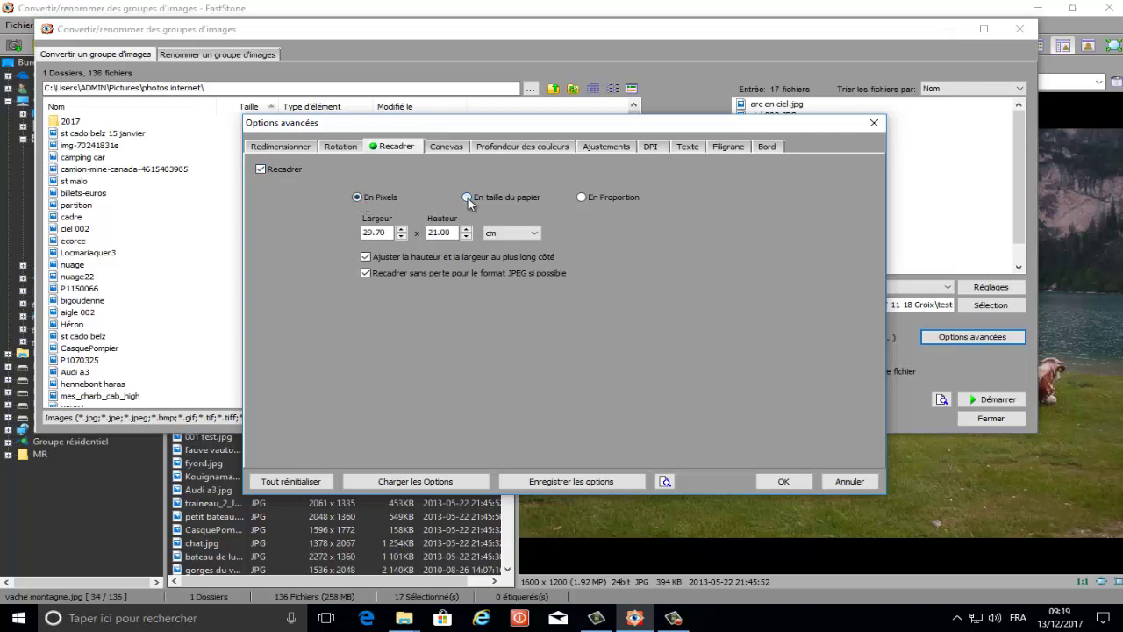
pyautogui.click(584, 199)
pyautogui.click(358, 198)
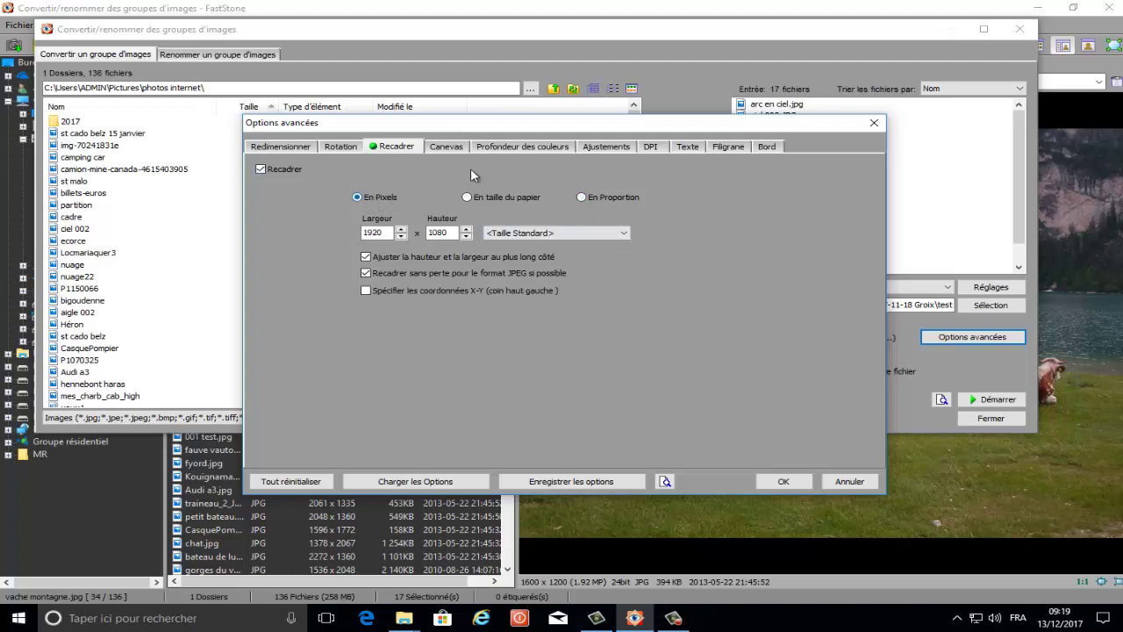
pyautogui.click(532, 235)
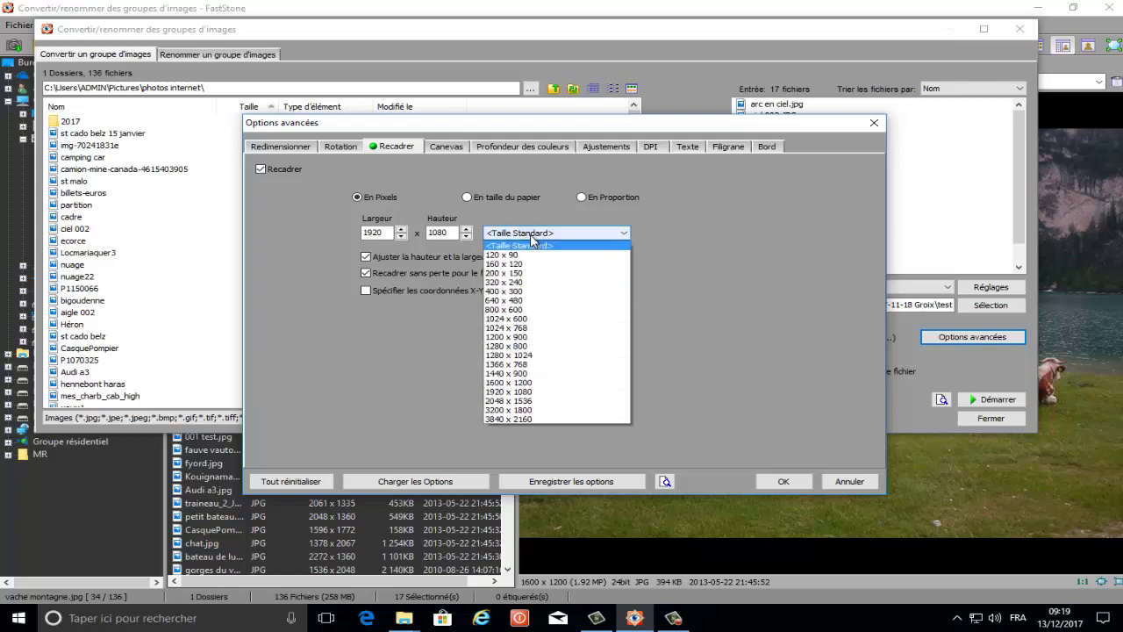
pyautogui.click(509, 392)
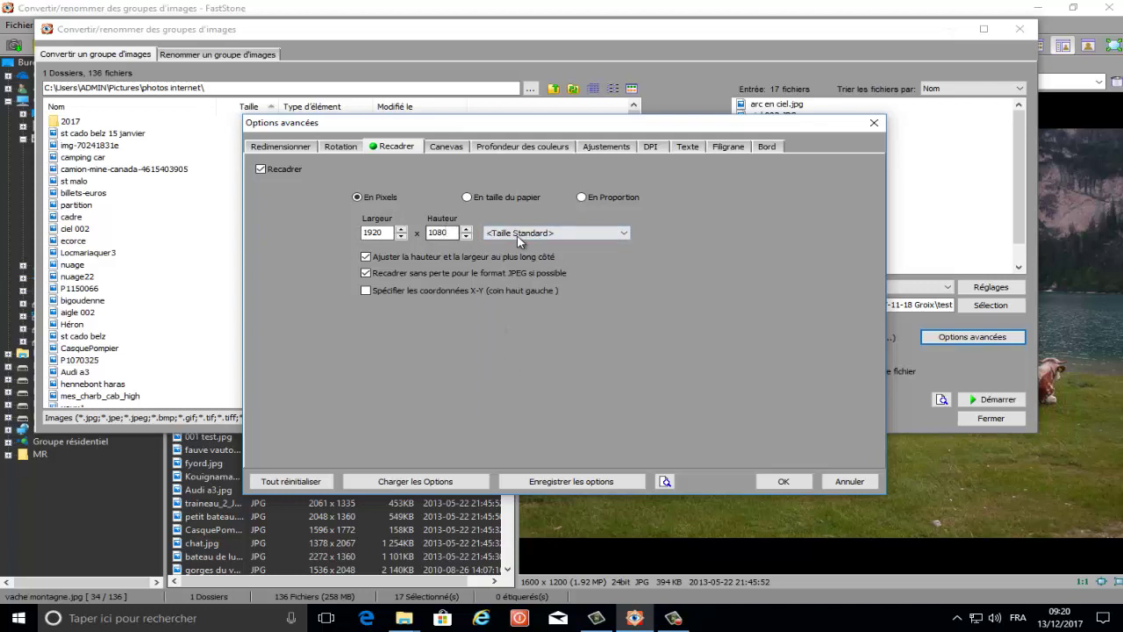
# Review the paper size and proportion crop settings and return to cropping in pixels.
pyautogui.click(469, 198)
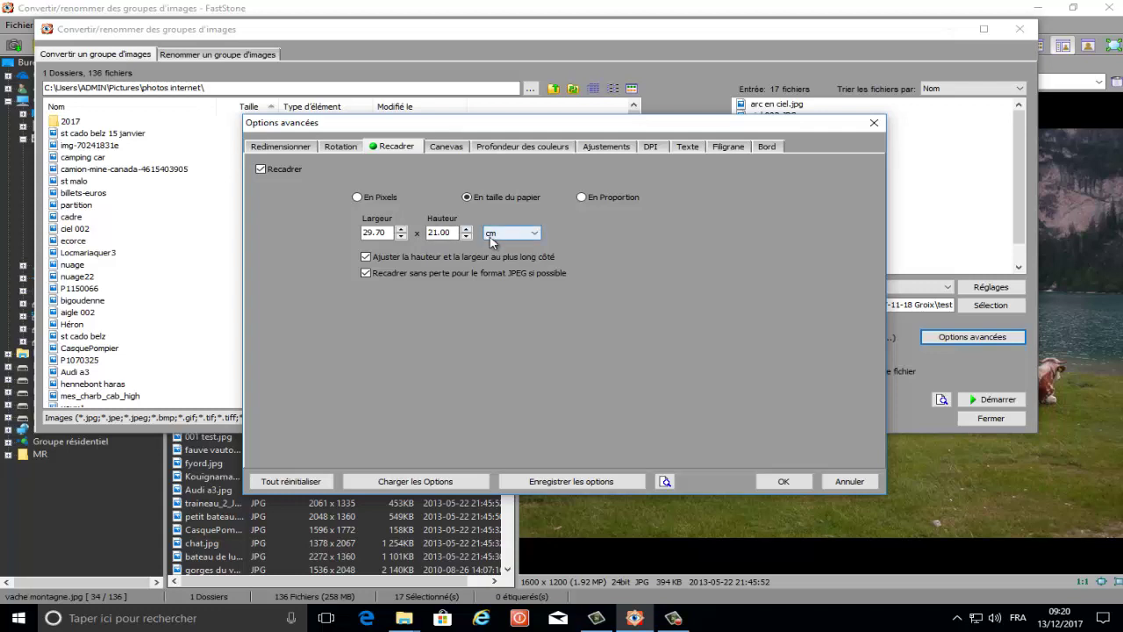
pyautogui.click(610, 198)
pyautogui.click(358, 197)
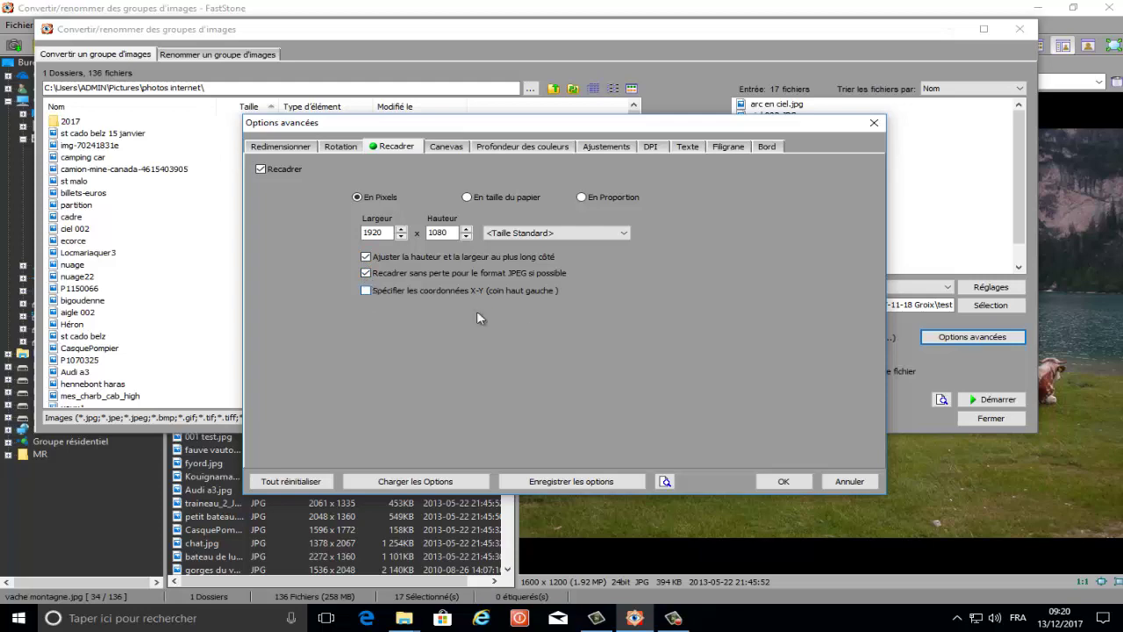
# Confirm the crop options, run the batch conversion on the selected photos, and close the finished conversion windows.
pyautogui.click(784, 483)
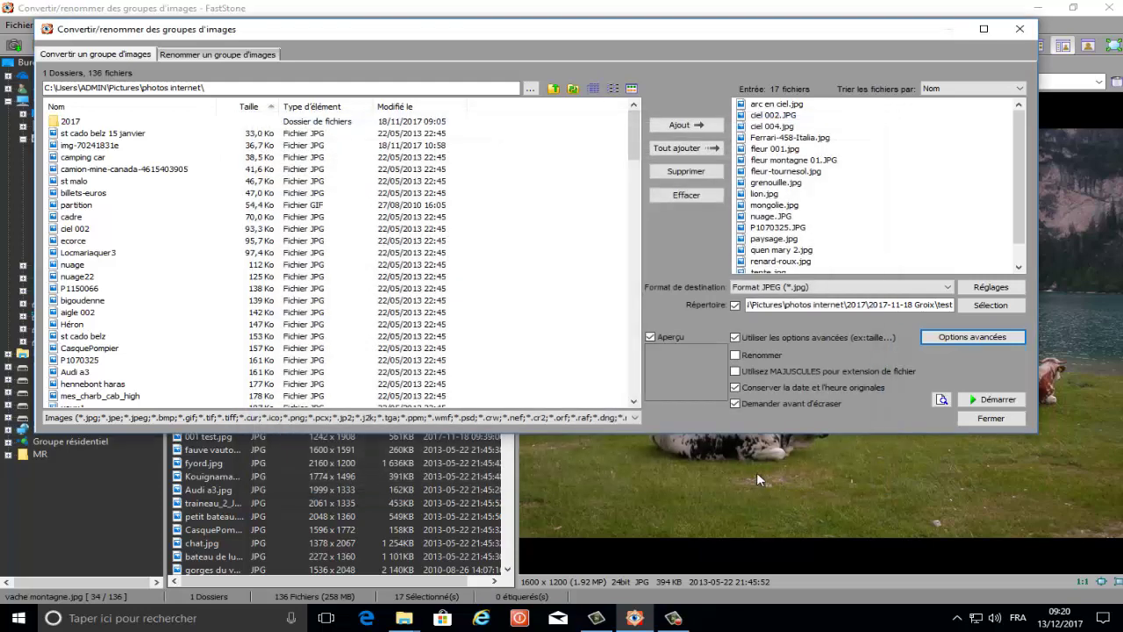
pyautogui.click(999, 400)
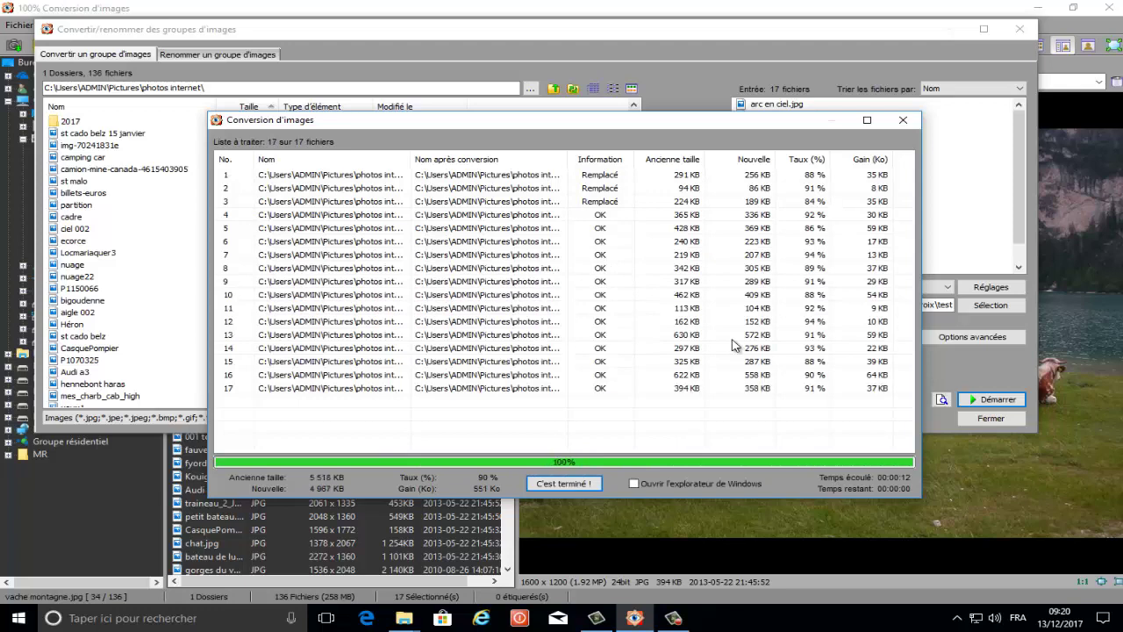
pyautogui.click(564, 483)
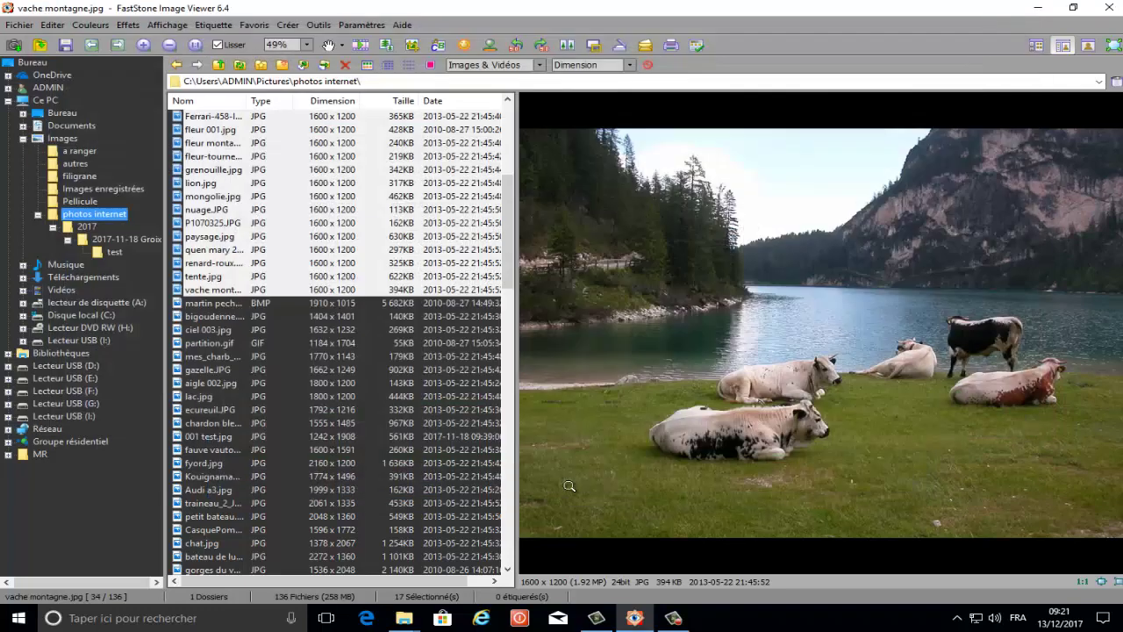
# Open the test folder and display its cropped photos as thumbnails to review them.
pyautogui.click(114, 253)
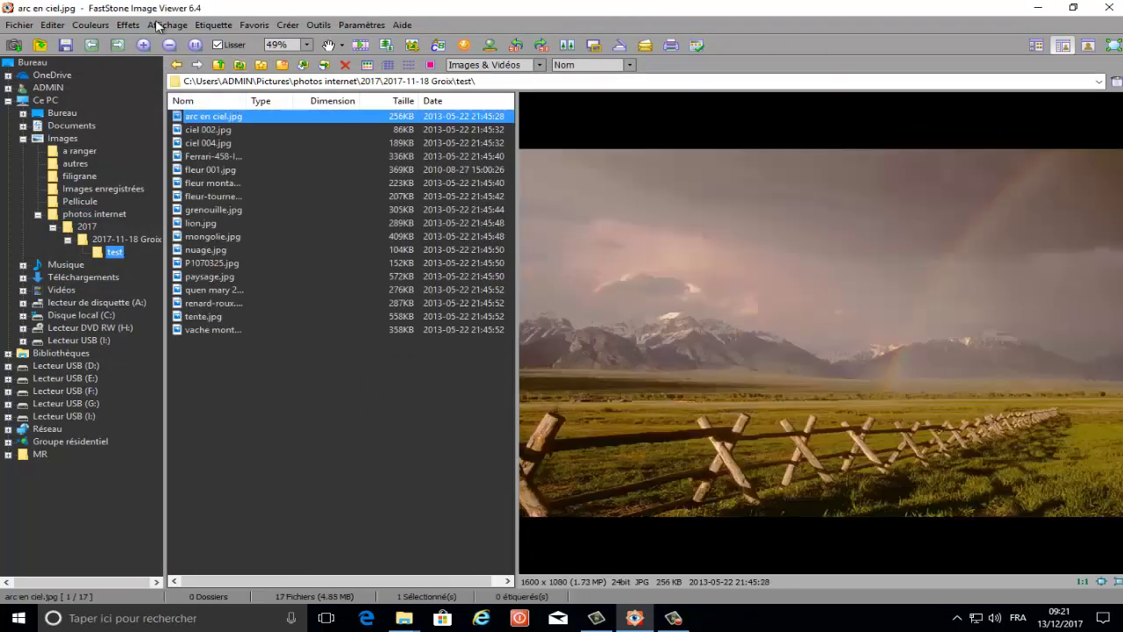
pyautogui.click(157, 25)
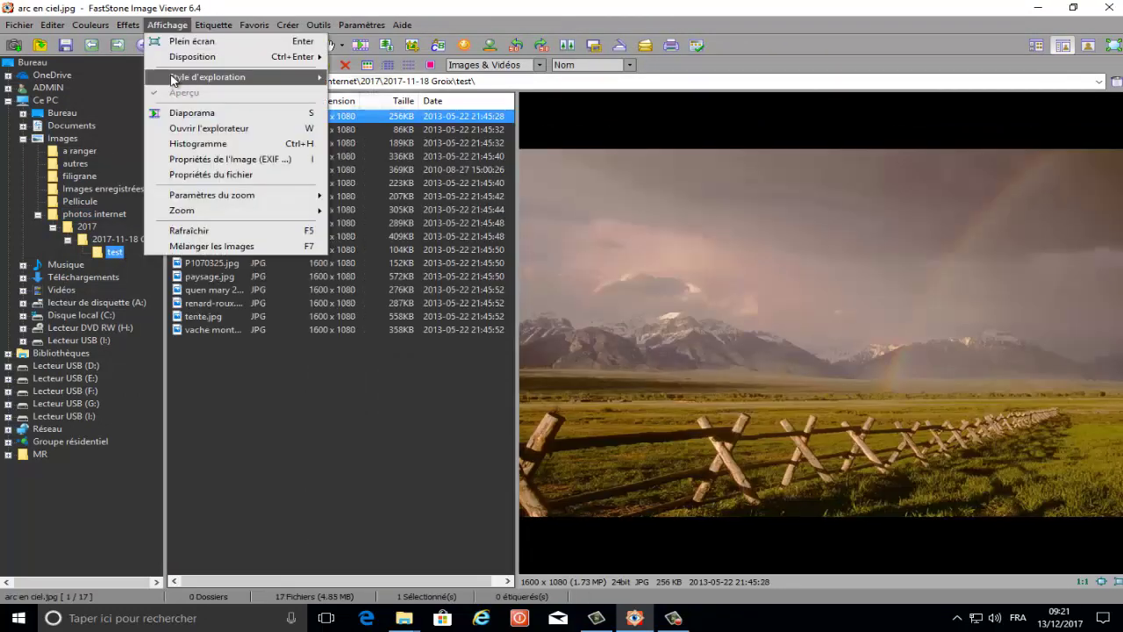
pyautogui.moveTo(294, 78)
pyautogui.click(370, 78)
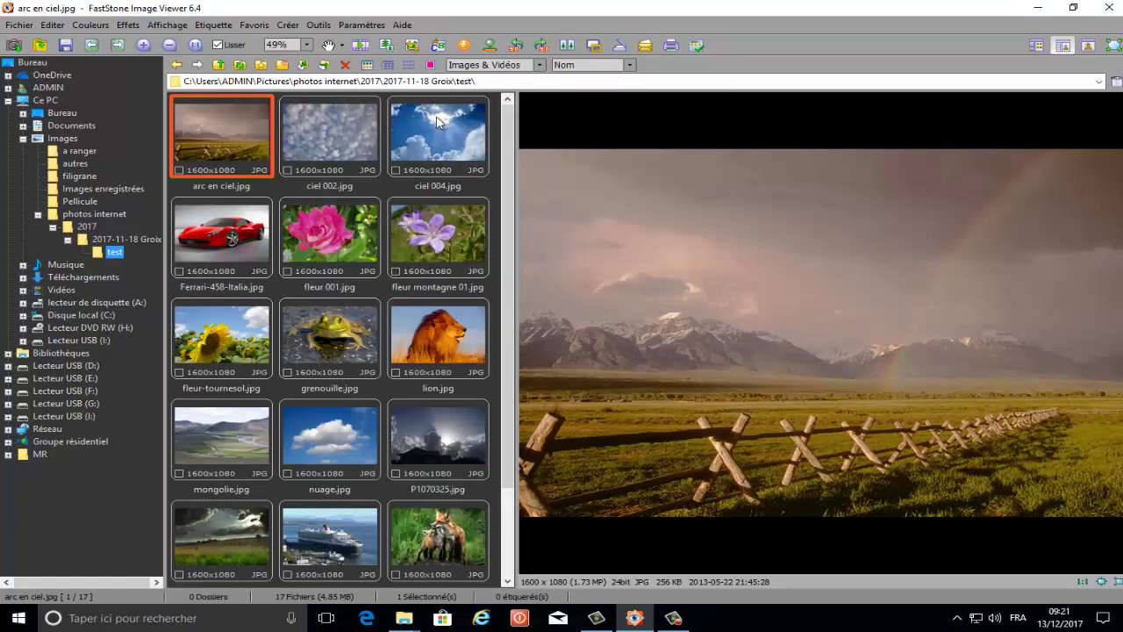
pyautogui.moveTo(508, 144)
pyautogui.mouseDown()
pyautogui.moveTo(517, 312)
pyautogui.moveTo(497, 139)
pyautogui.mouseUp()
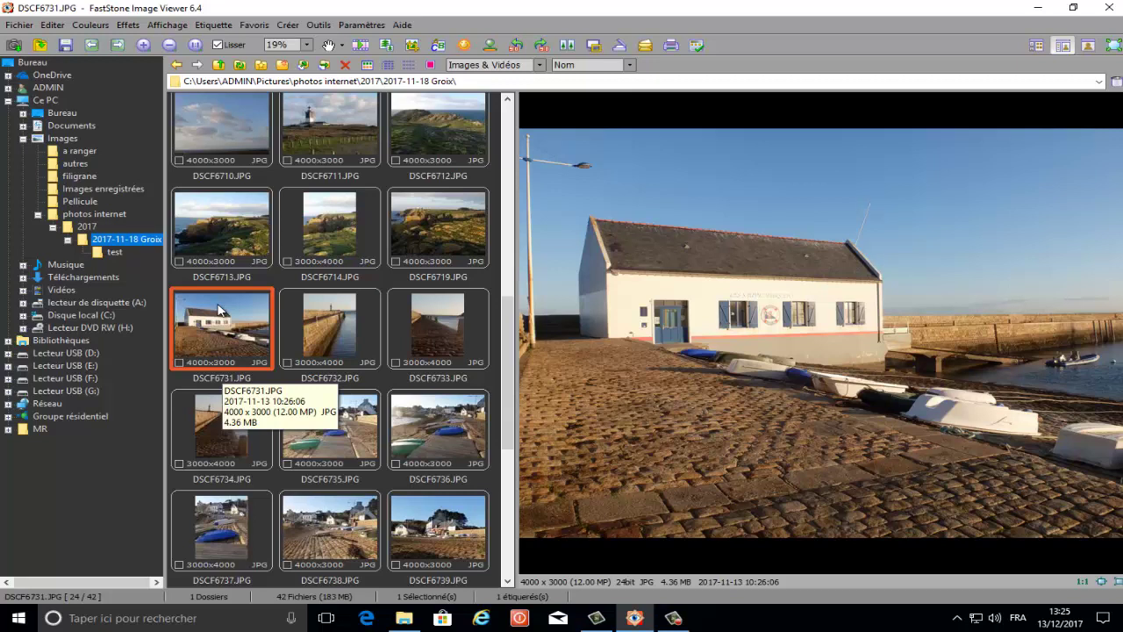
# Open the advanced conversion options for DSCF6731.JPG and set the canvas size in pixels to the standard 3200 x 1800.
pyautogui.click(317, 27)
pyautogui.click(353, 43)
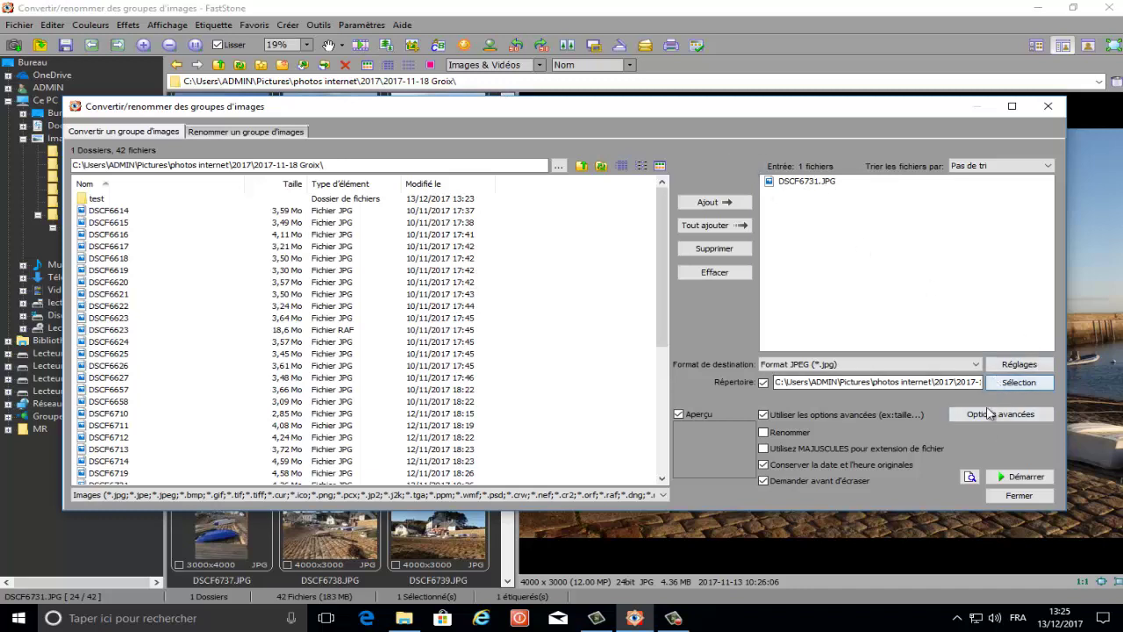
pyautogui.click(991, 416)
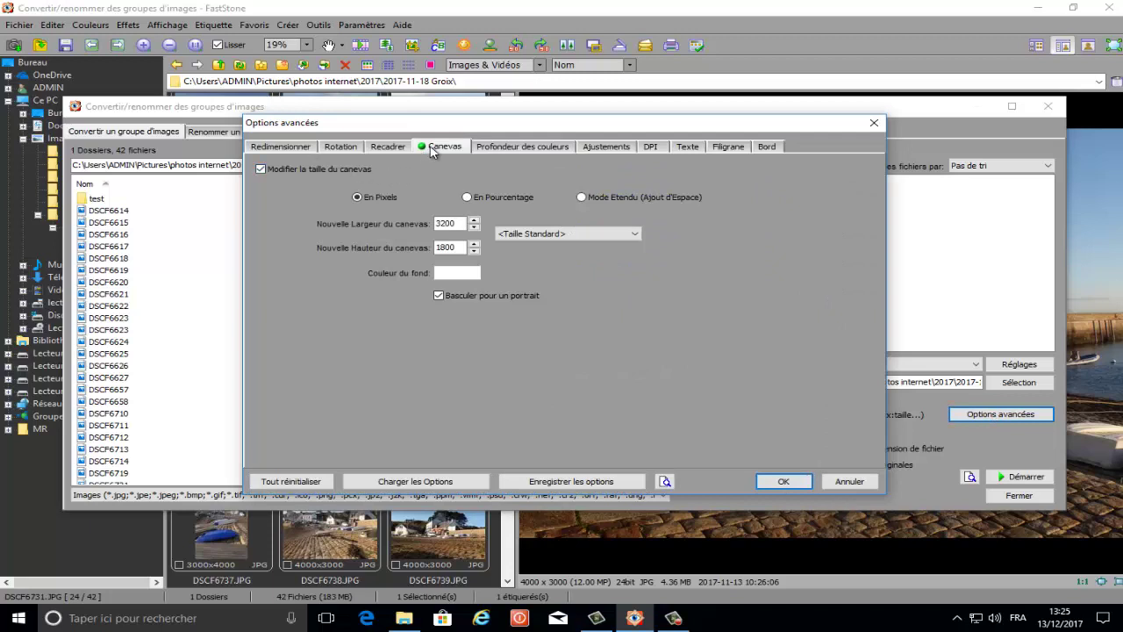
pyautogui.click(261, 170)
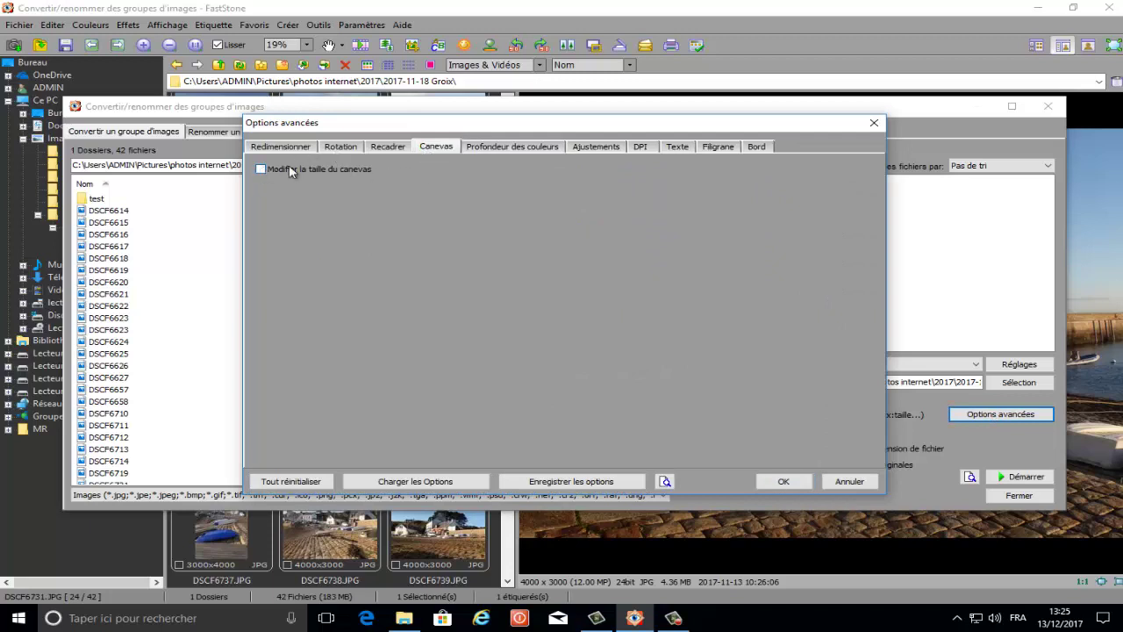
pyautogui.click(260, 170)
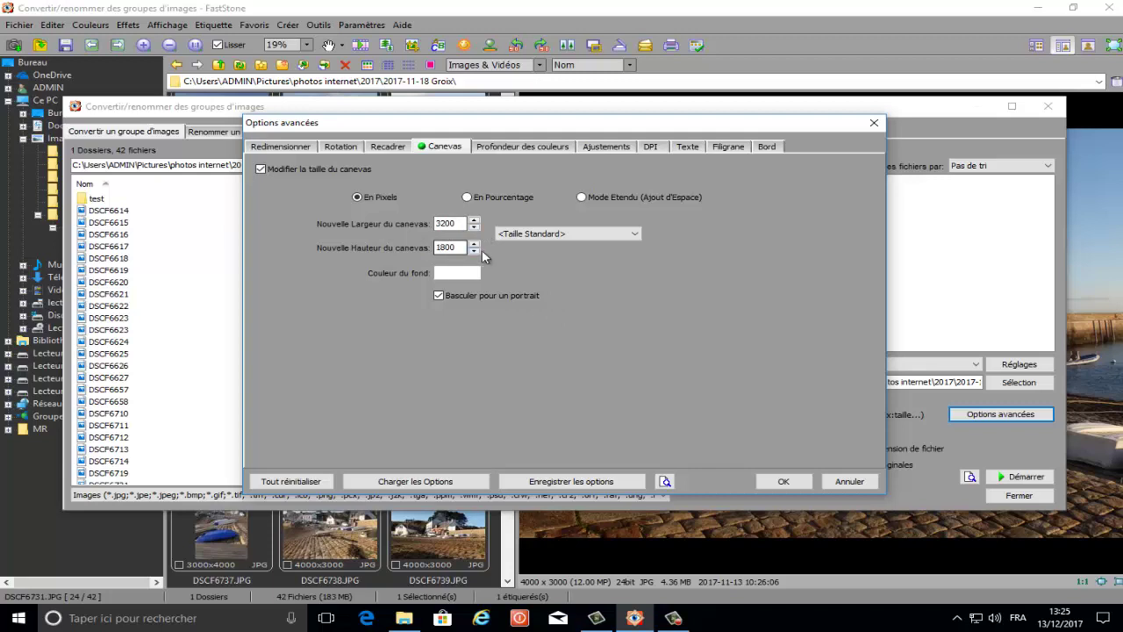
pyautogui.click(561, 233)
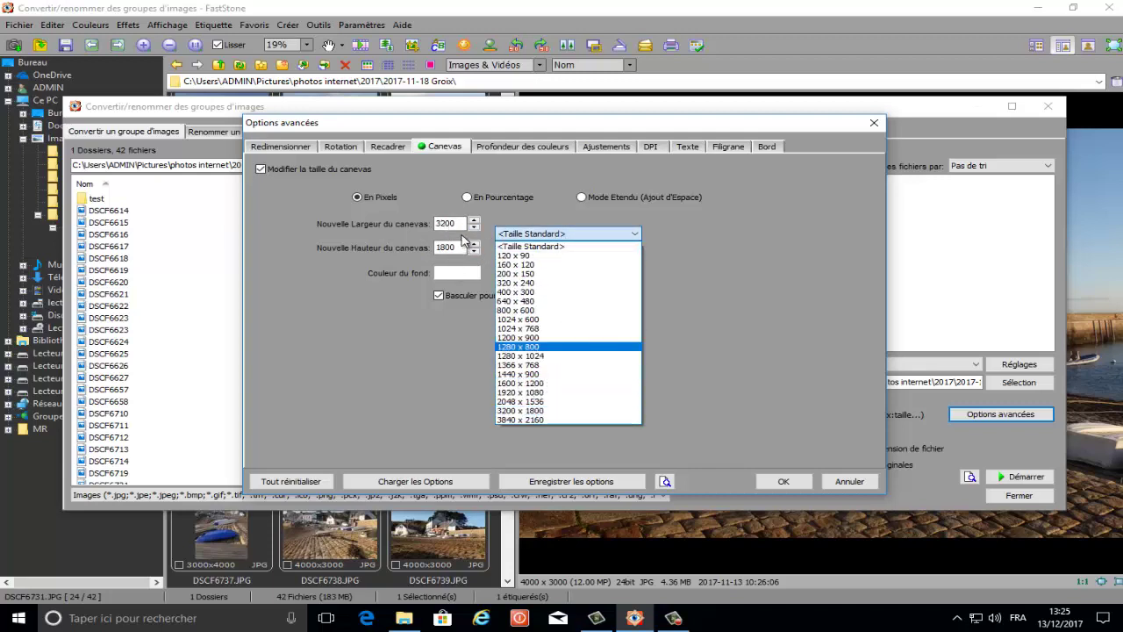
pyautogui.click(537, 412)
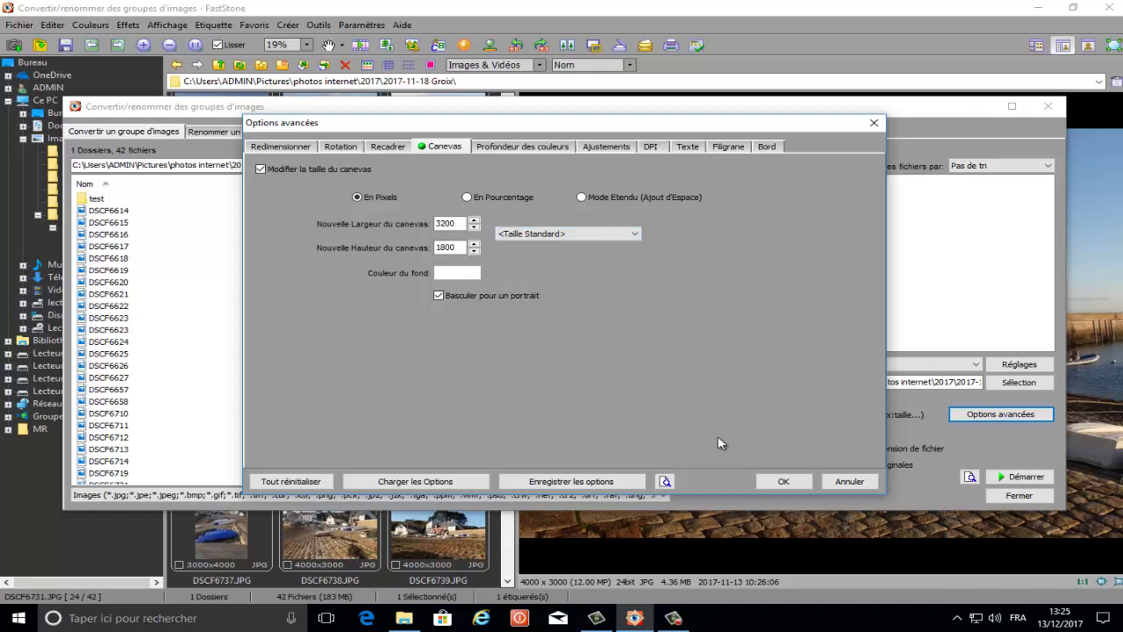
pyautogui.click(784, 481)
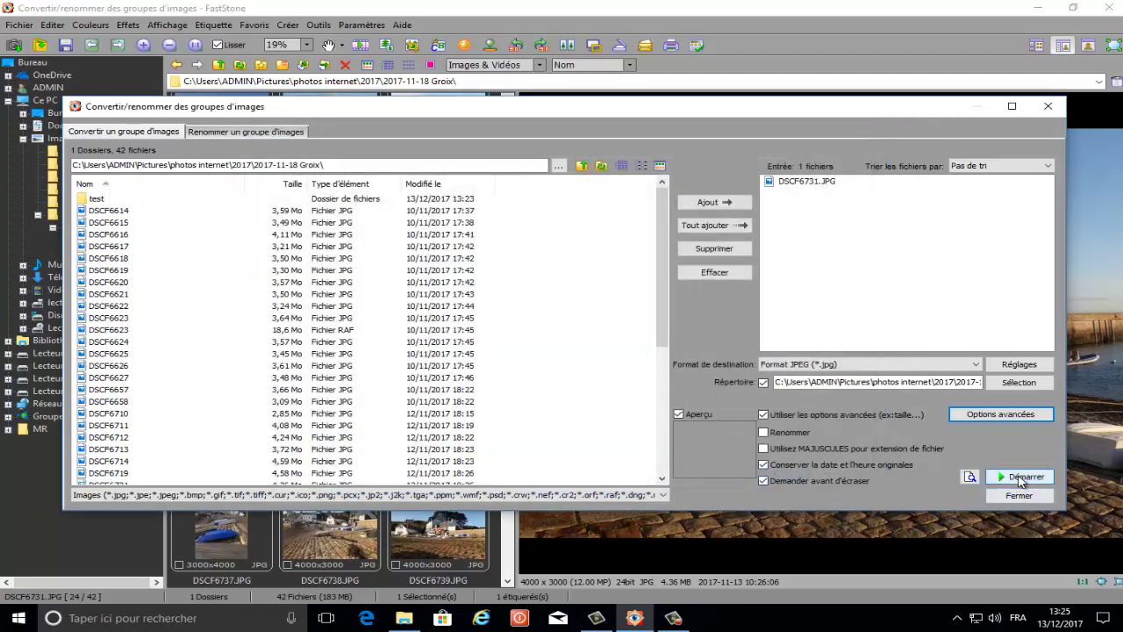
# Run the conversion, close its report, and compare the converted DSCF6731.jpg with DSCF6731_2.JPG in the test folder.
pyautogui.click(1021, 479)
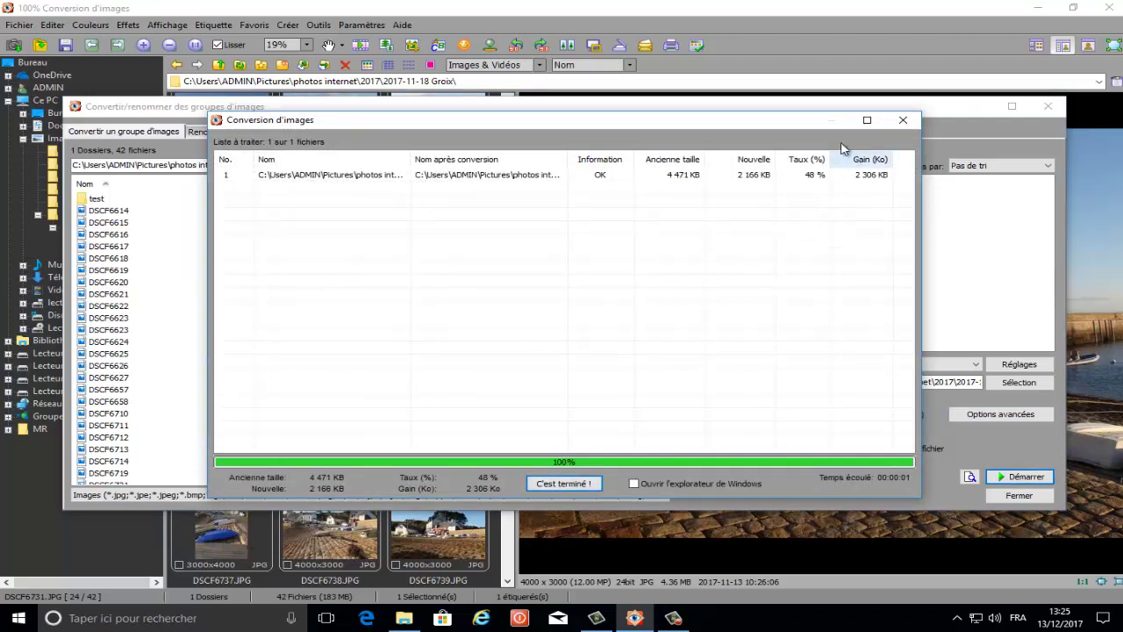
pyautogui.click(564, 483)
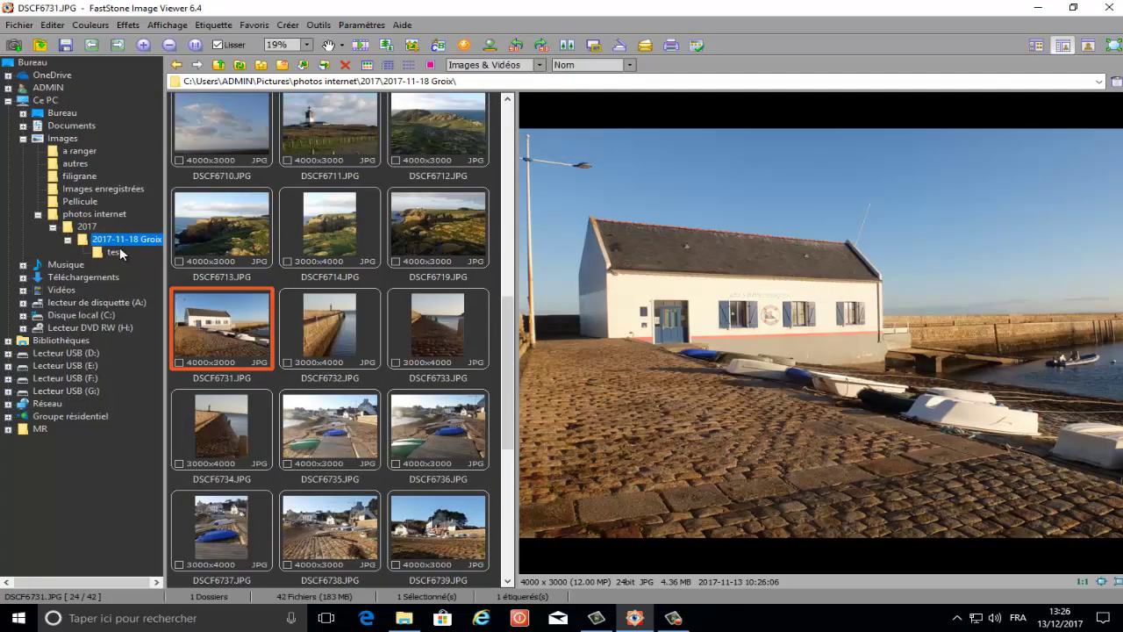
pyautogui.click(118, 252)
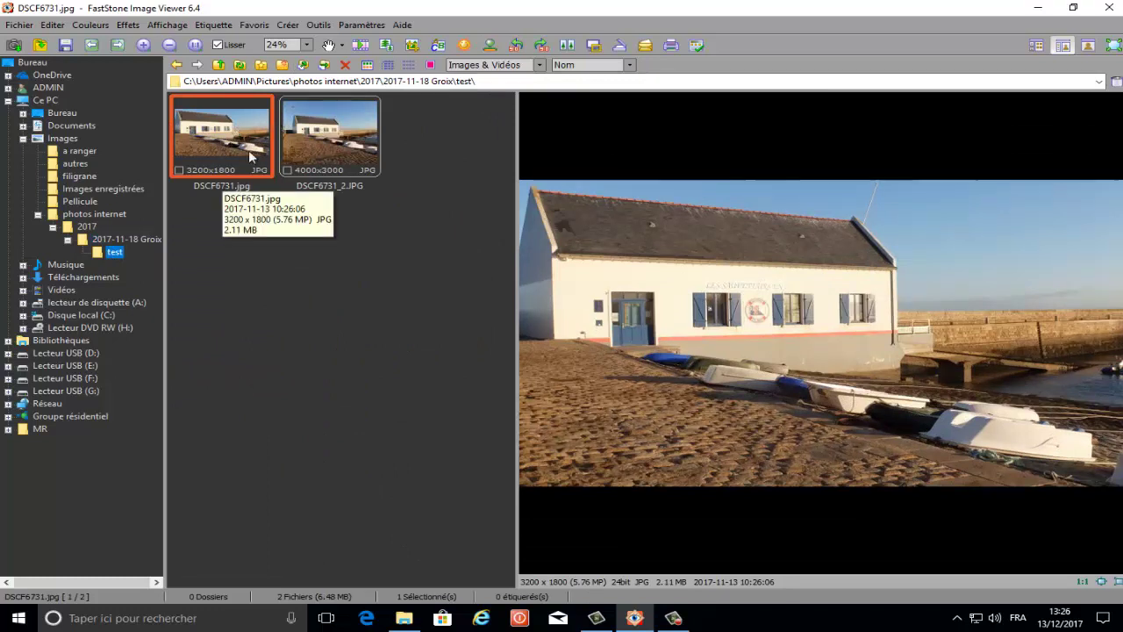
pyautogui.click(328, 141)
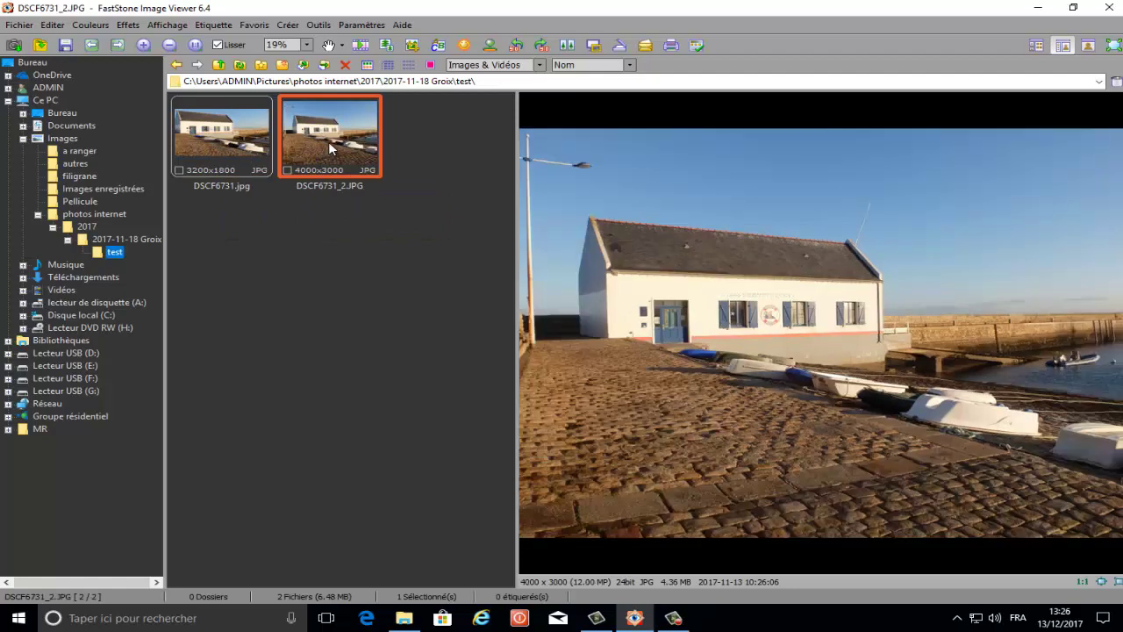
pyautogui.click(206, 134)
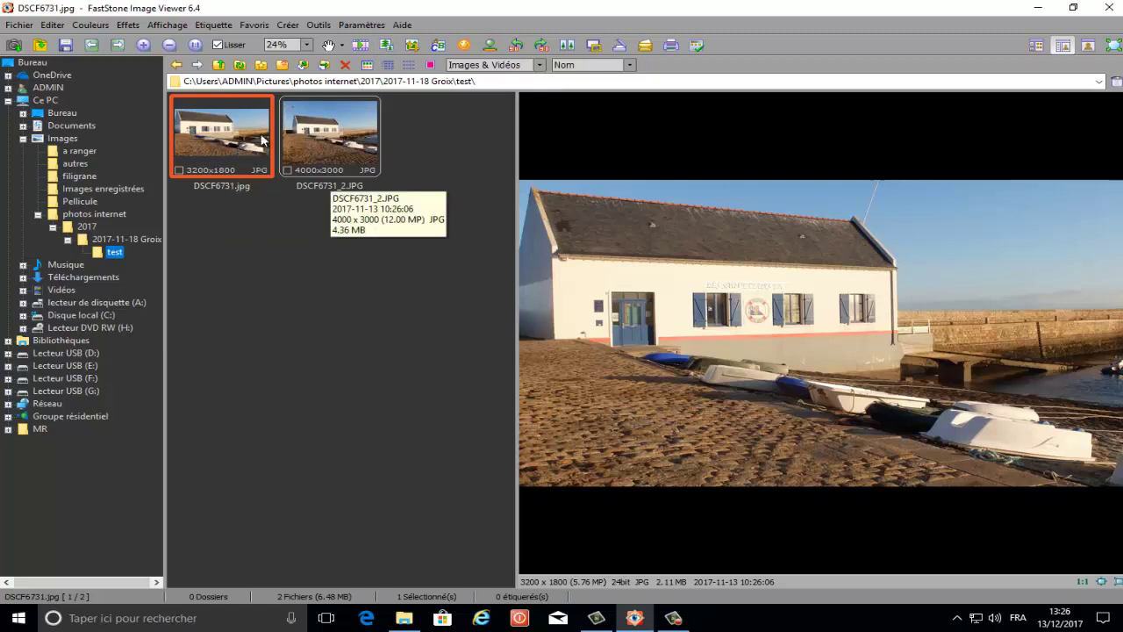
# Delete the 3200 x 1800 DSCF6731.jpg from the test folder and return to the 2017-11-18 Groix folder.
pyautogui.rightClick(230, 140)
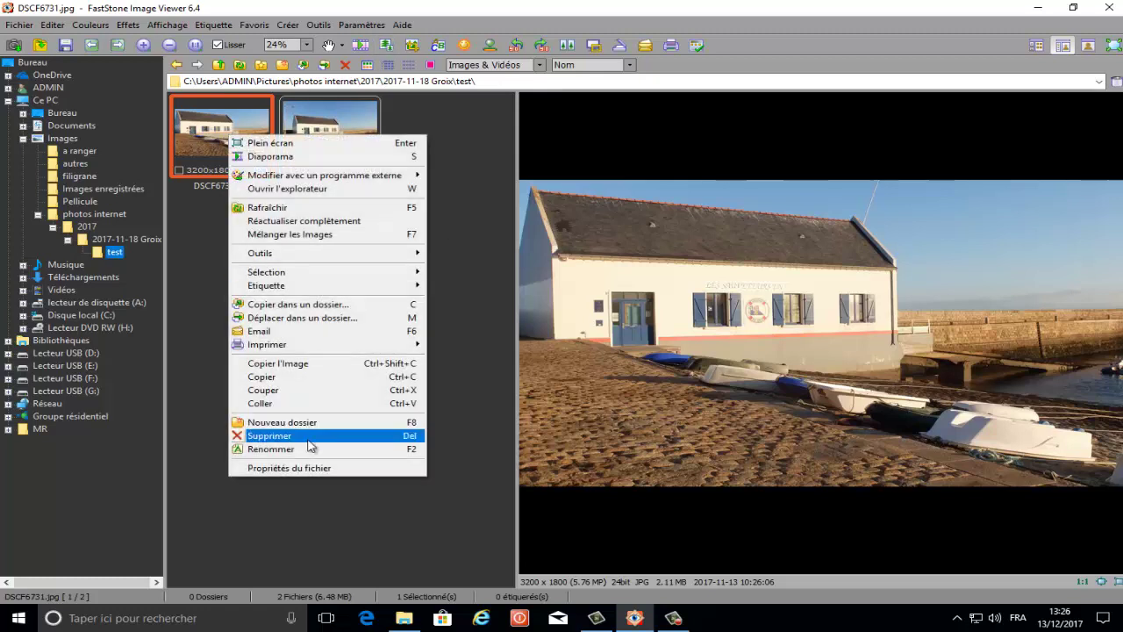
pyautogui.click(281, 436)
pyautogui.click(604, 330)
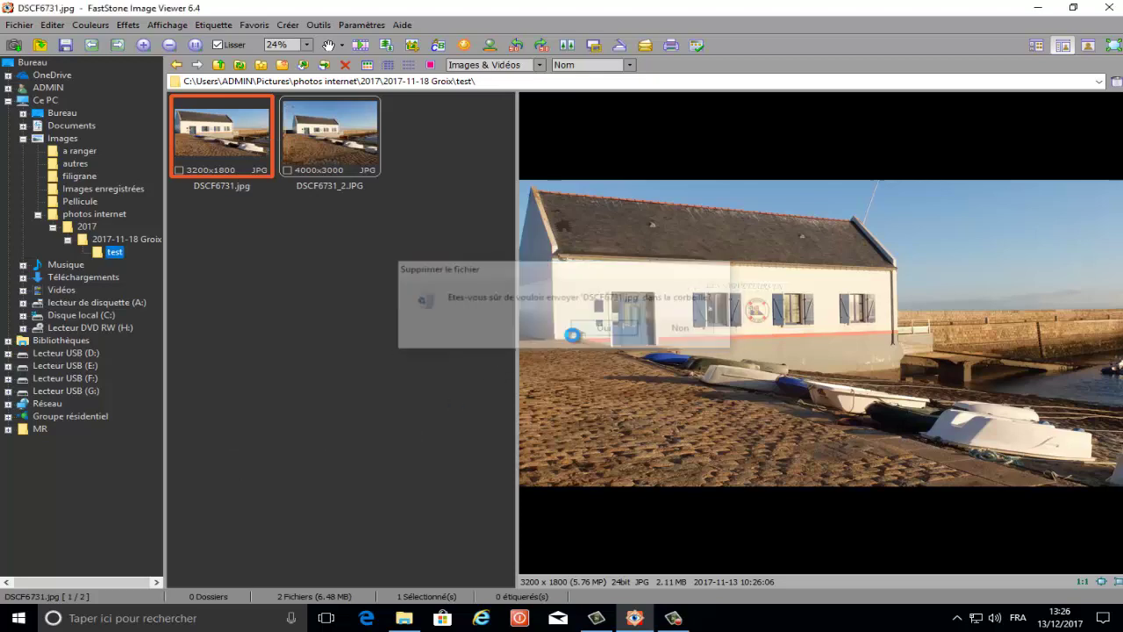
pyautogui.click(104, 235)
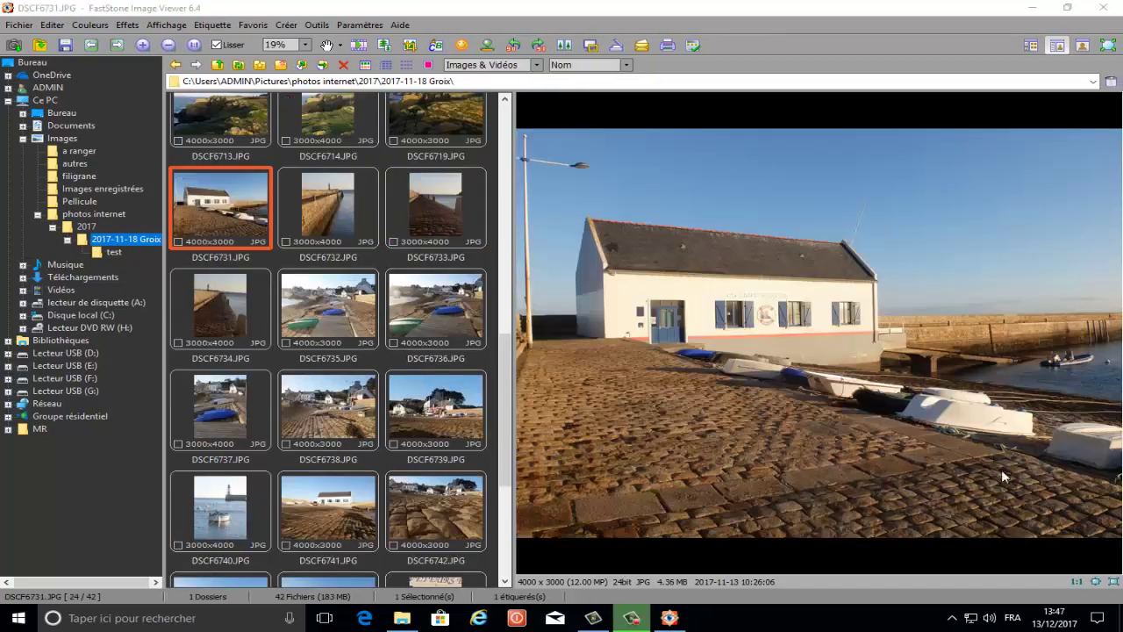
# Reopen the advanced conversion options for DSCF6731.JPG and set the canvas in percentage mode to 120% width and 120% height.
pyautogui.click(314, 27)
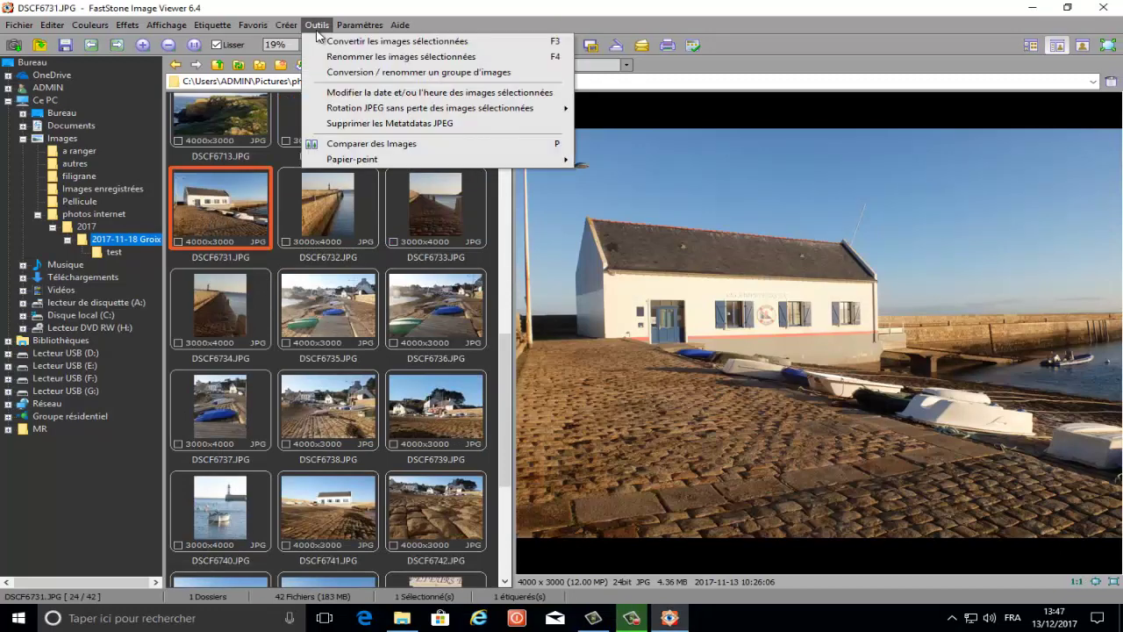
pyautogui.click(360, 72)
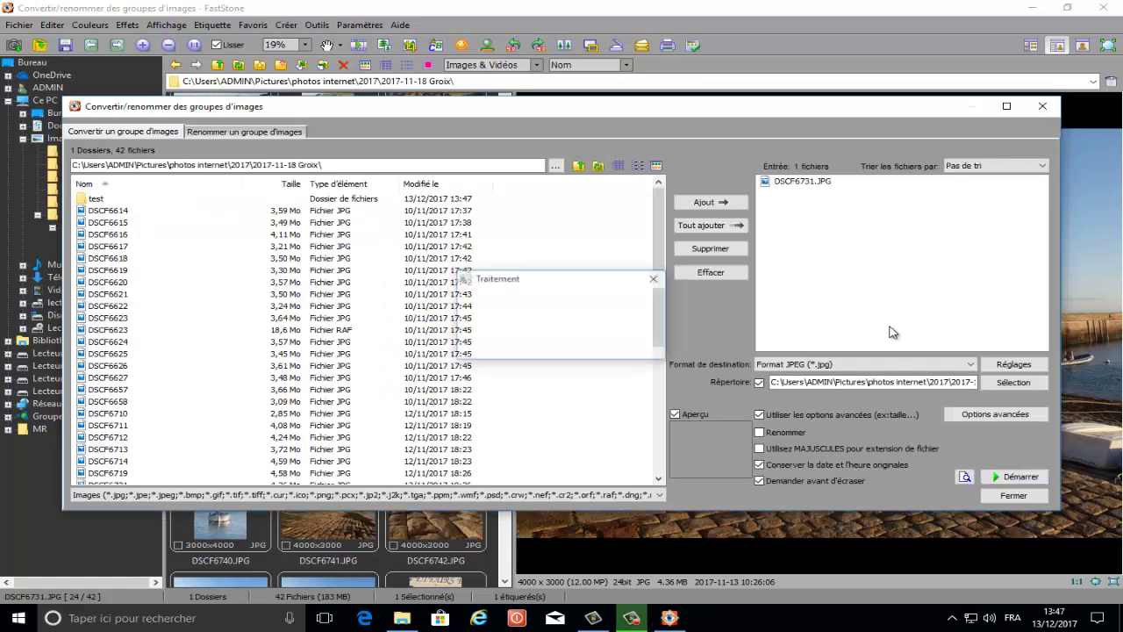
pyautogui.click(995, 414)
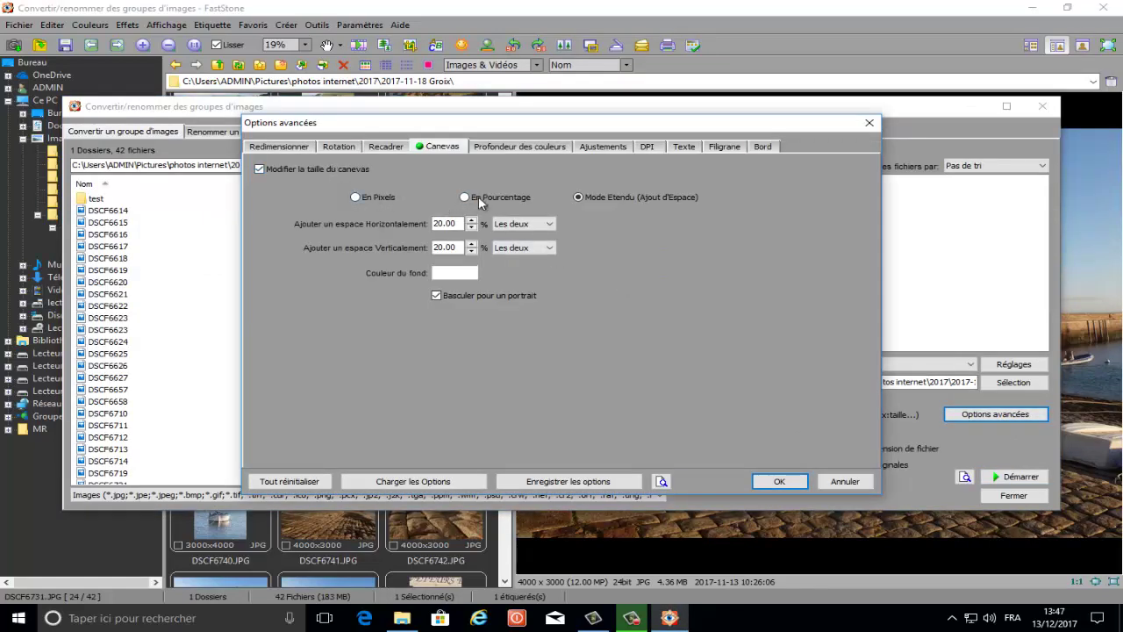
pyautogui.click(466, 197)
pyautogui.click(458, 223)
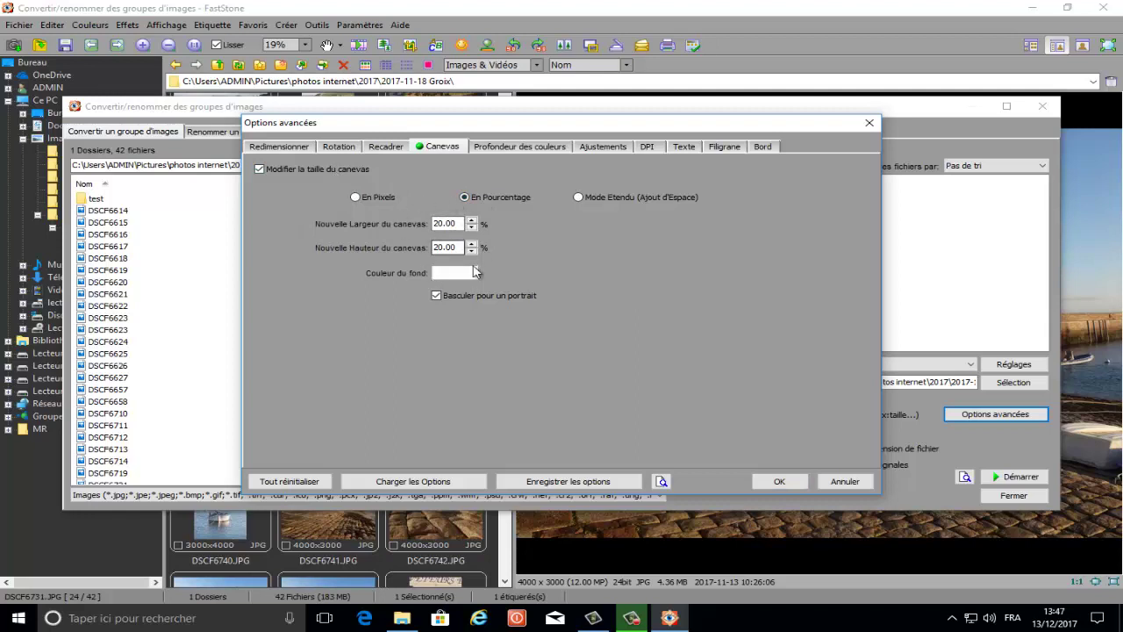
pyautogui.doubleClick(444, 223)
pyautogui.write('120')
pyautogui.doubleClick(461, 247)
pyautogui.write('12')
pyautogui.click(779, 484)
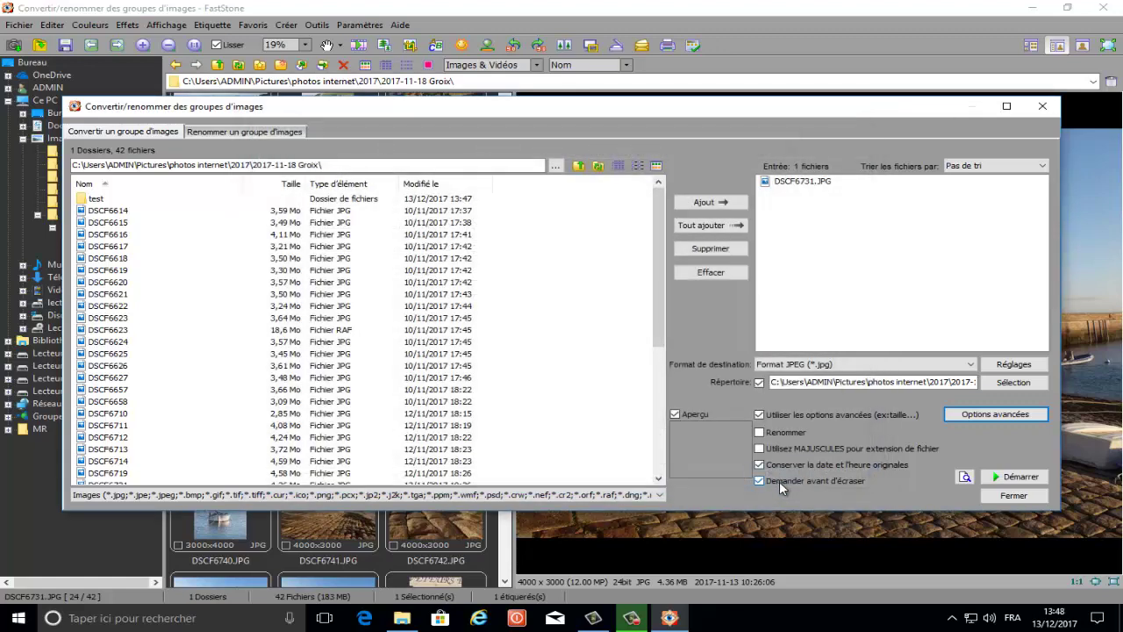
# Run the percentage canvas conversion, close its report, and view the resulting photo in the test folder.
pyautogui.click(1015, 479)
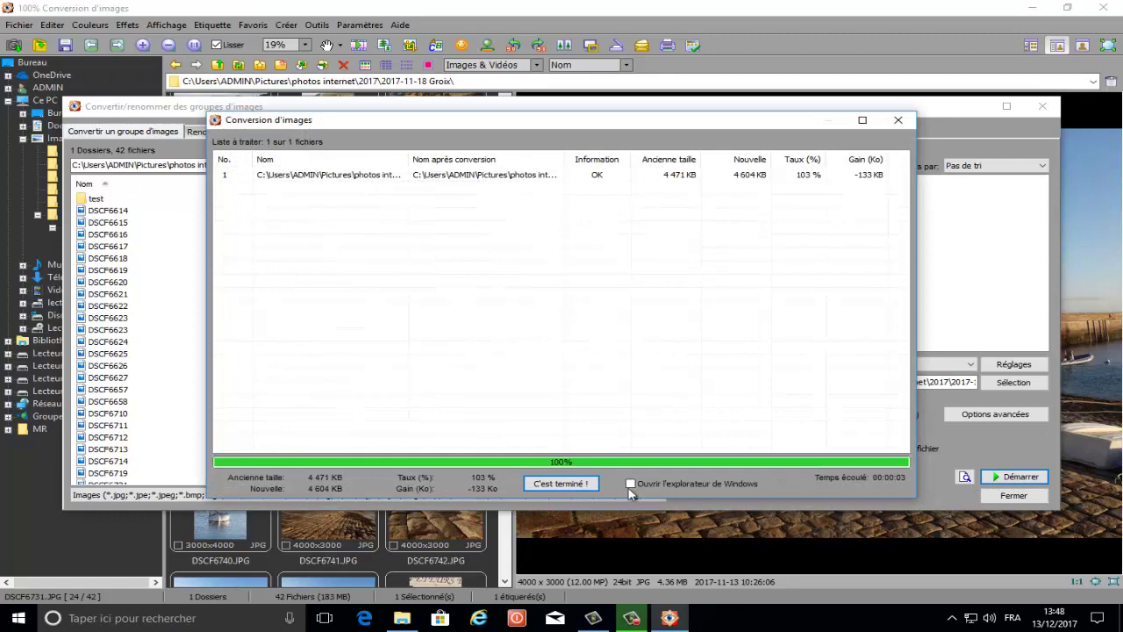
pyautogui.click(560, 484)
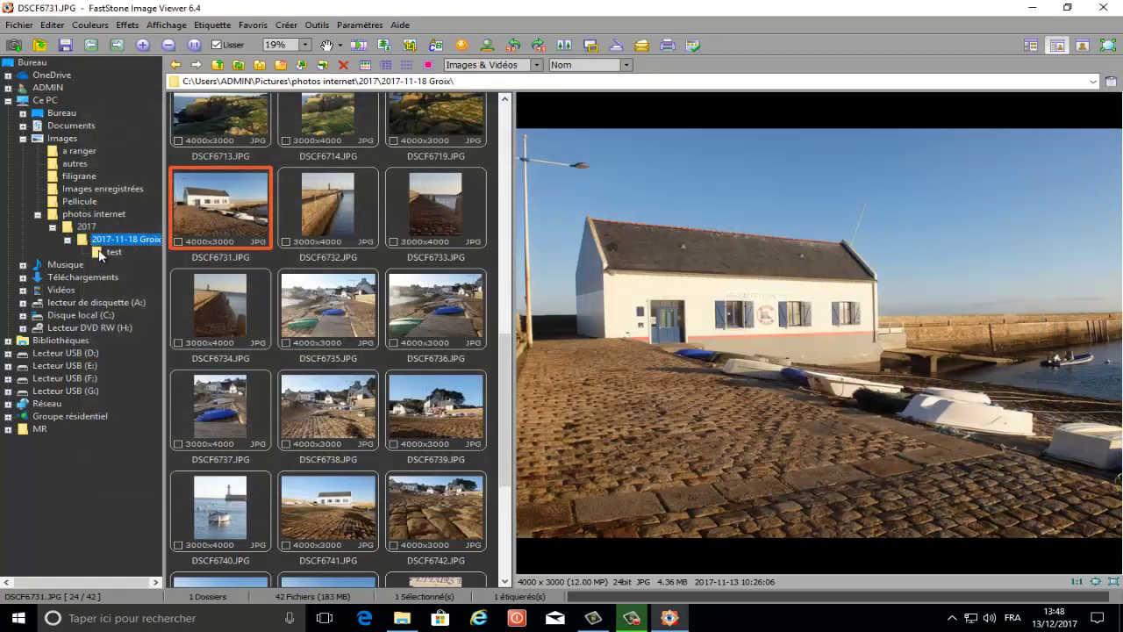
pyautogui.click(114, 252)
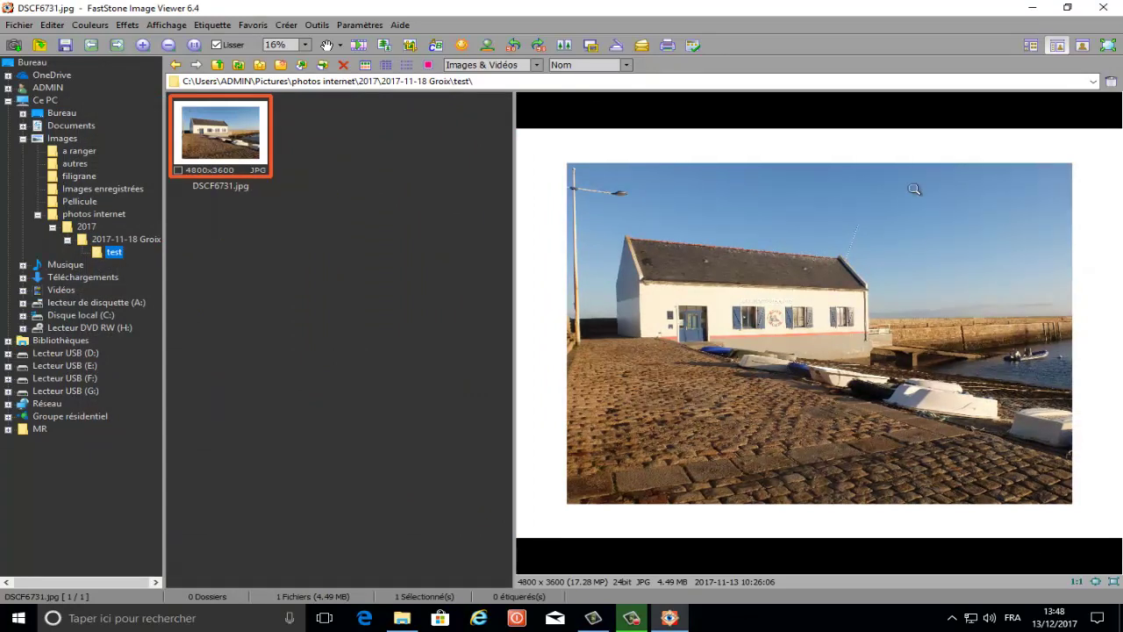
# Delete the white-bordered DSCF6731.jpg from the test folder and go back to the 2017-11-18 Groix folder.
pyautogui.rightClick(227, 135)
pyautogui.click(361, 436)
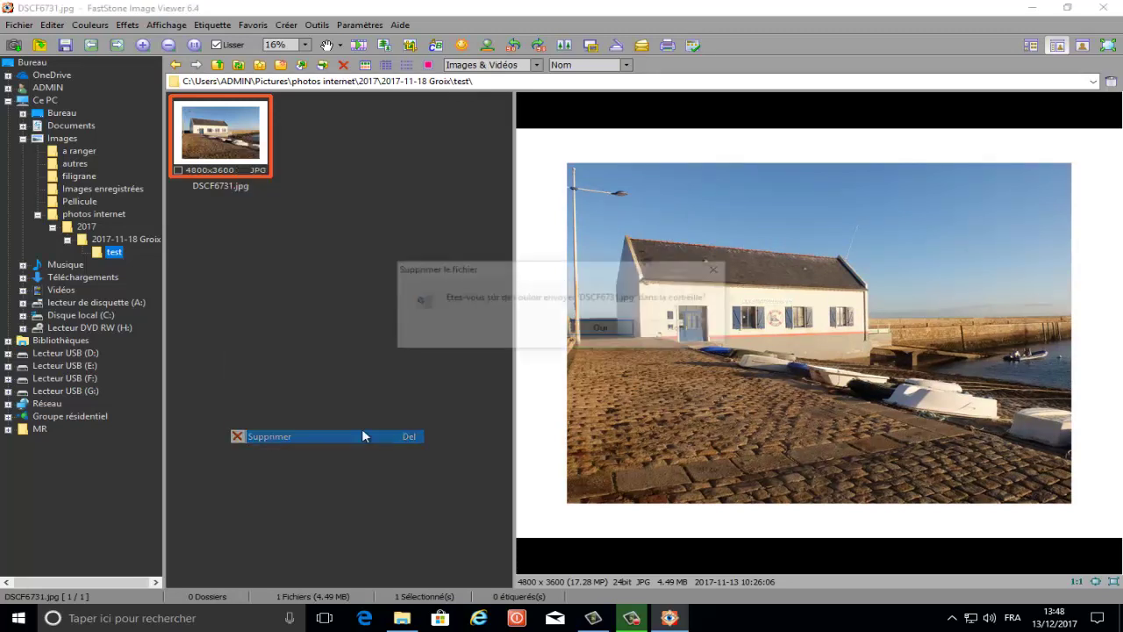
pyautogui.click(617, 335)
pyautogui.click(107, 240)
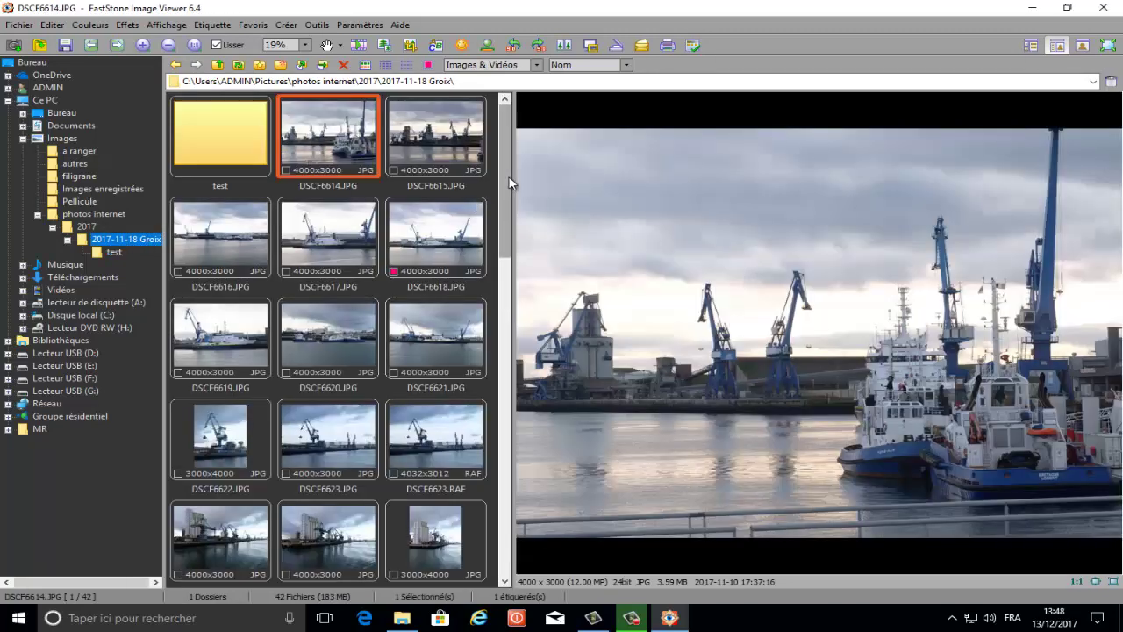
# Select DSCF6731.JPG, open its advanced conversion options, and set the canvas to extended mode with 20% space added horizontally and vertically.
pyautogui.moveTo(507, 181); pyautogui.dragTo(541, 438)
pyautogui.click(237, 215)
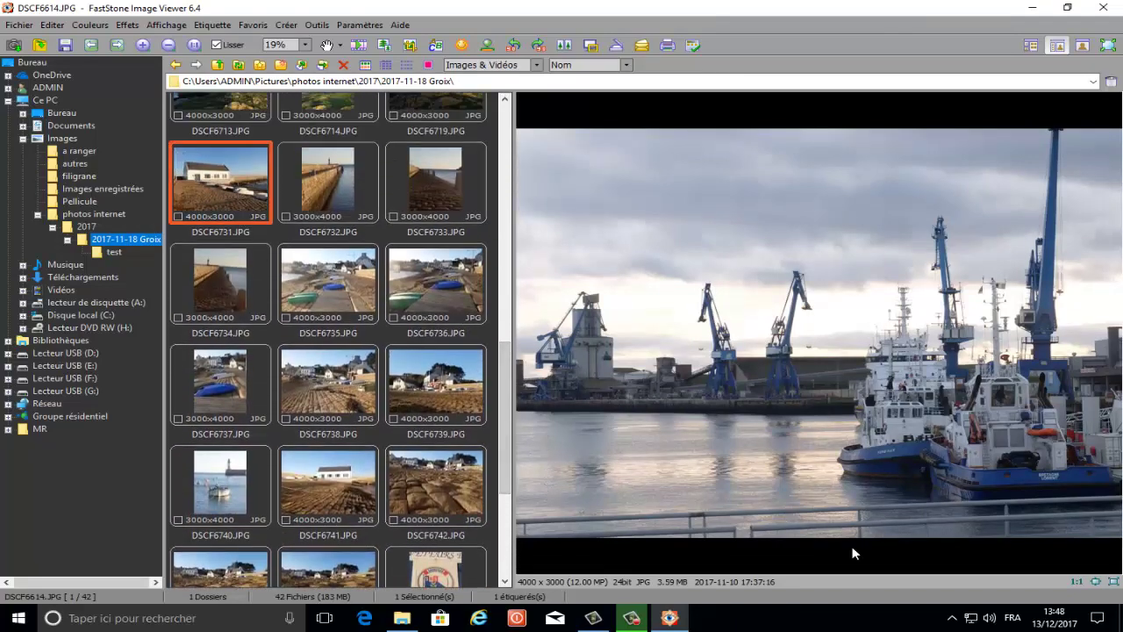
pyautogui.click(317, 24)
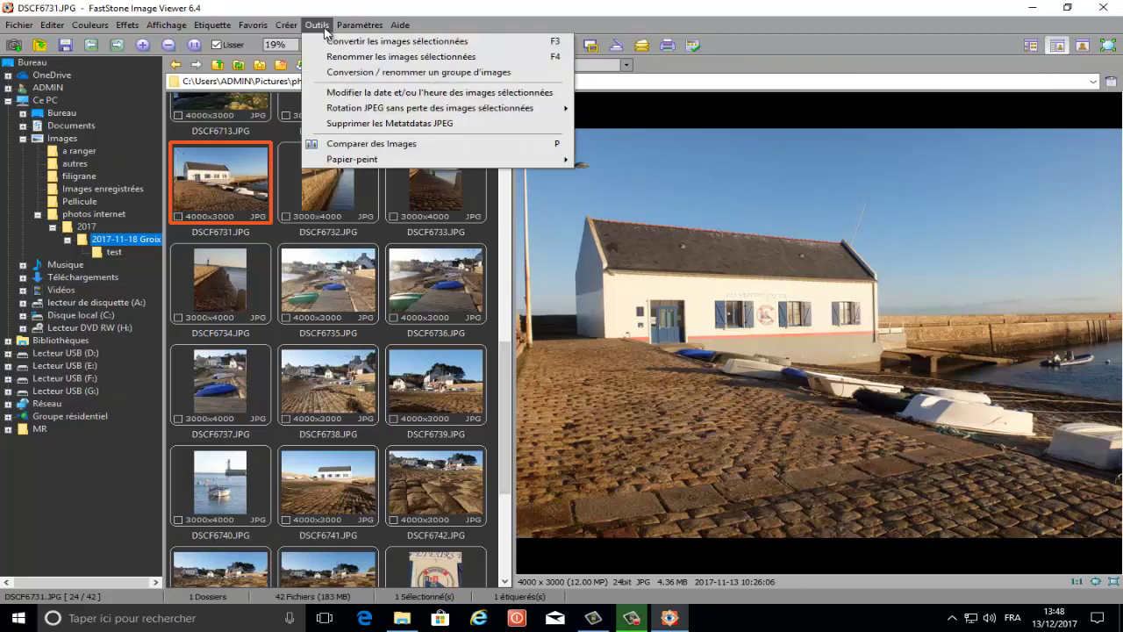
pyautogui.click(377, 40)
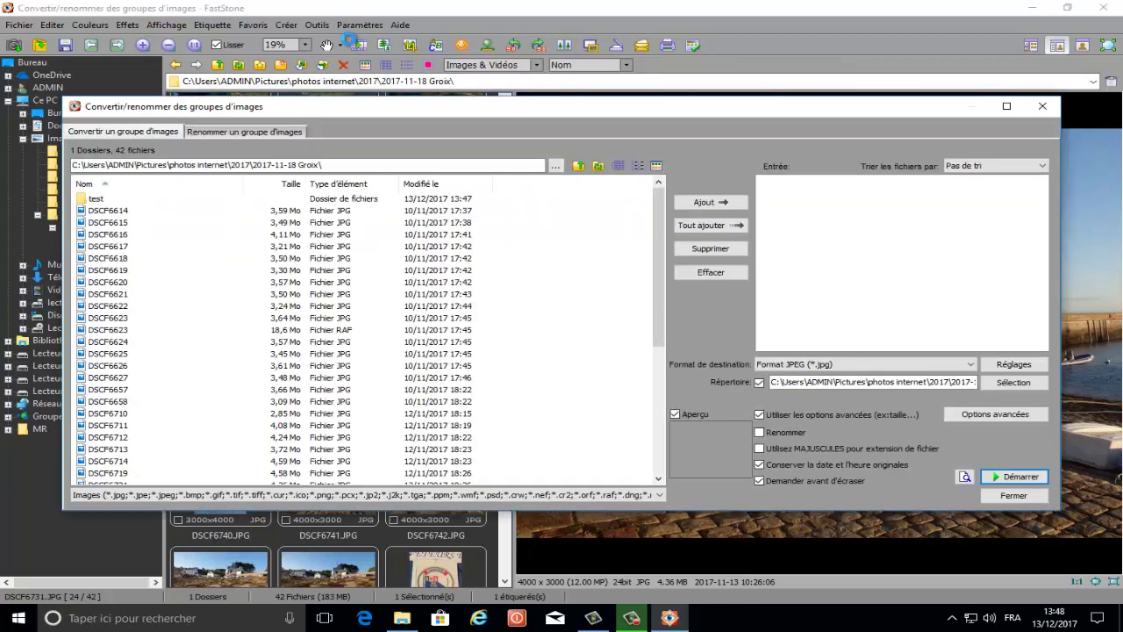
pyautogui.click(990, 415)
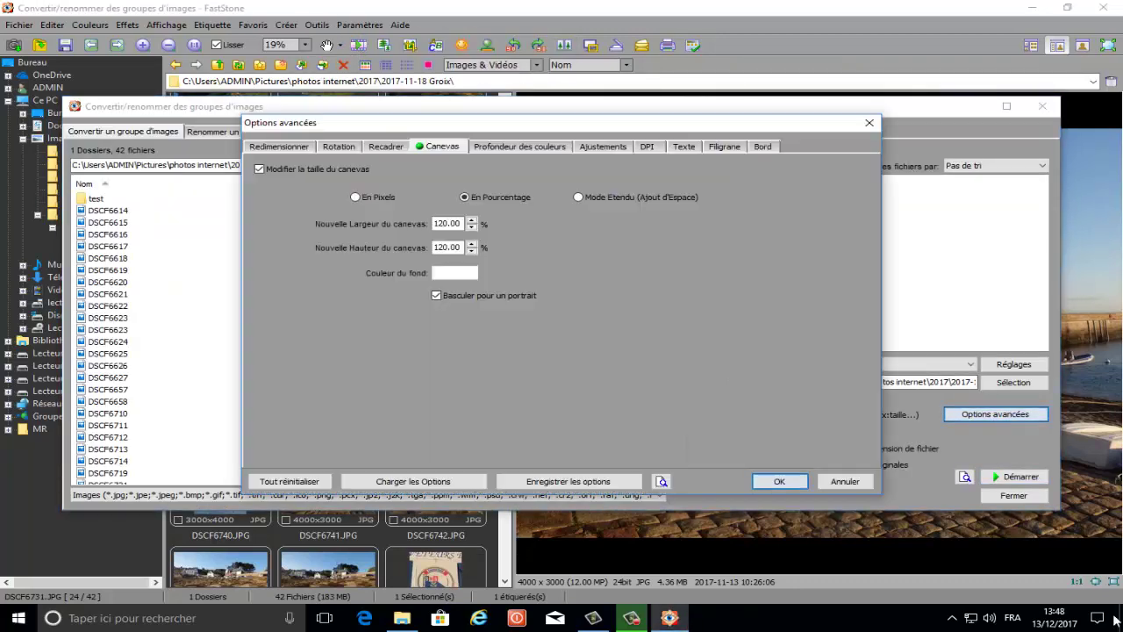
pyautogui.click(579, 198)
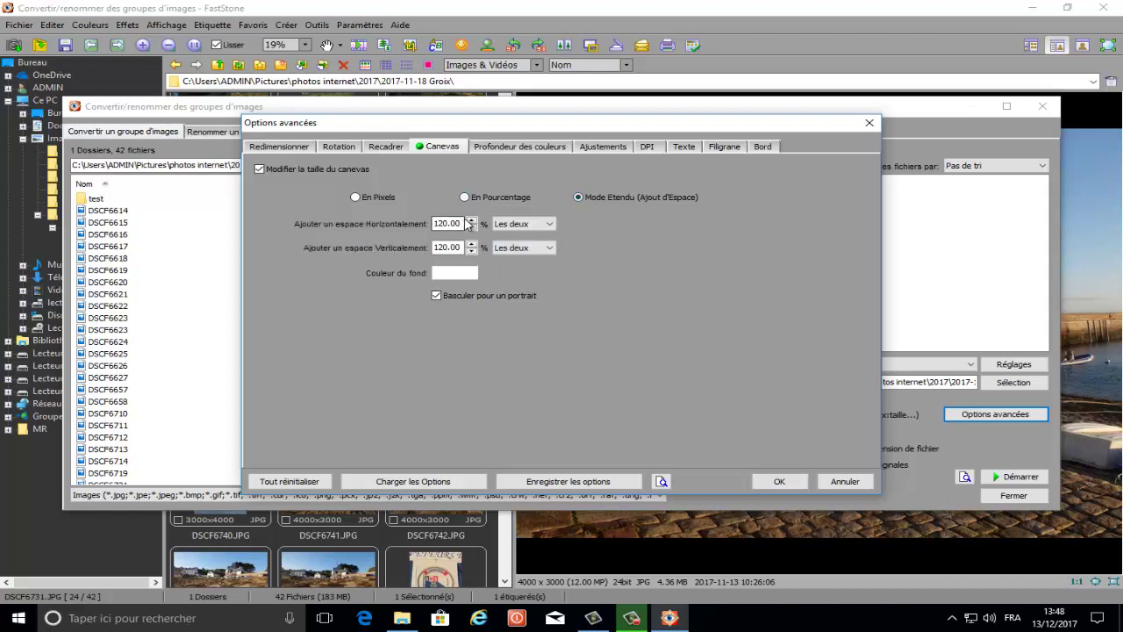
pyautogui.moveTo(433, 223); pyautogui.dragTo(473, 223)
pyautogui.write('20')
pyautogui.doubleClick(461, 248)
pyautogui.write('20')
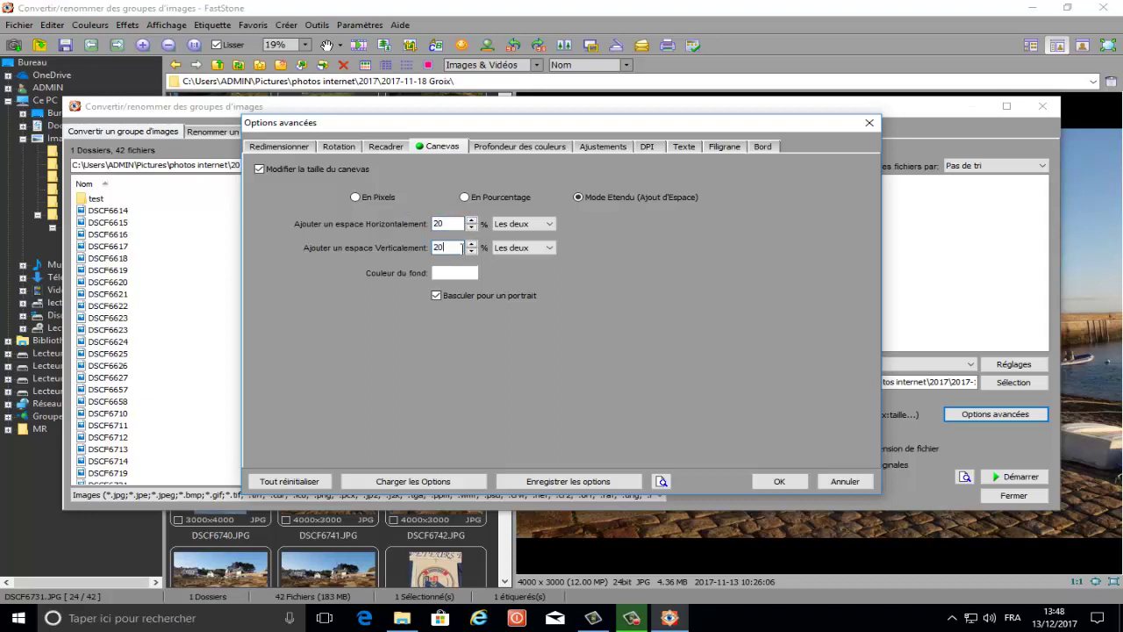
# Confirm the extended canvas settings, run the conversion, close its report, and open the test folder to view the result.
pyautogui.click(779, 482)
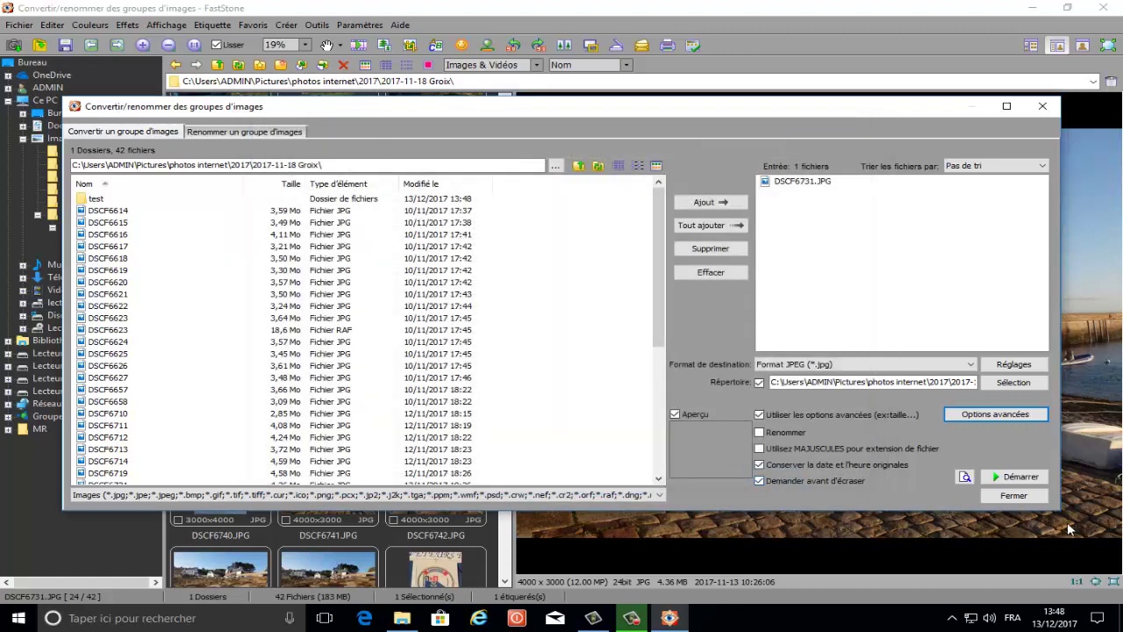
pyautogui.click(1030, 486)
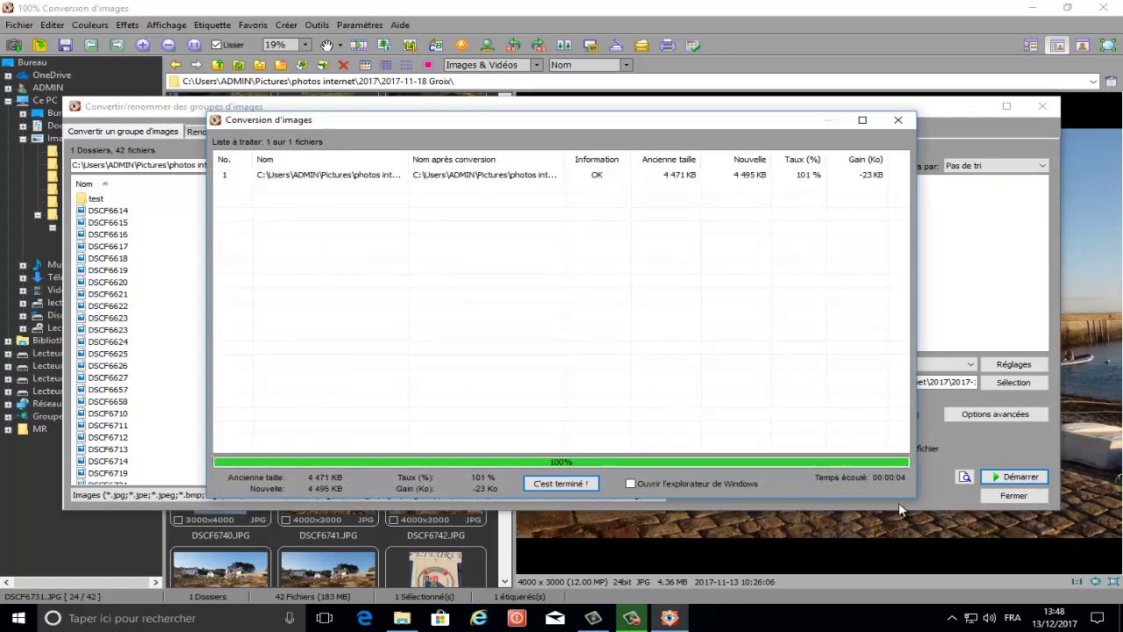
pyautogui.click(560, 484)
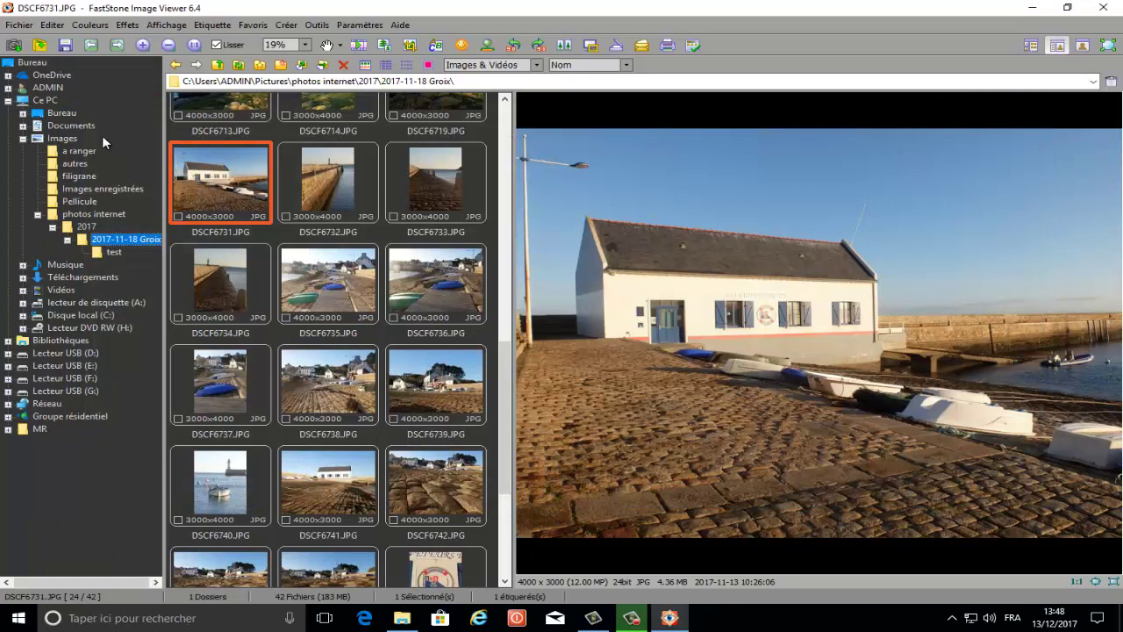
pyautogui.click(107, 252)
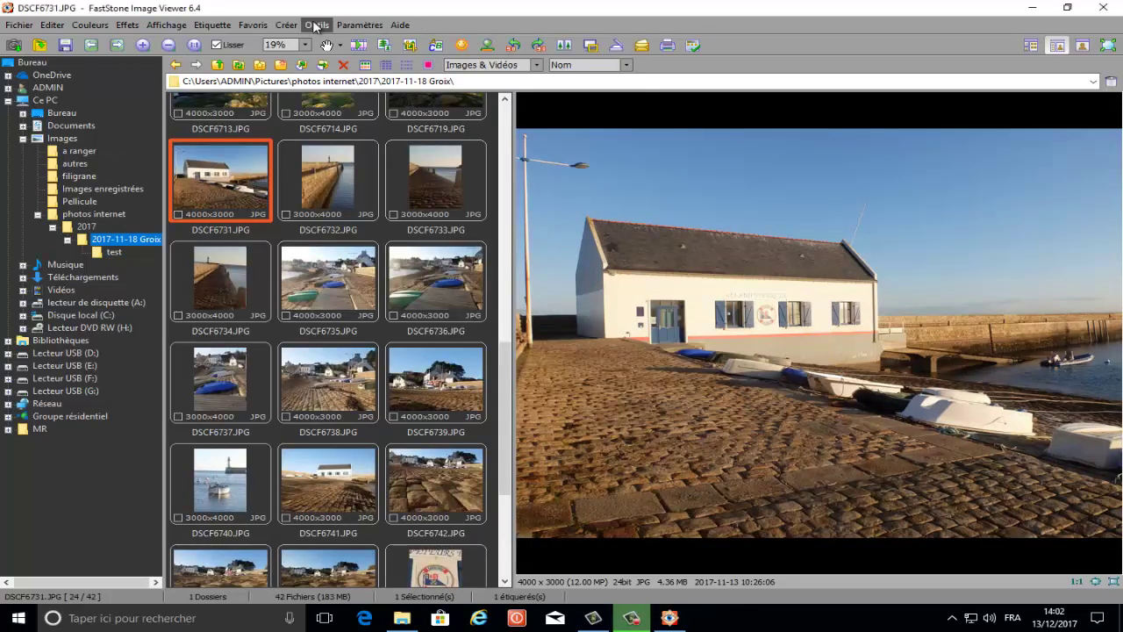
# Open the advanced conversion options for DSCF6731.JPG and apply a colour depth of 8 colours (3 bits).
pyautogui.click(314, 26)
pyautogui.click(339, 40)
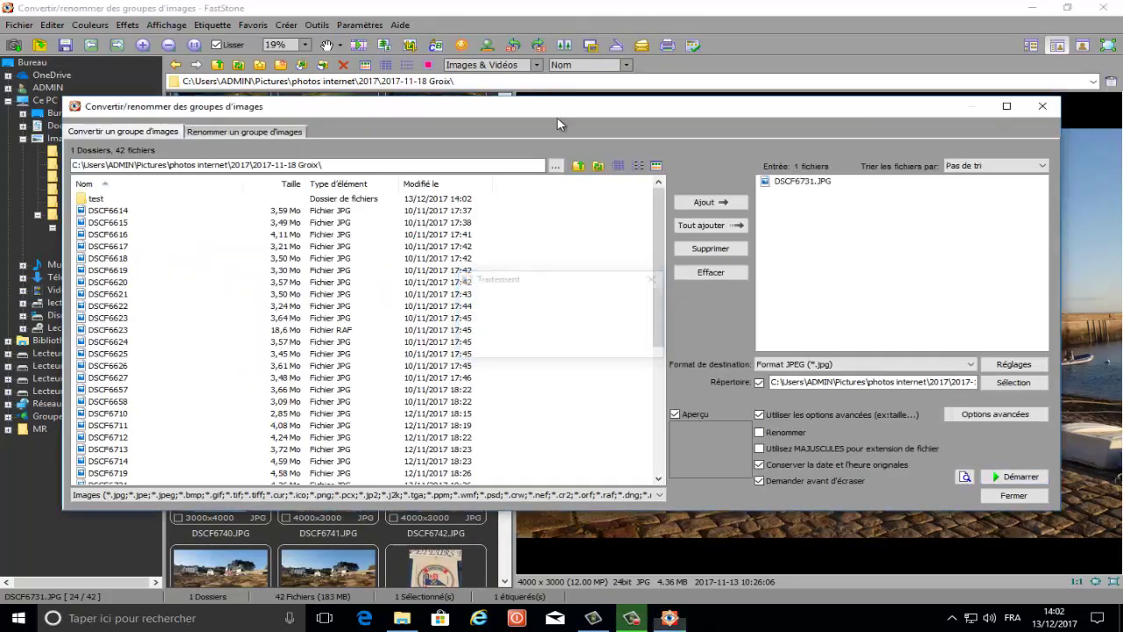
pyautogui.click(995, 413)
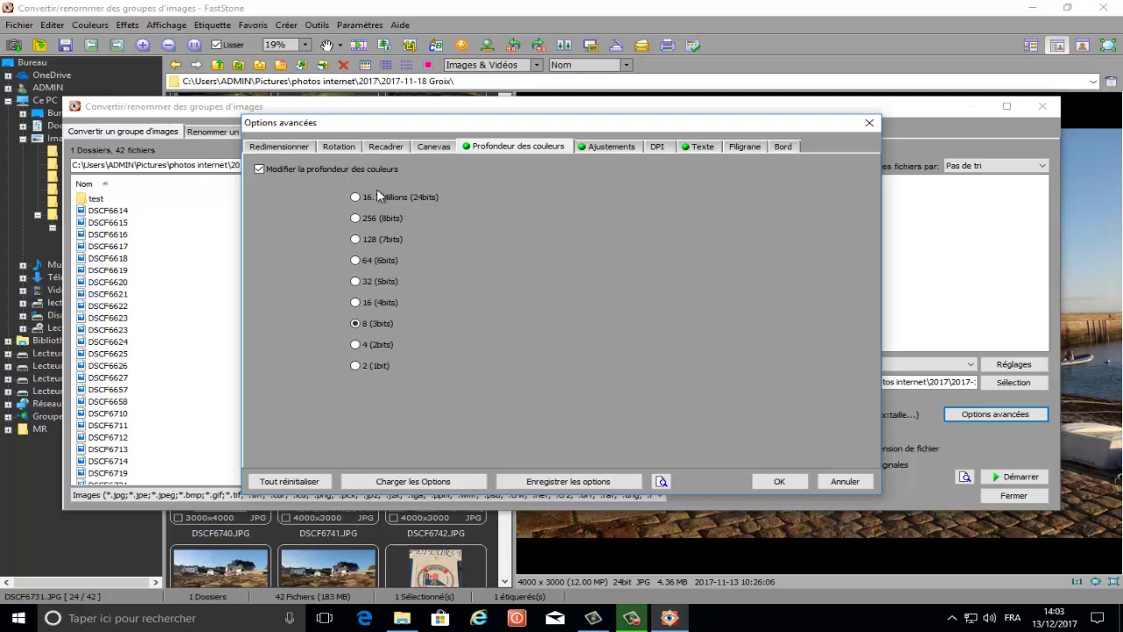
pyautogui.click(788, 479)
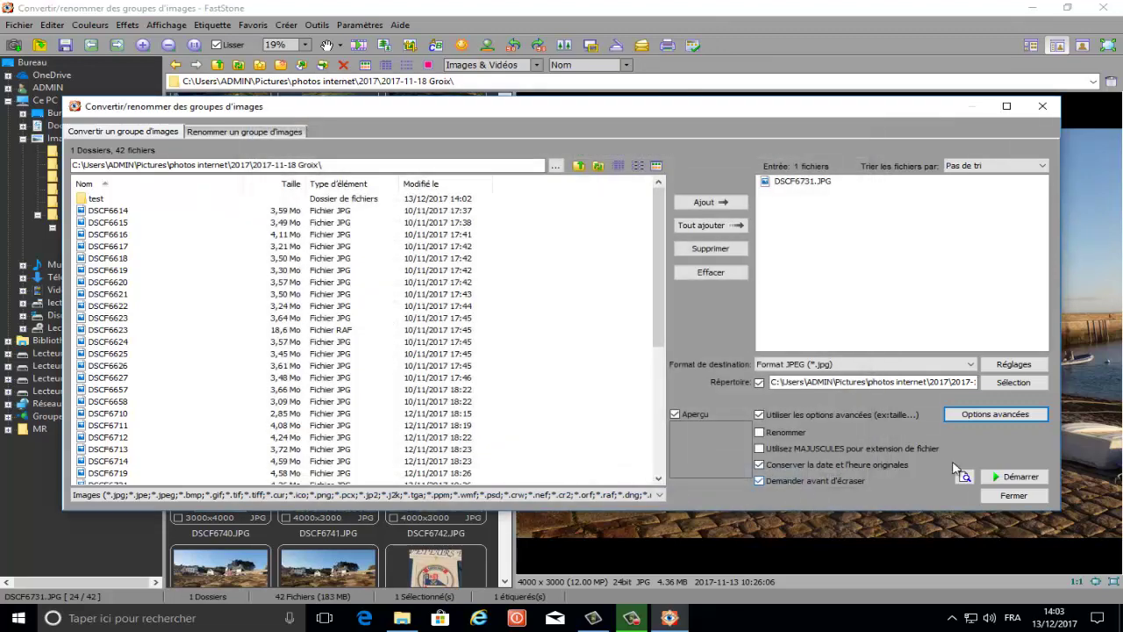
# Run the colour depth conversion, close its report, and view the converted photo from the test folder in full screen.
pyautogui.click(1021, 477)
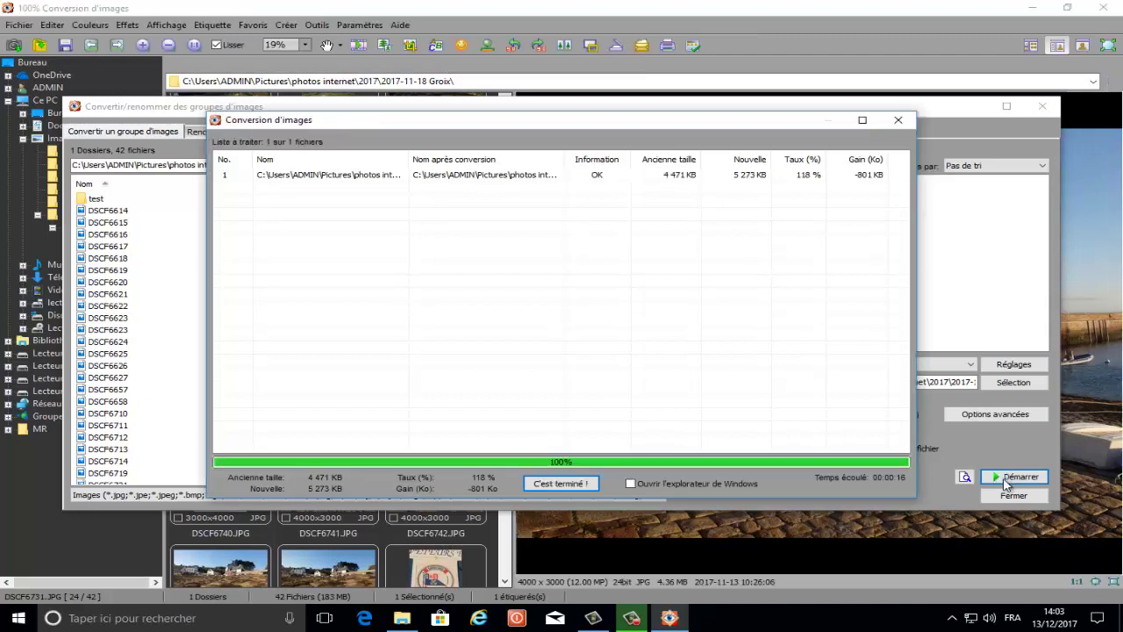
pyautogui.click(551, 483)
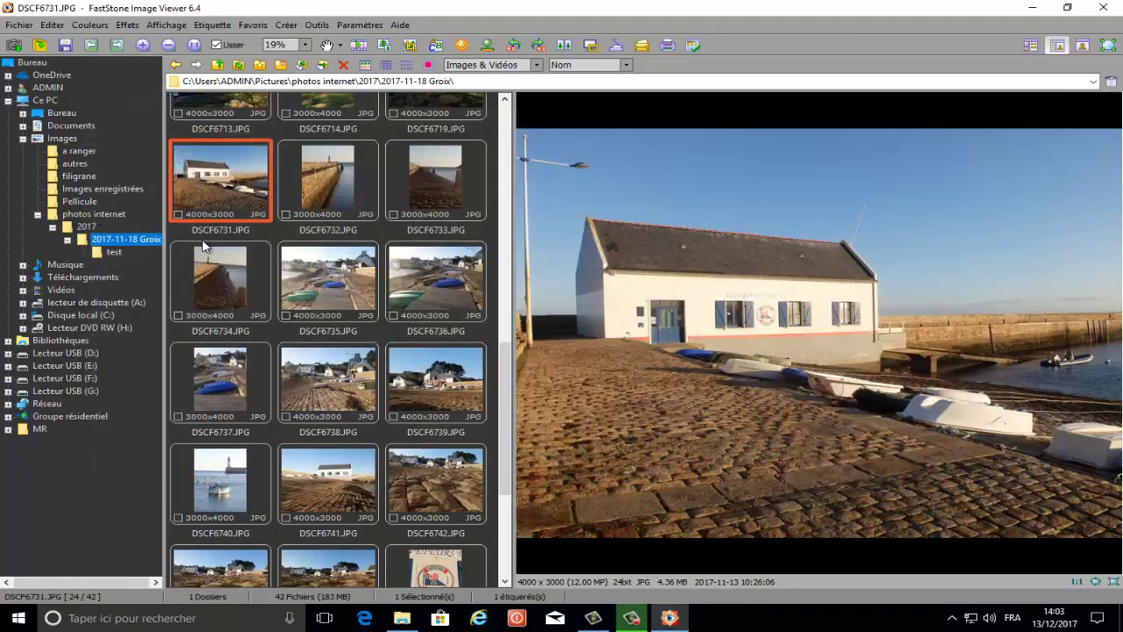
pyautogui.click(111, 253)
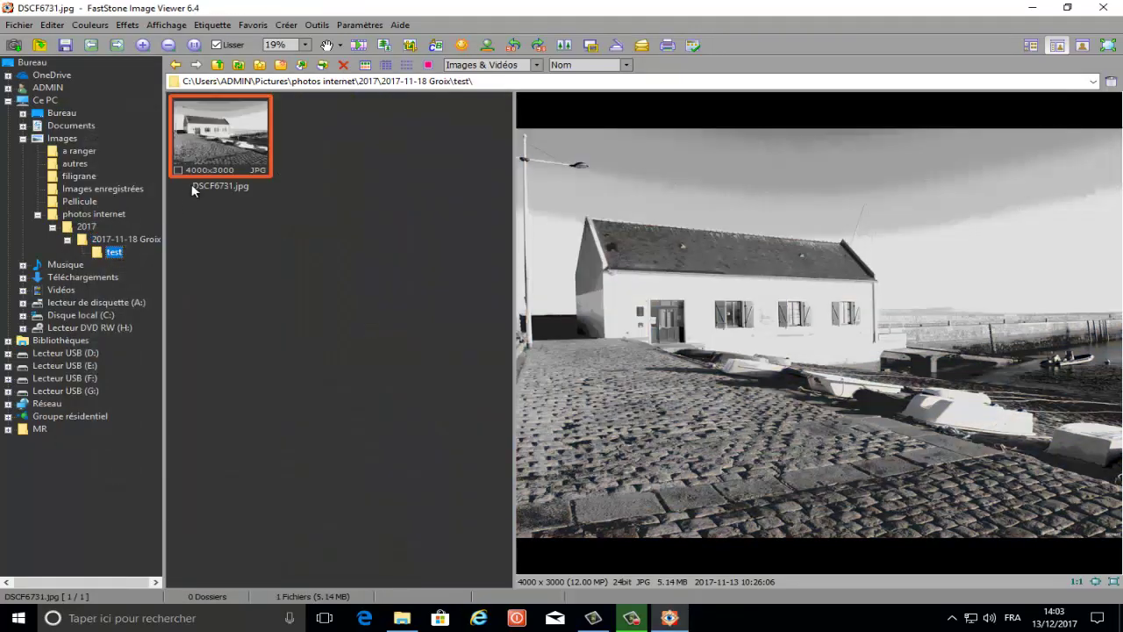
pyautogui.doubleClick(215, 136)
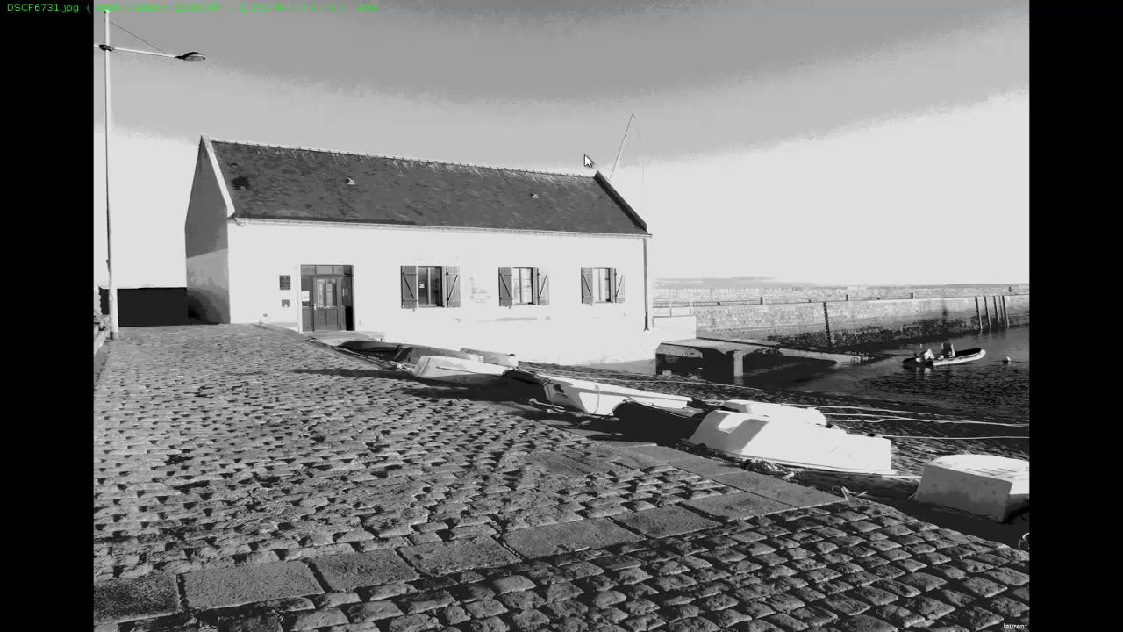
pyautogui.press('Escape')
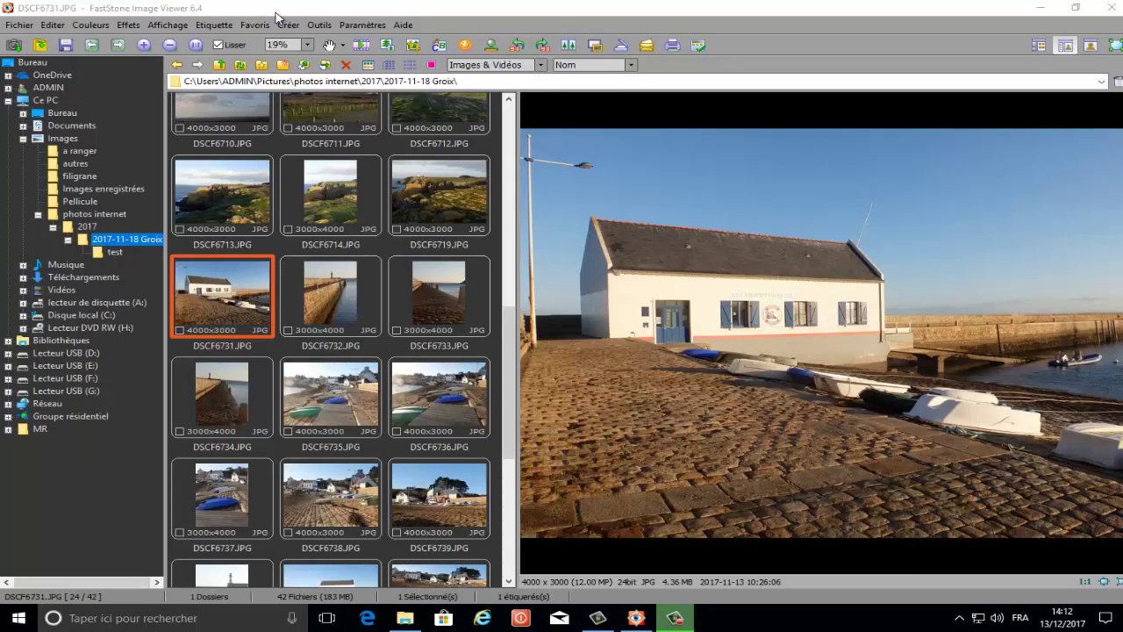
# Open the colour adjustments preview in the advanced conversion options for DSCF6731.JPG and reset all adjustments to their defaults.
pyautogui.click(316, 26)
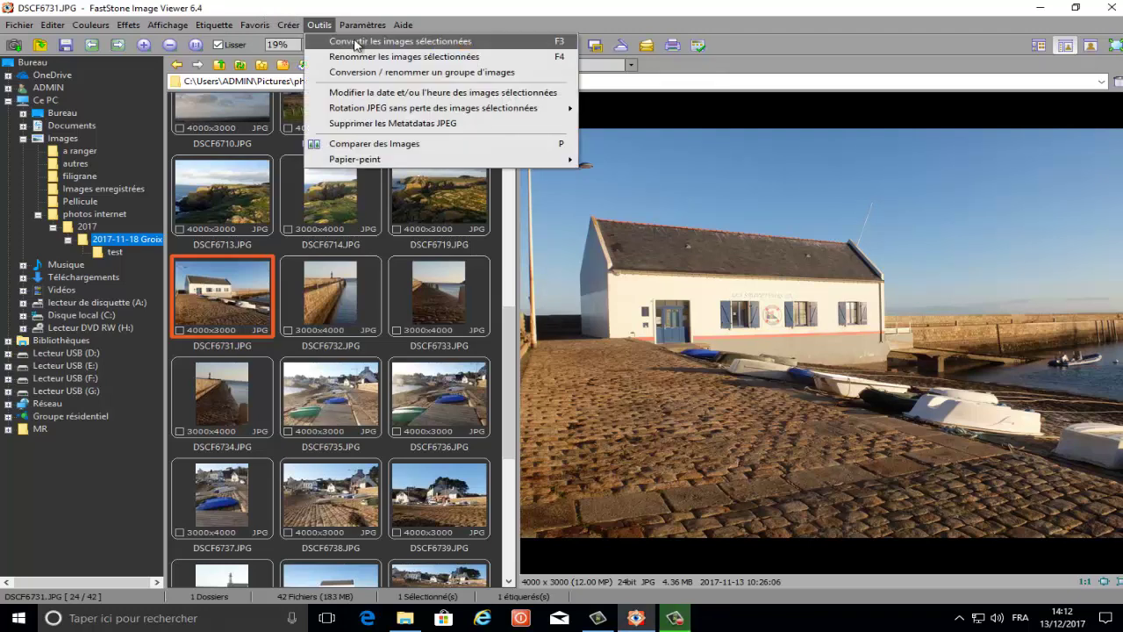
pyautogui.click(355, 42)
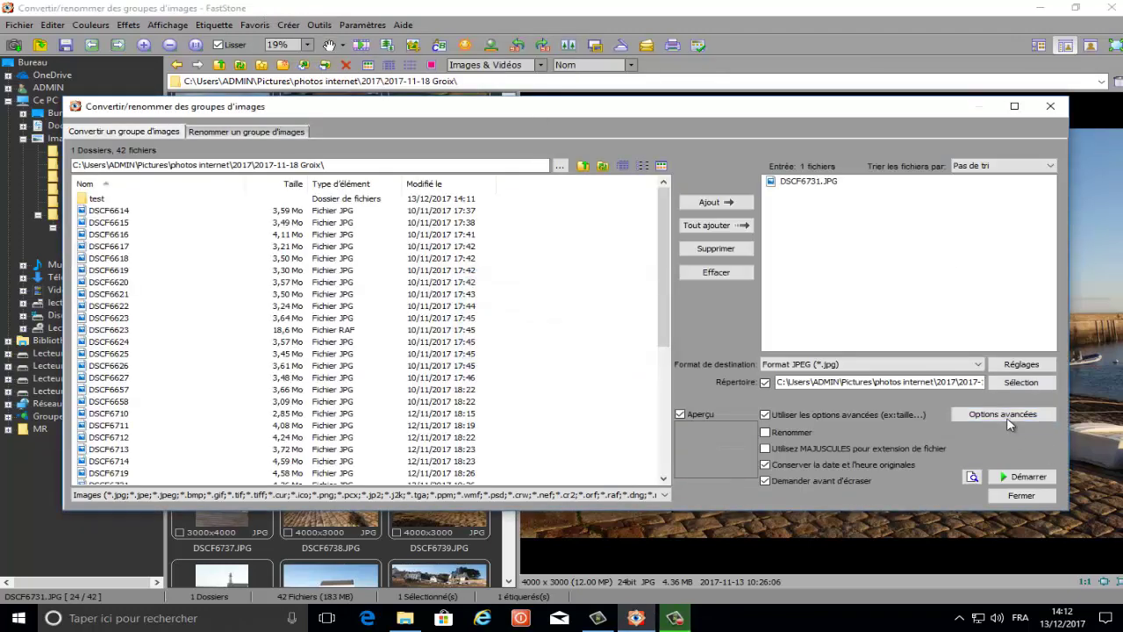
pyautogui.click(1006, 416)
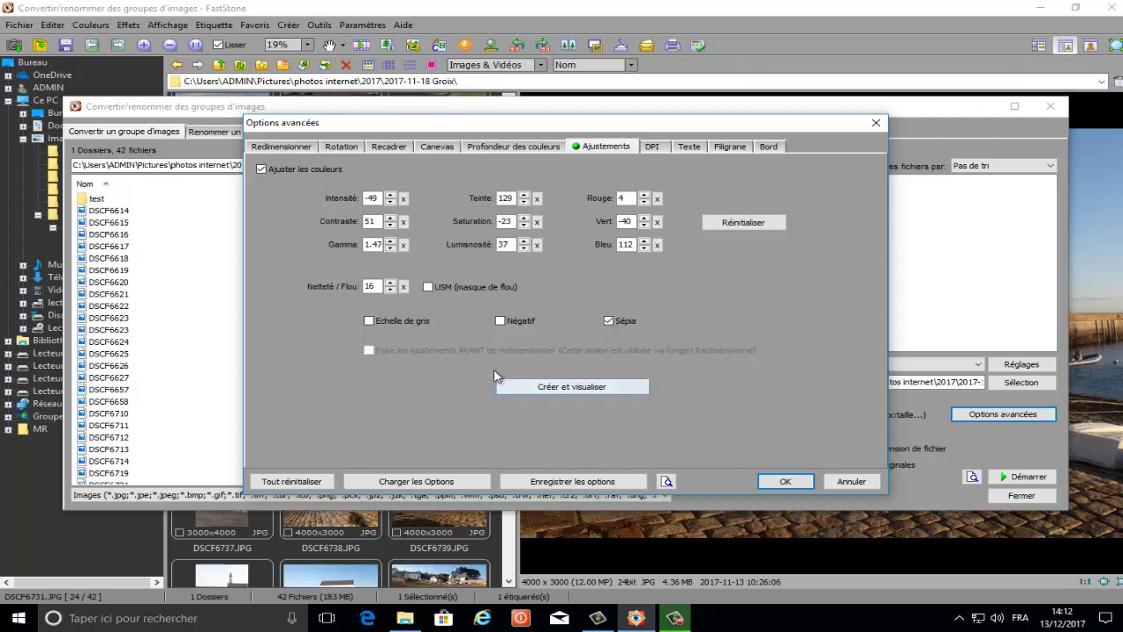
pyautogui.click(559, 387)
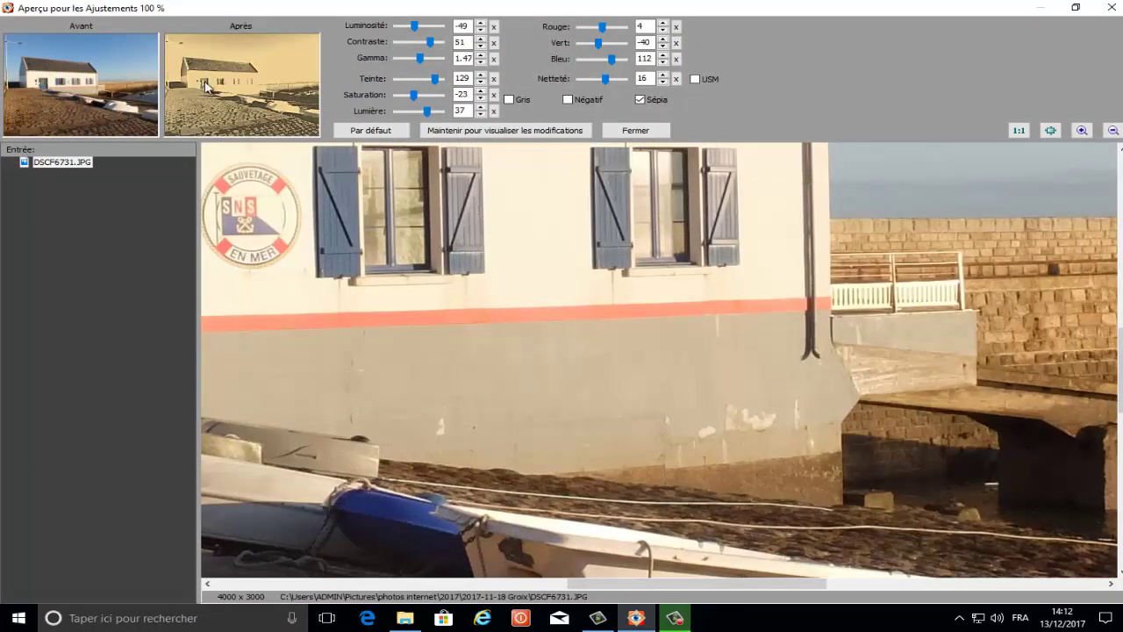
pyautogui.click(379, 136)
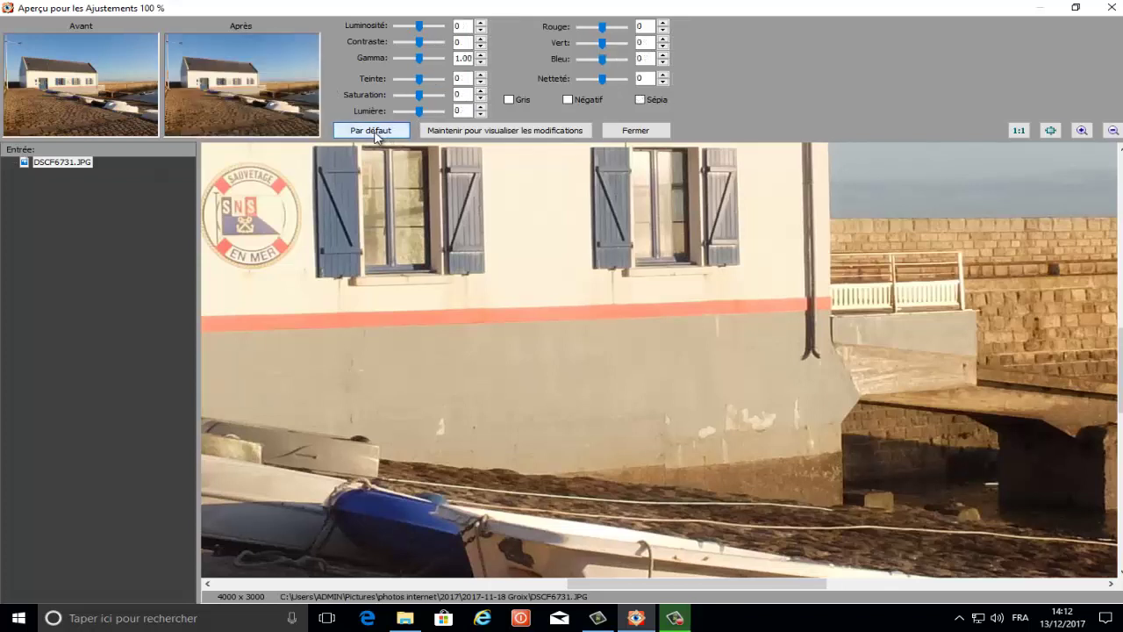
# Enable the sepia effect, set luminosity to 58 and sharpness to 23, and confirm the colour adjustments.
pyautogui.click(640, 100)
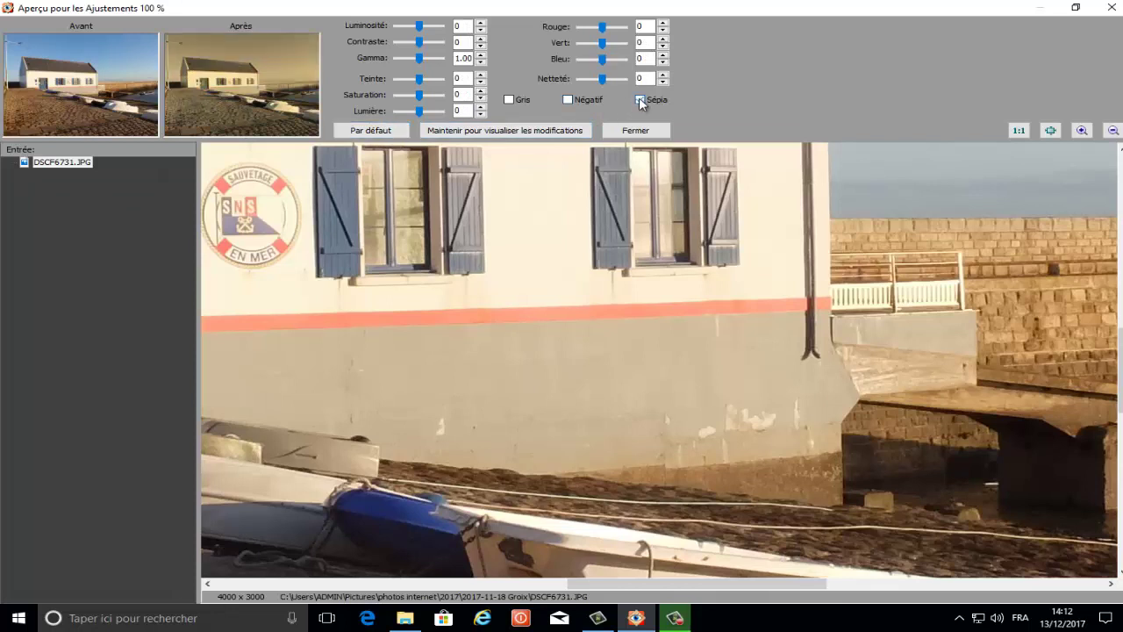
pyautogui.click(430, 28)
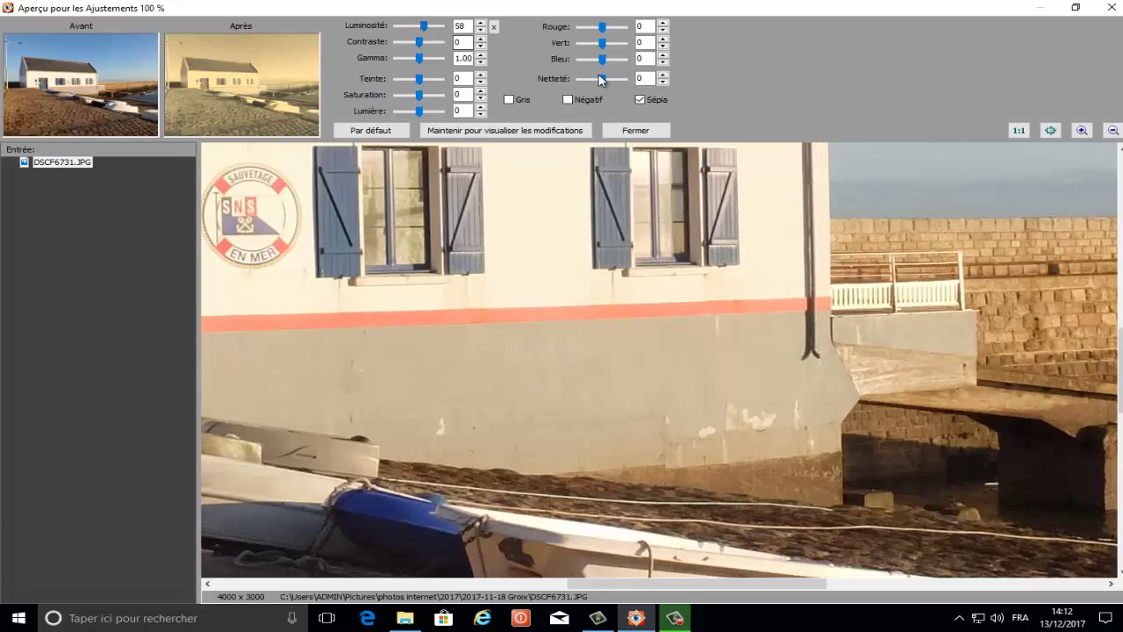
pyautogui.moveTo(603, 80); pyautogui.dragTo(608, 82)
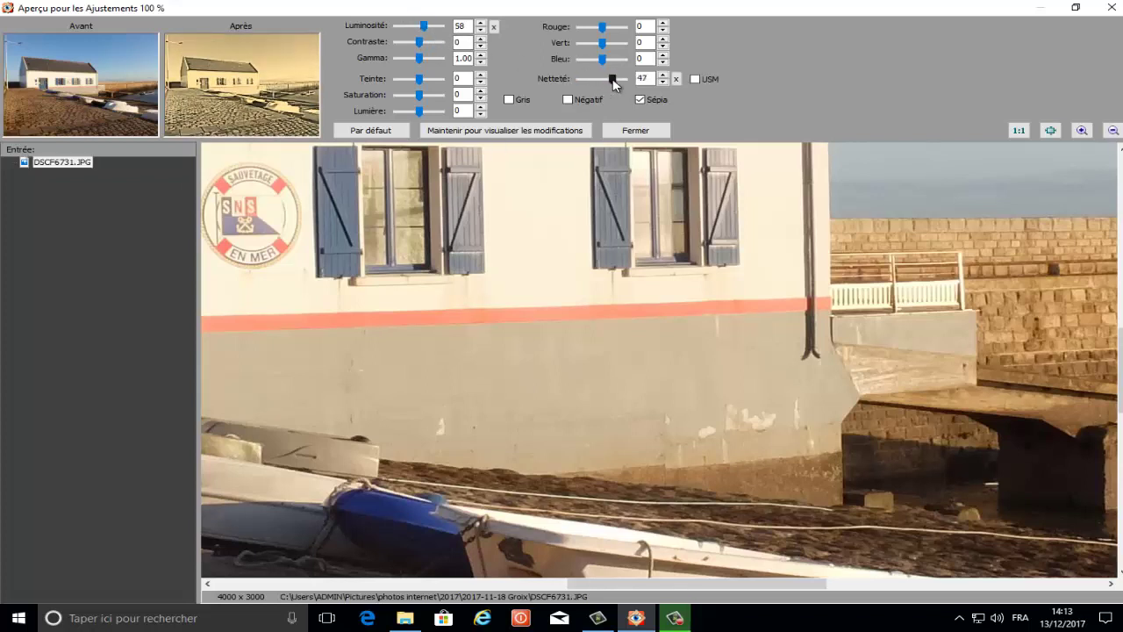
pyautogui.moveTo(613, 80); pyautogui.dragTo(607, 79)
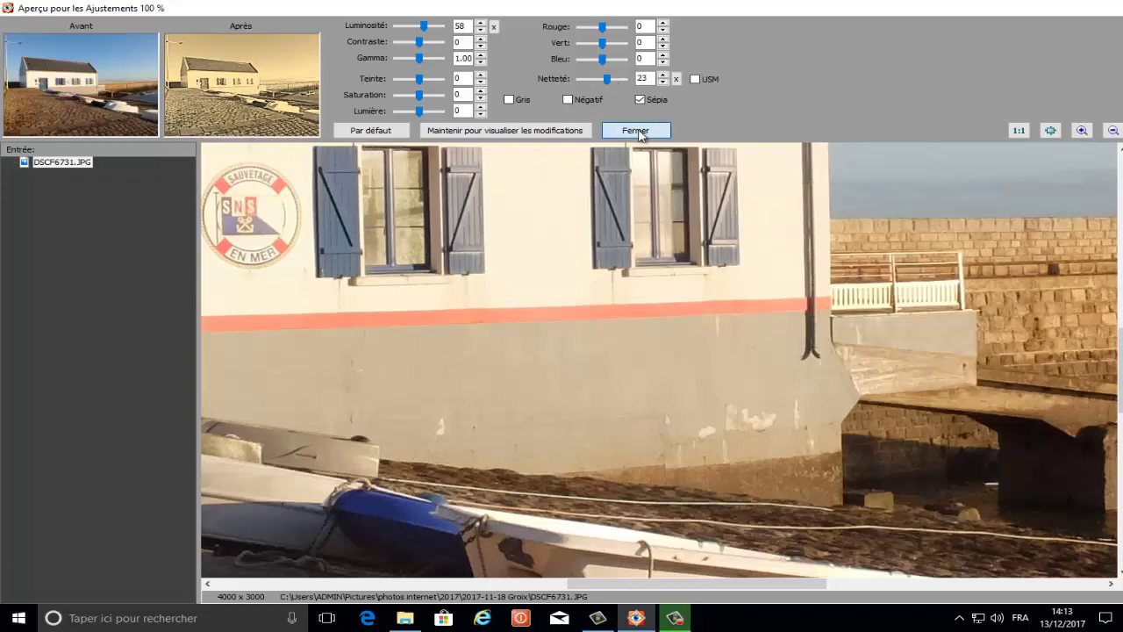
pyautogui.click(637, 131)
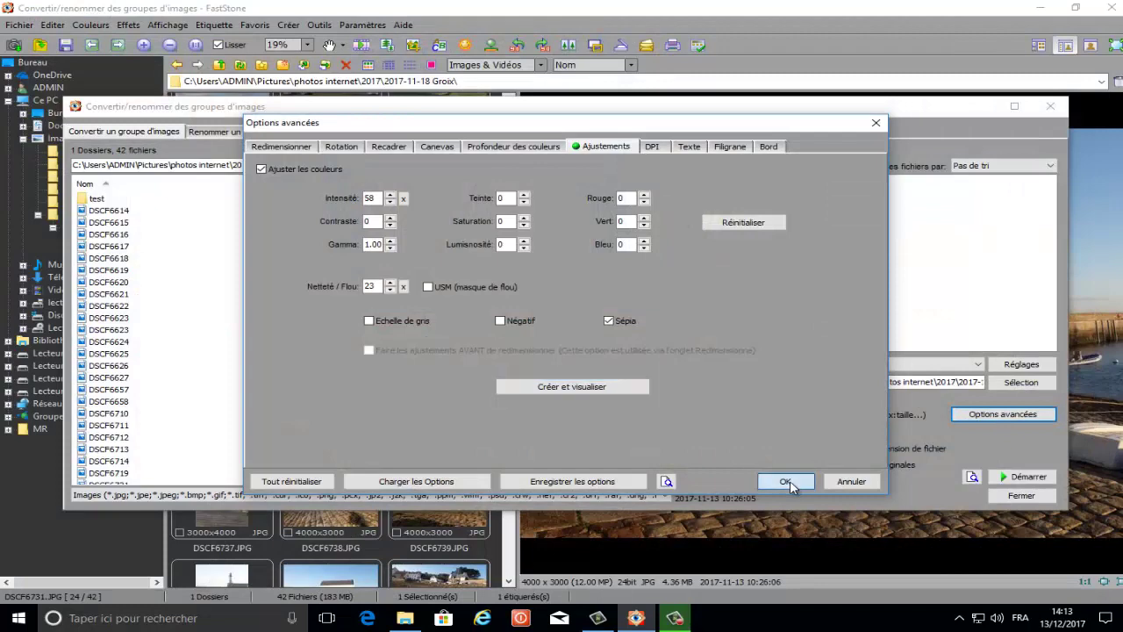
pyautogui.click(787, 483)
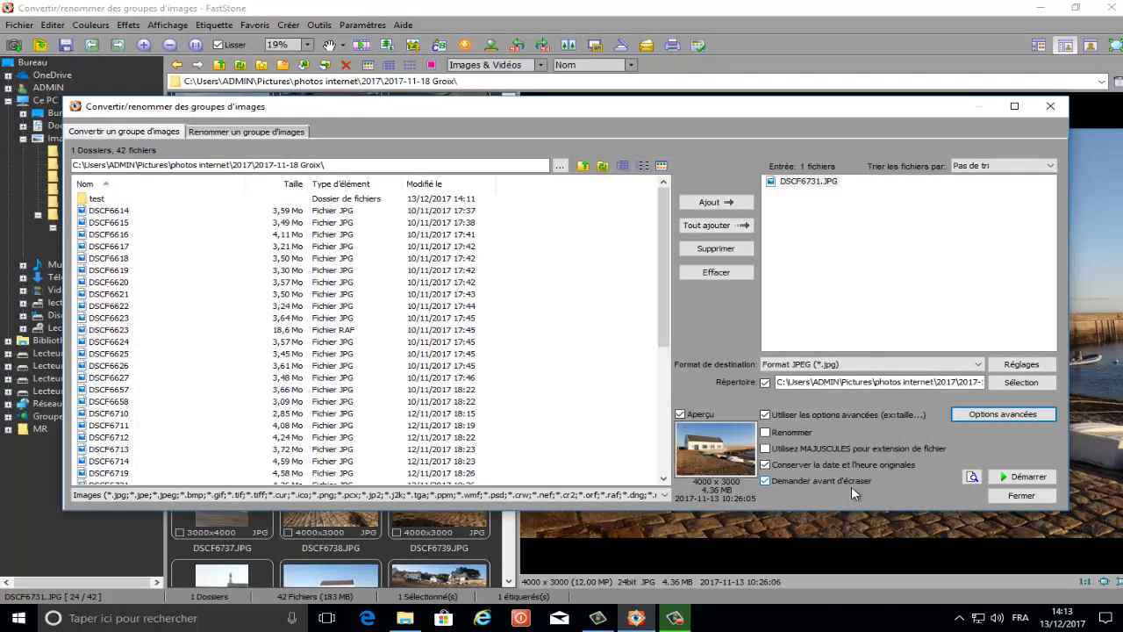
# Run the sepia conversion, close its report, and view the converted photo from the test folder in full screen.
pyautogui.click(1016, 478)
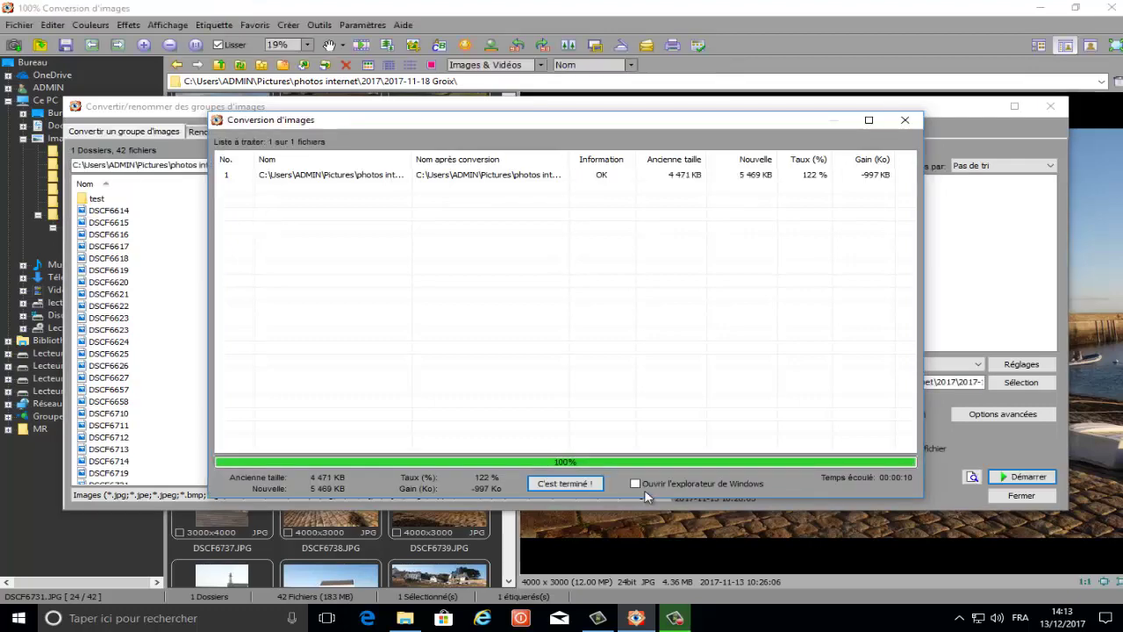
pyautogui.click(580, 484)
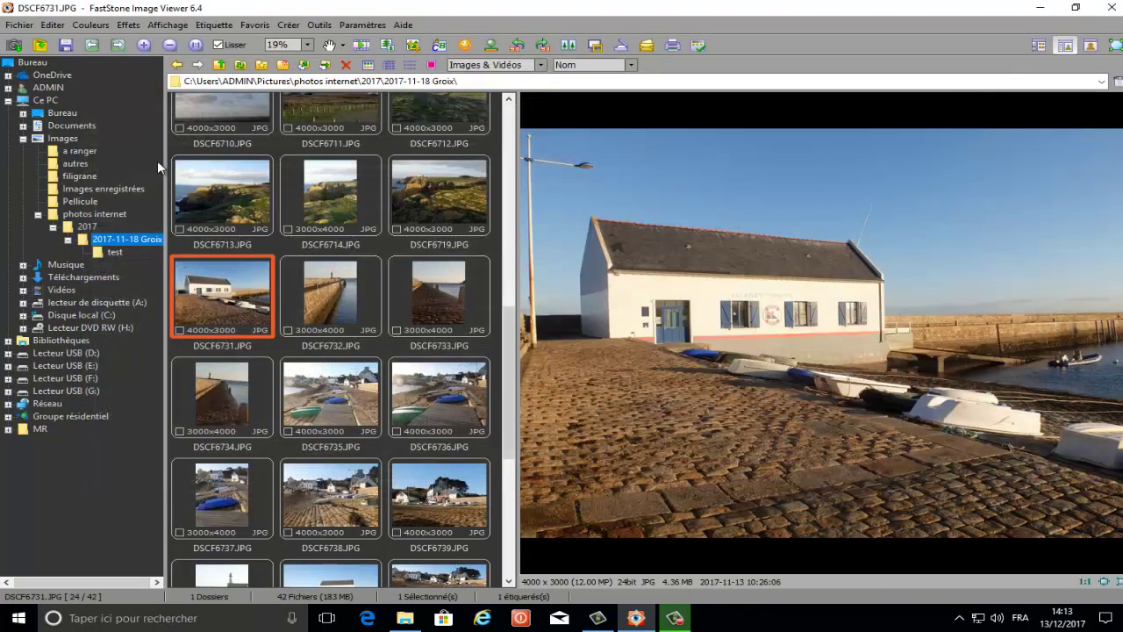
pyautogui.click(114, 252)
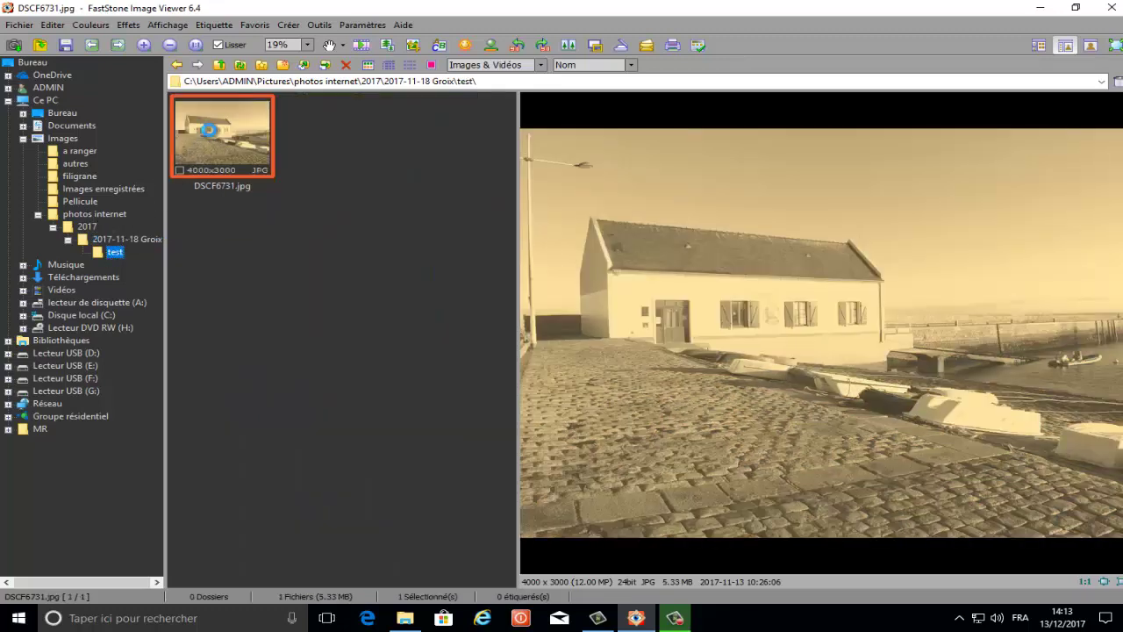
pyautogui.doubleClick(208, 130)
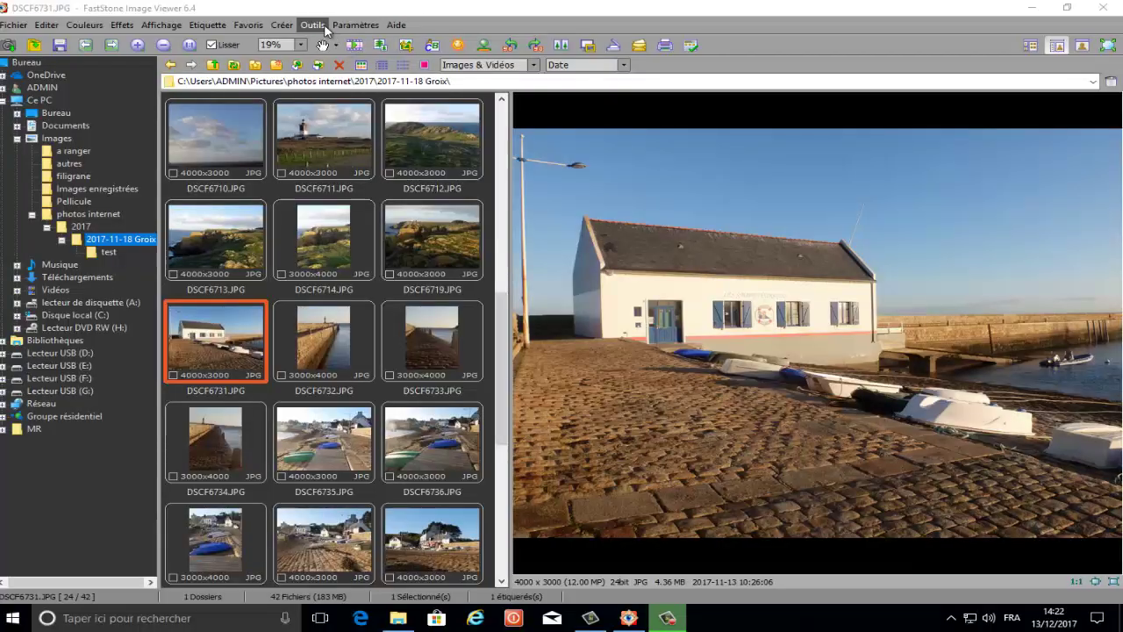
# Open the advanced conversion options for DSCF6731.JPG and apply a modified resolution of 300 DPI for both X and Y.
pyautogui.click(312, 25)
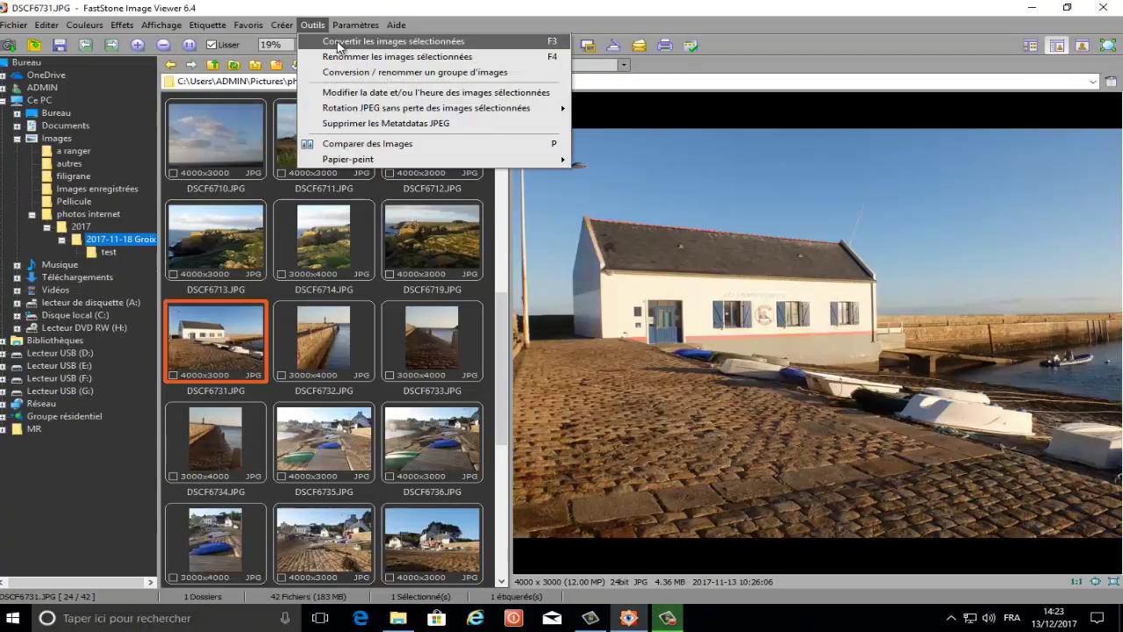
pyautogui.click(338, 44)
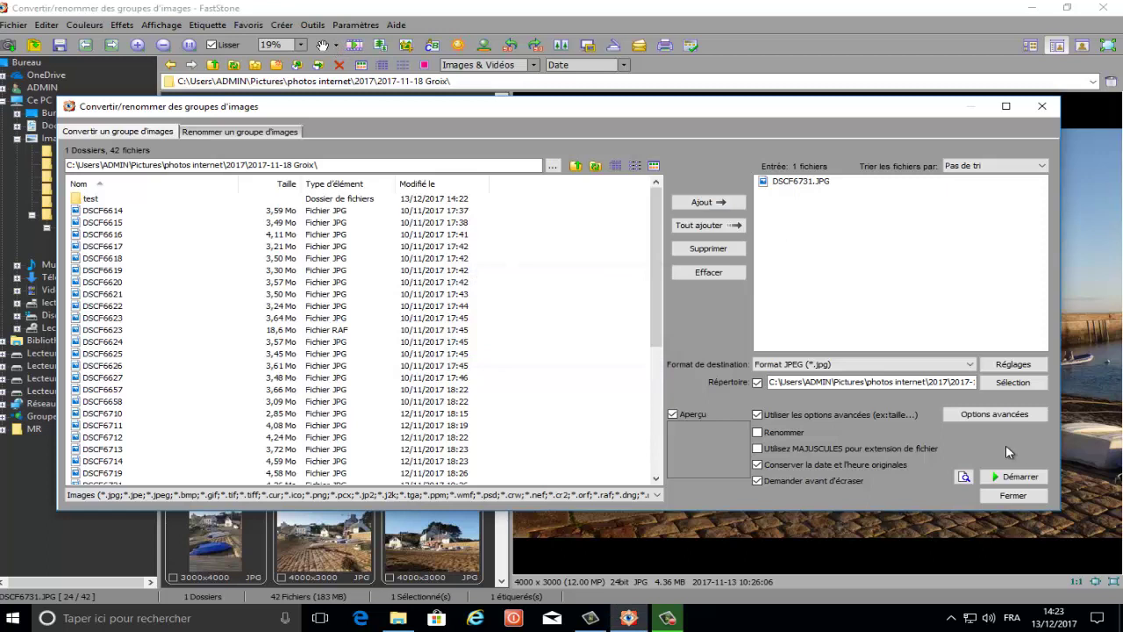
pyautogui.click(994, 414)
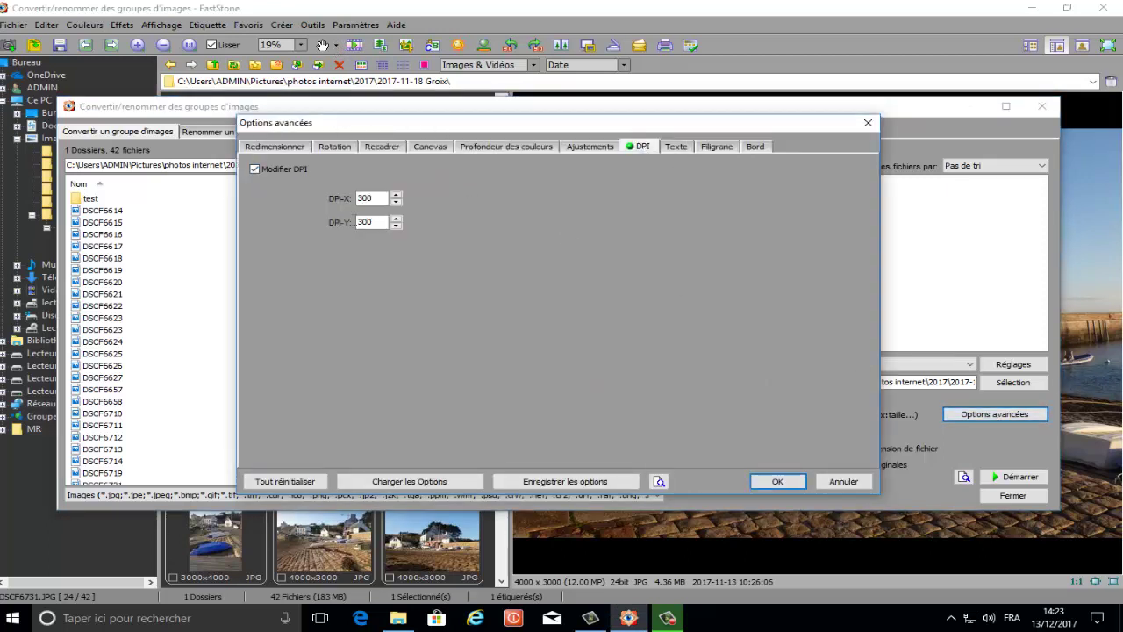
pyautogui.click(367, 199)
pyautogui.click(777, 482)
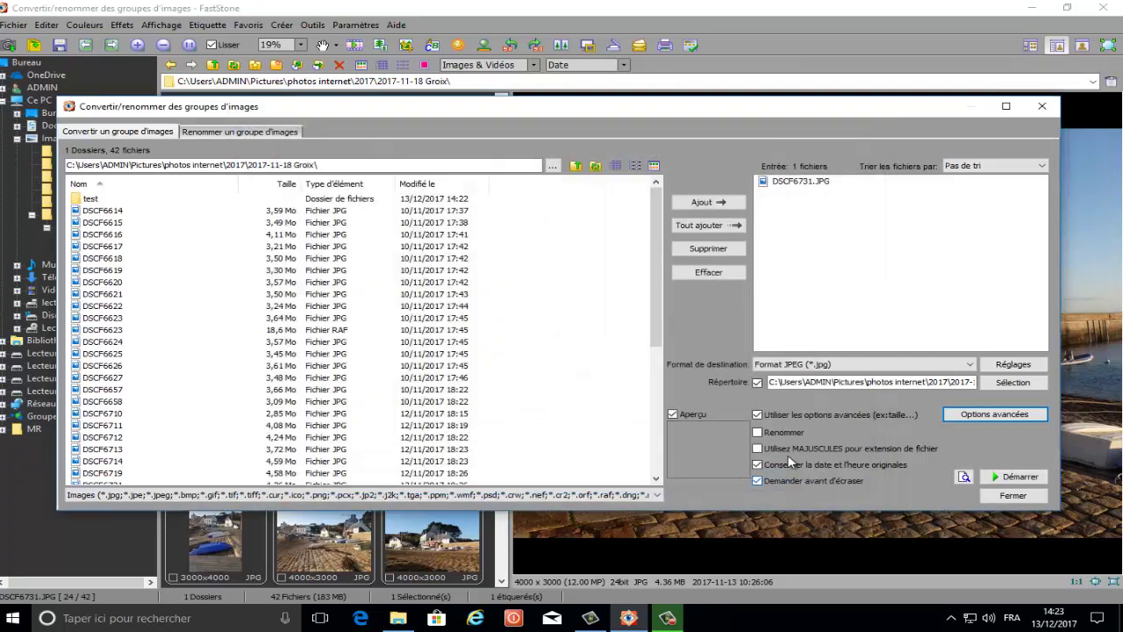
# Run the DPI conversion, close its report, and open the test folder containing the converted photo.
pyautogui.click(1020, 480)
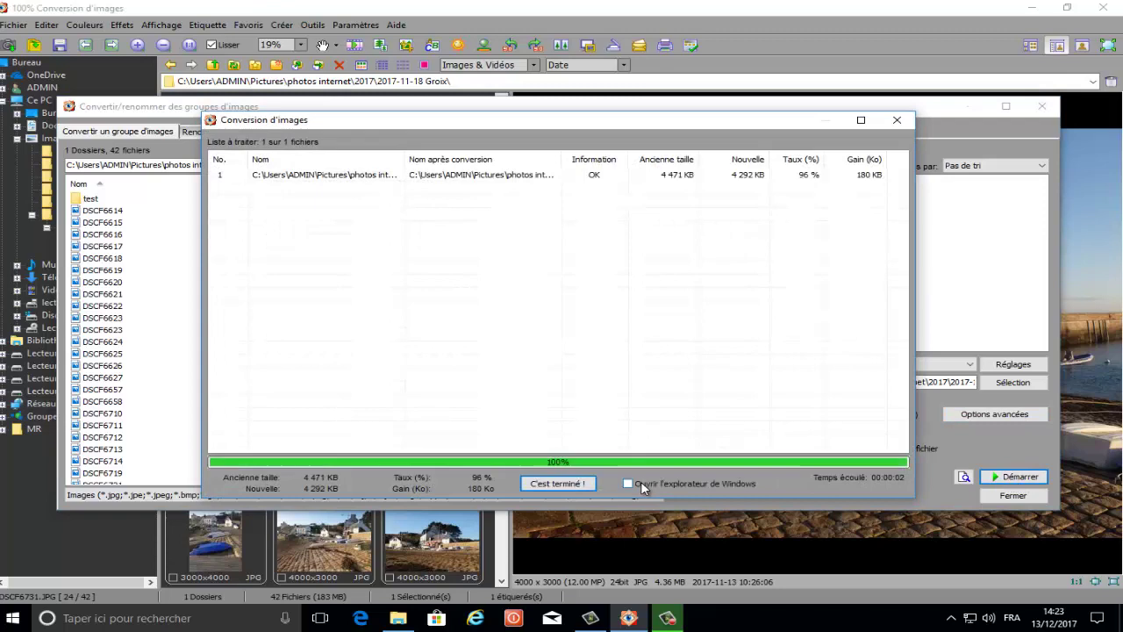
pyautogui.click(563, 481)
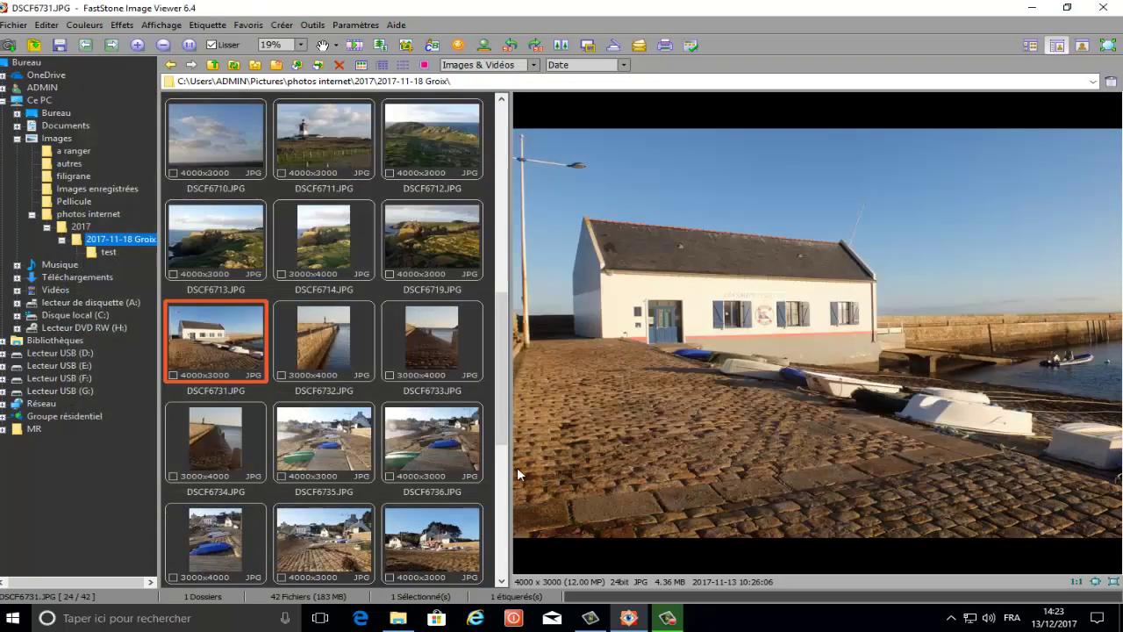
pyautogui.click(107, 252)
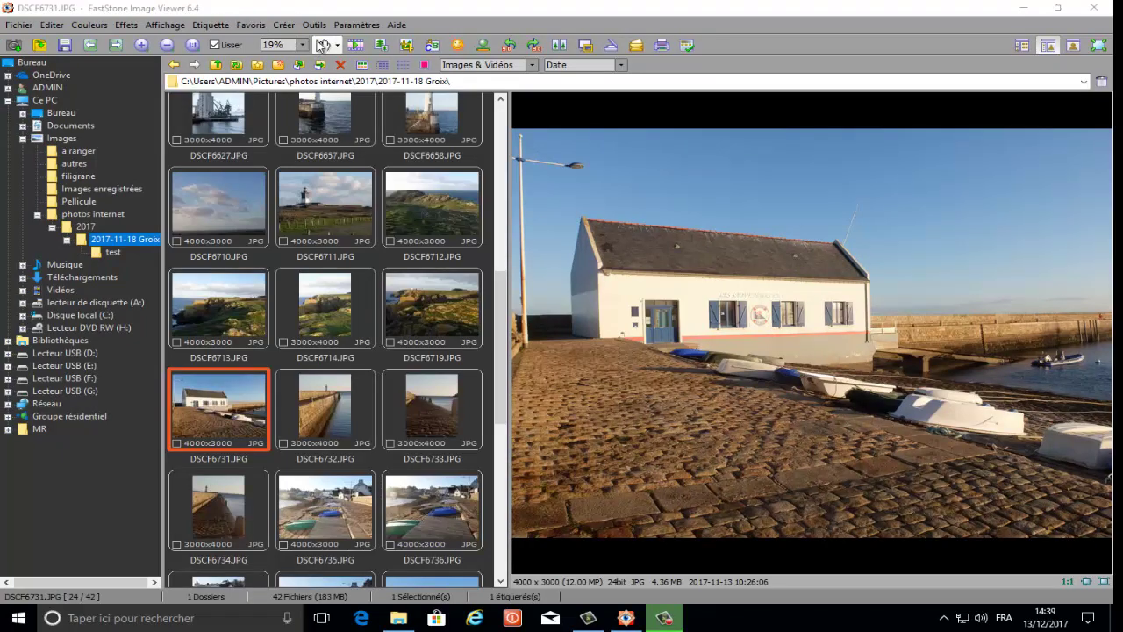
# Open the advanced conversion options for DSCF6731.JPG, enable added text, and clear the existing caption.
pyautogui.click(318, 26)
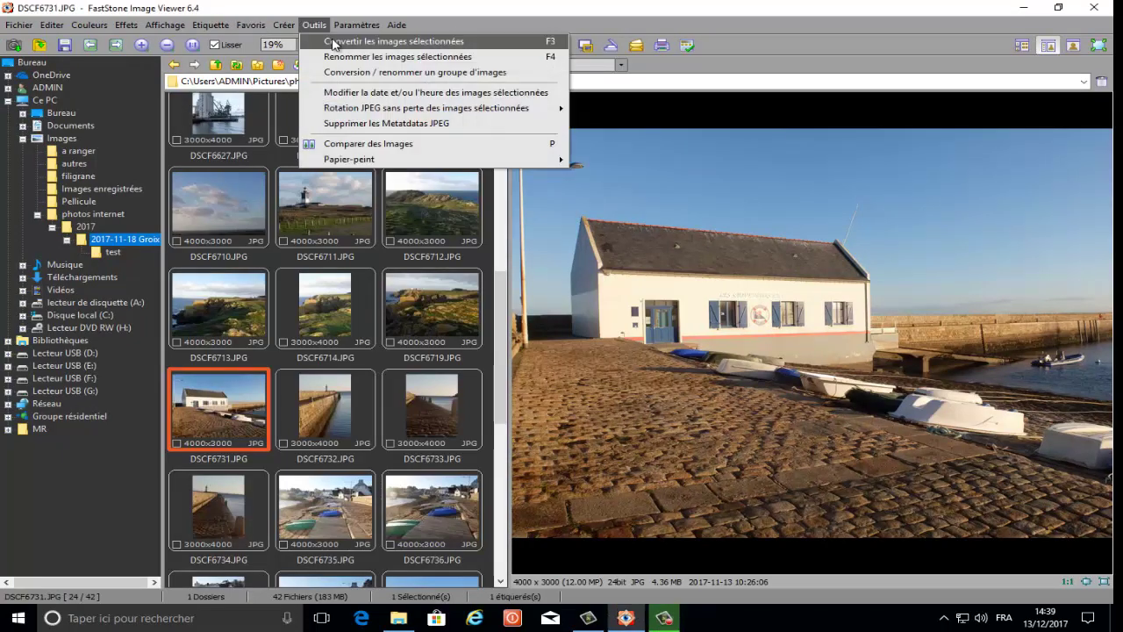
pyautogui.click(325, 43)
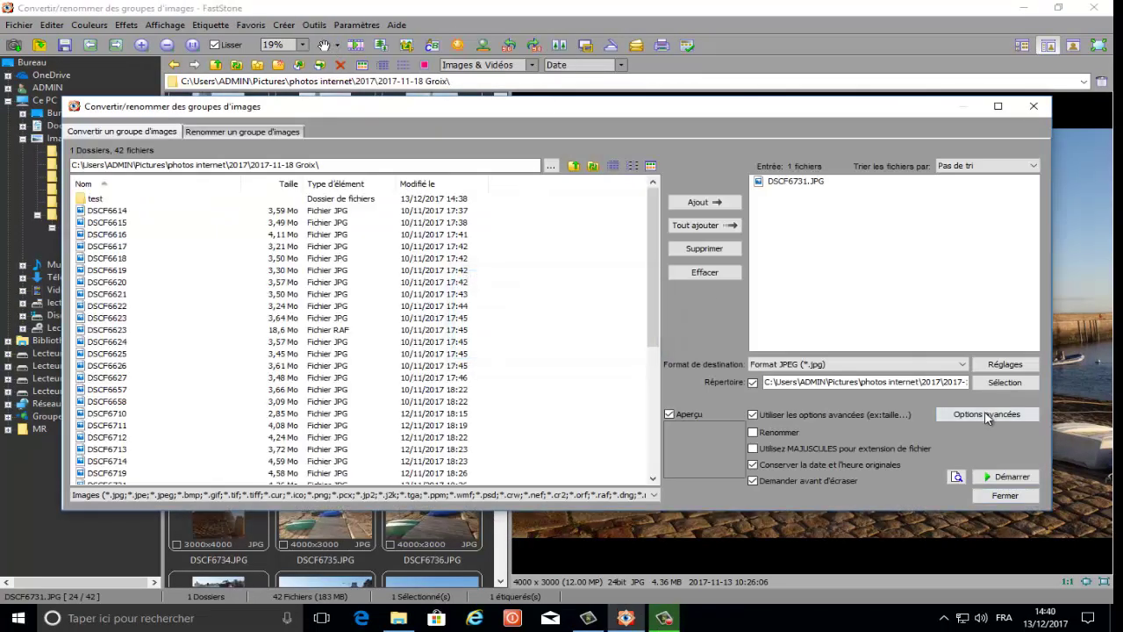
pyautogui.click(986, 415)
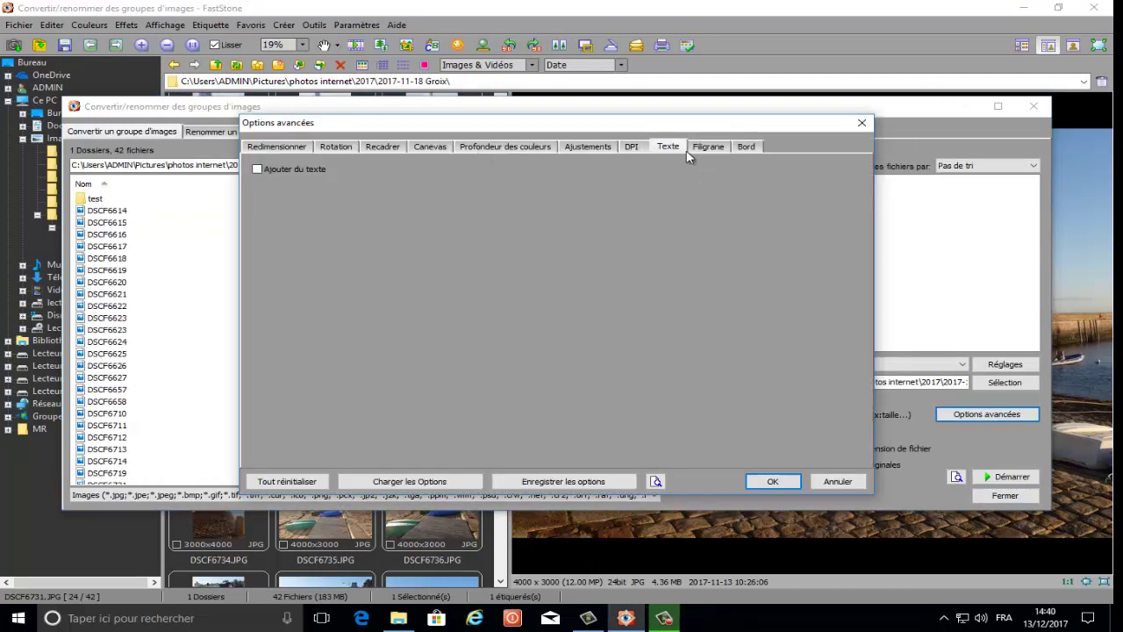
pyautogui.click(257, 169)
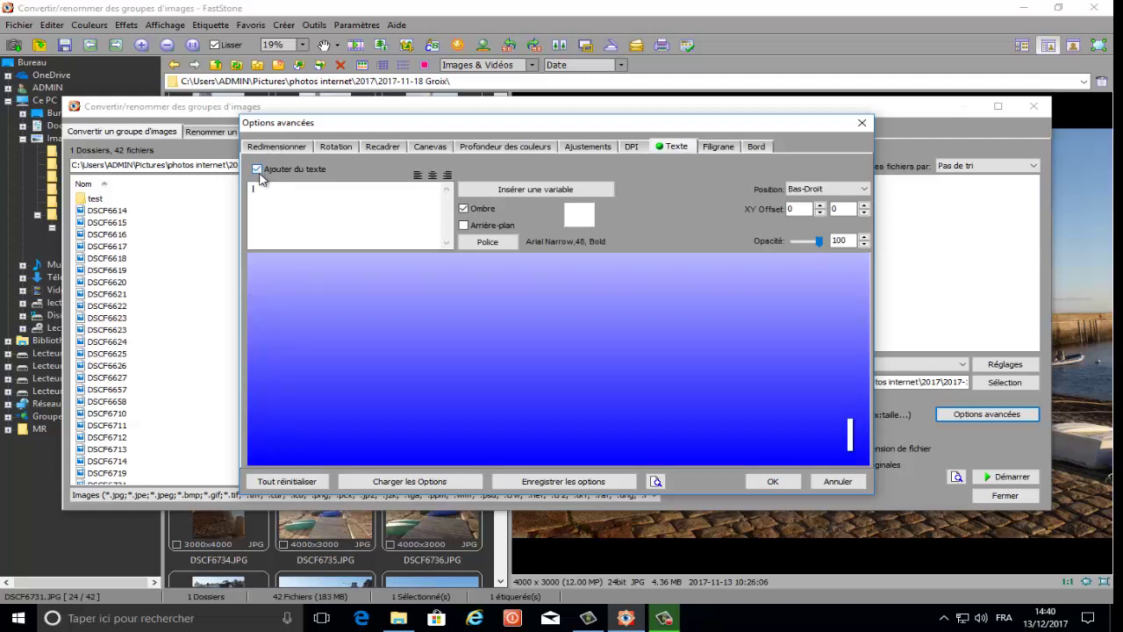
pyautogui.click(260, 187)
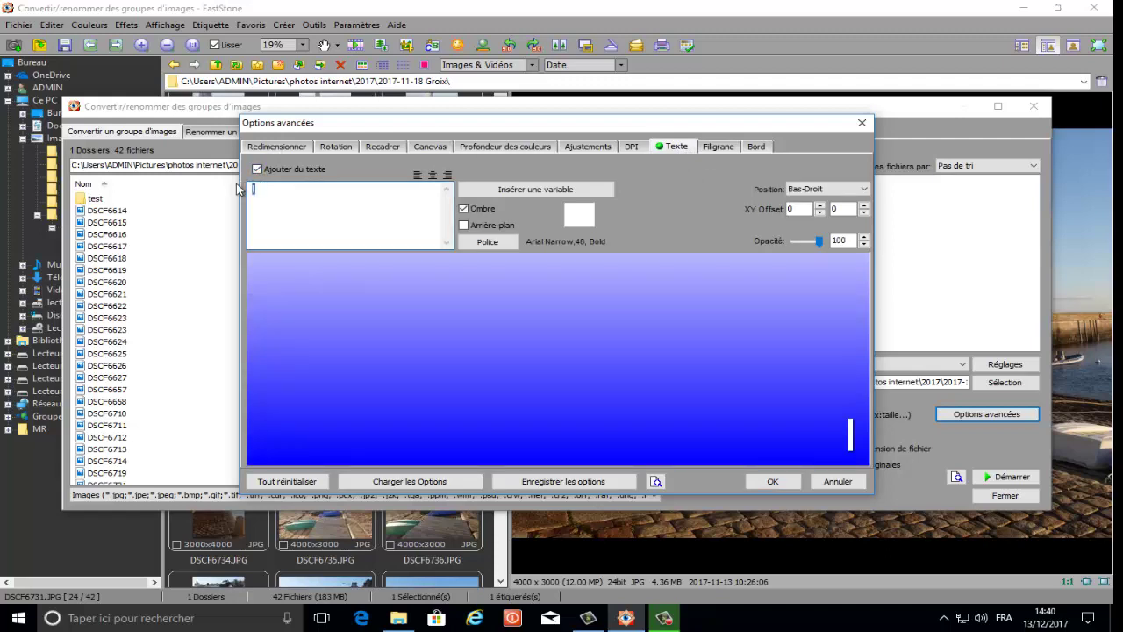
pyautogui.press('BackSpace')
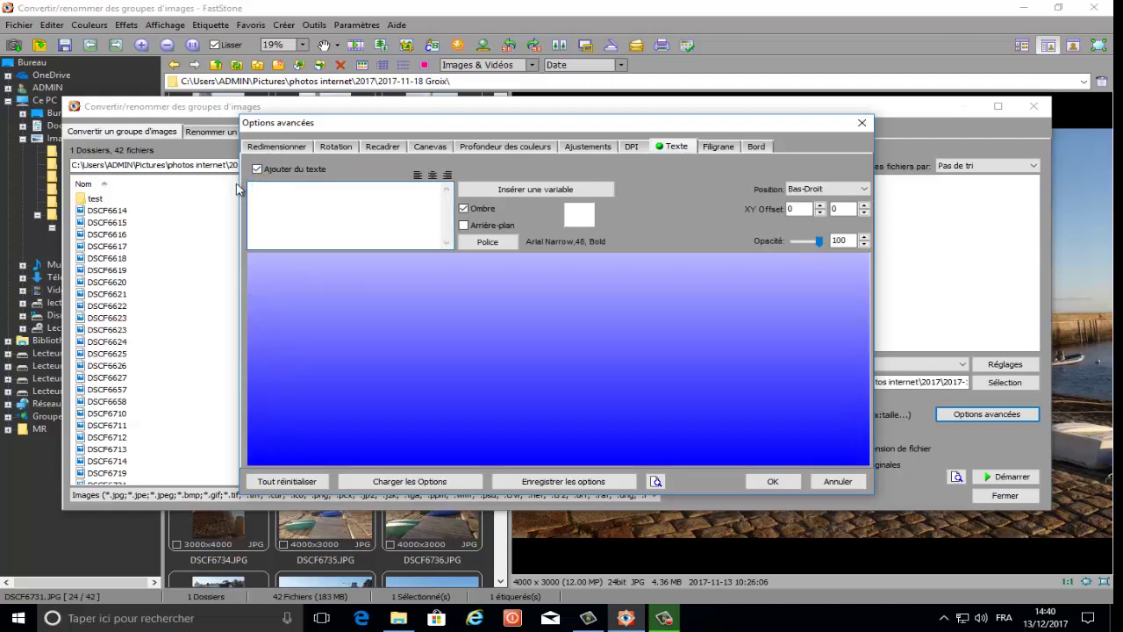
# Insert the file name without extension ($C2) and EXIF exposure time ($J) variables into the caption text.
pyautogui.click(515, 188)
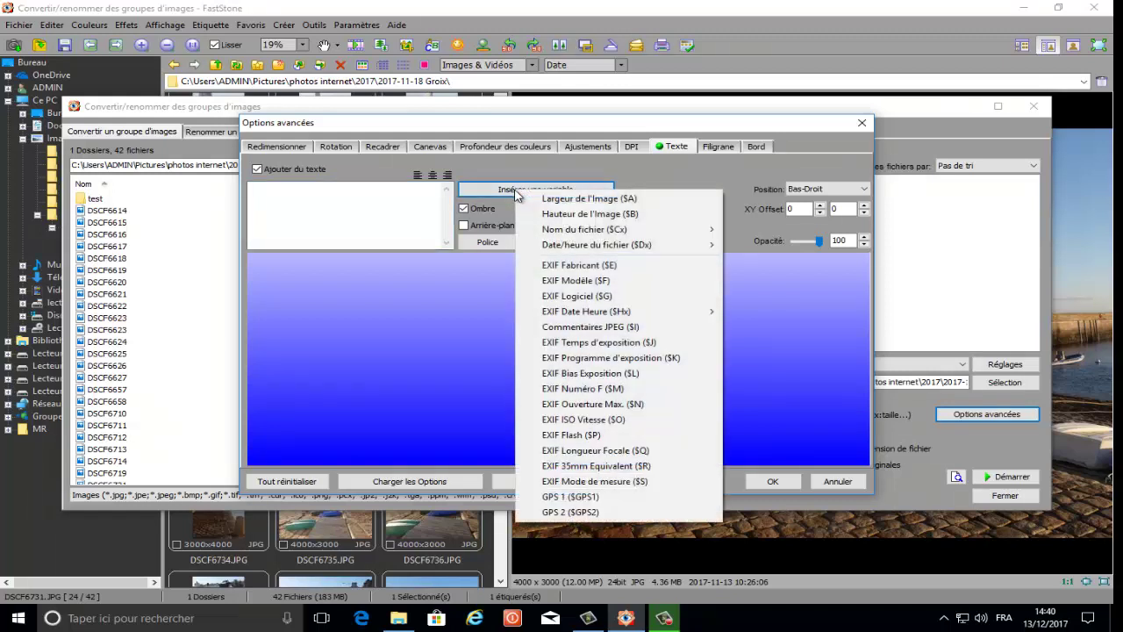
pyautogui.moveTo(585, 230)
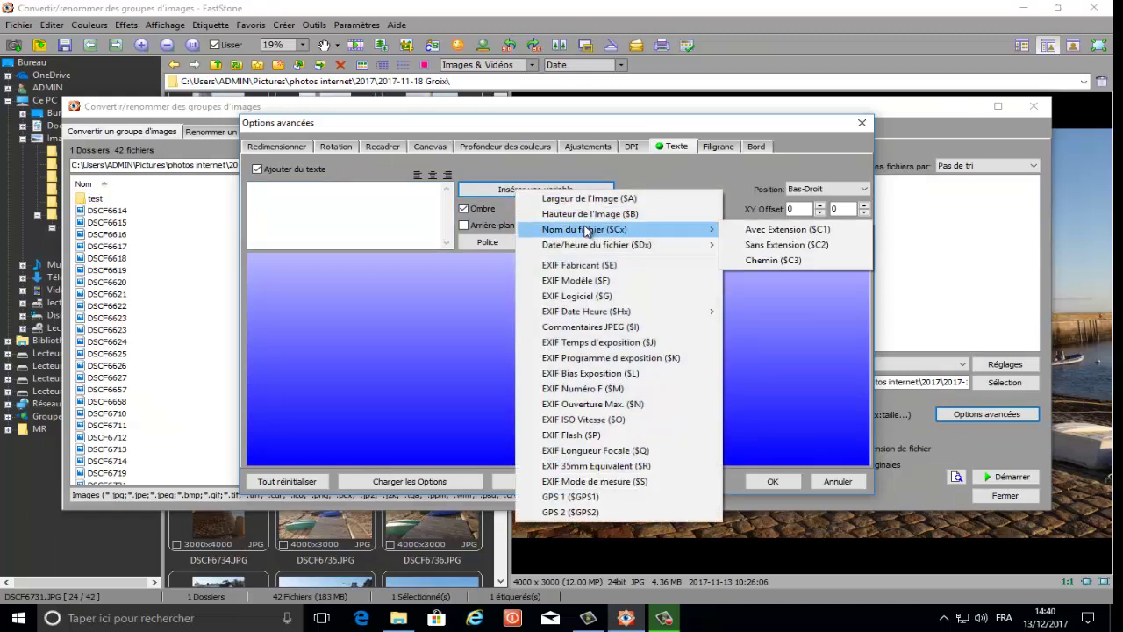
pyautogui.click(777, 246)
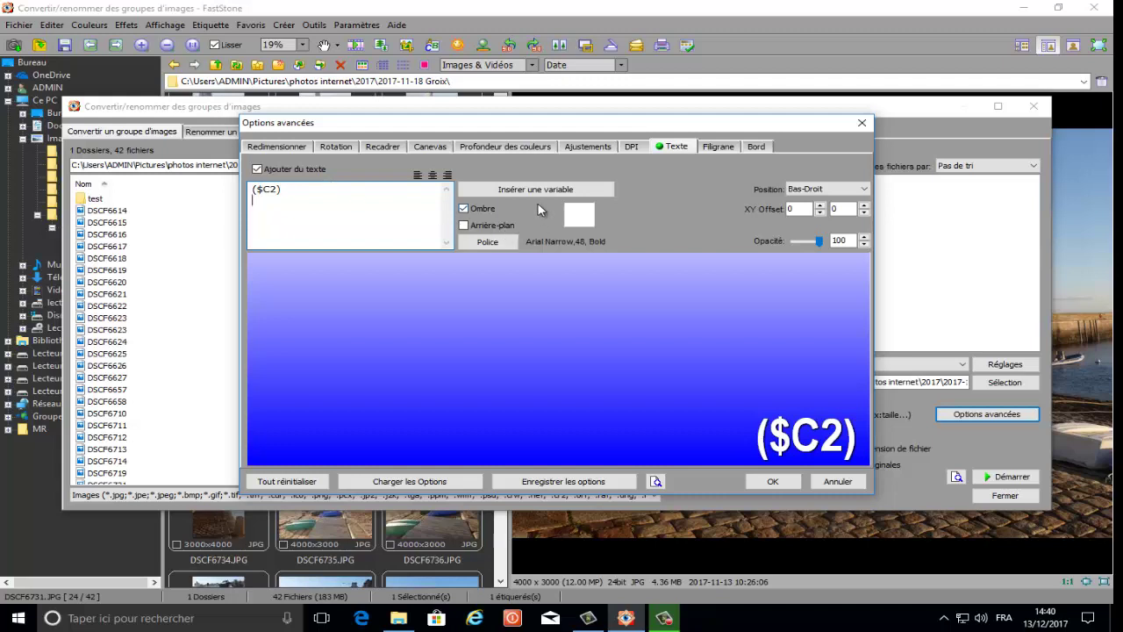
pyautogui.click(518, 191)
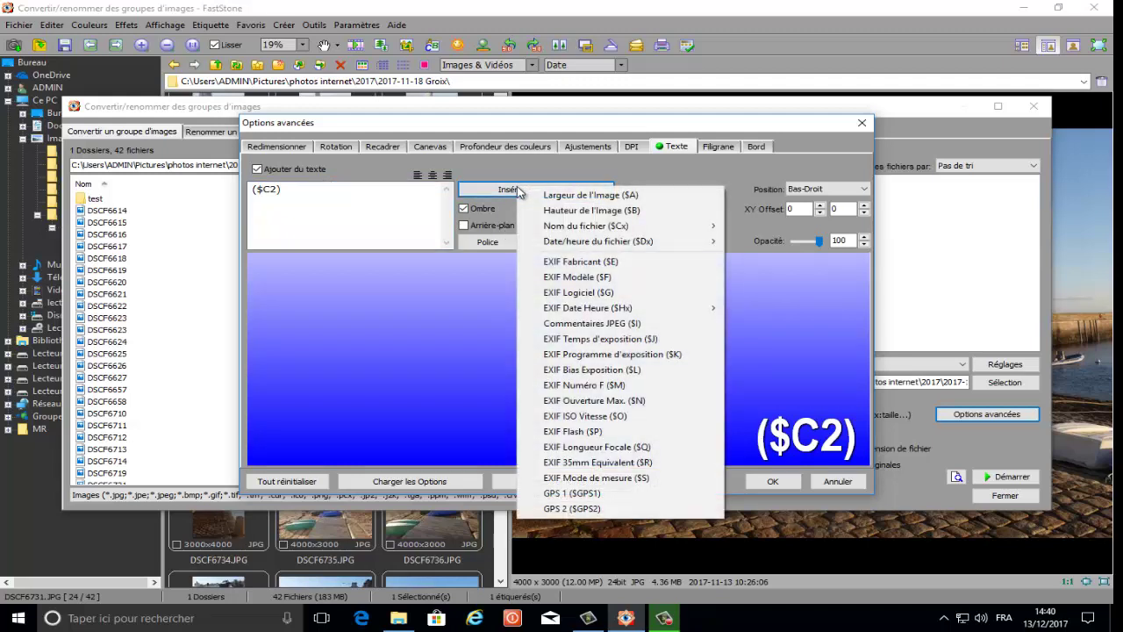
pyautogui.click(578, 341)
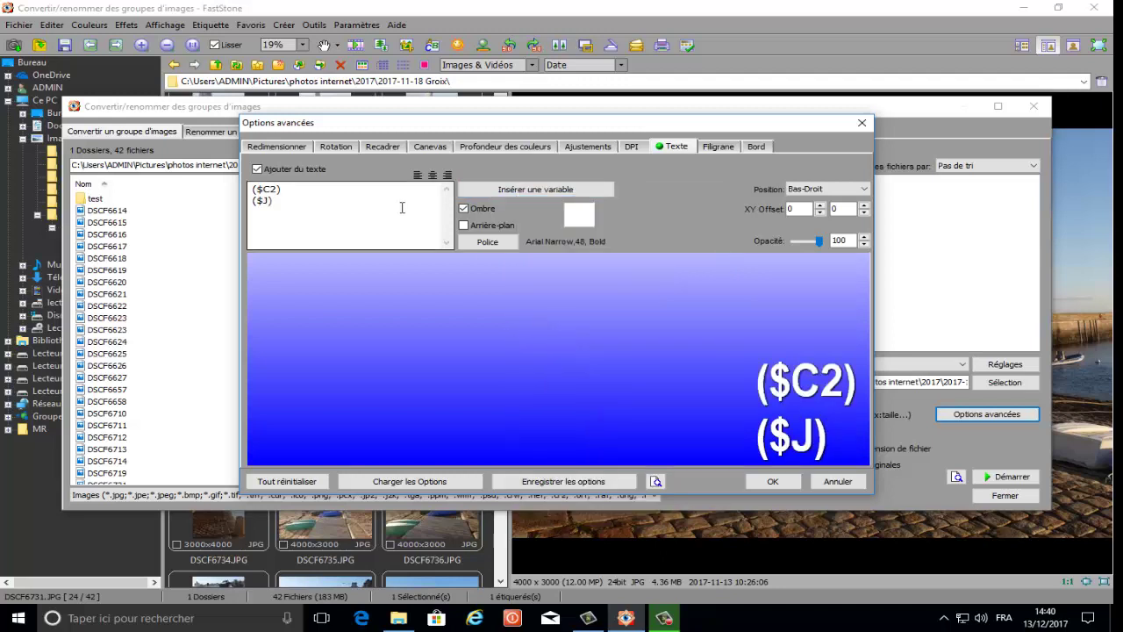
# Append a spaced hyphen and the EXIF maximum aperture variable ($N) after the exposure time on the caption's second line.
pyautogui.click(321, 203)
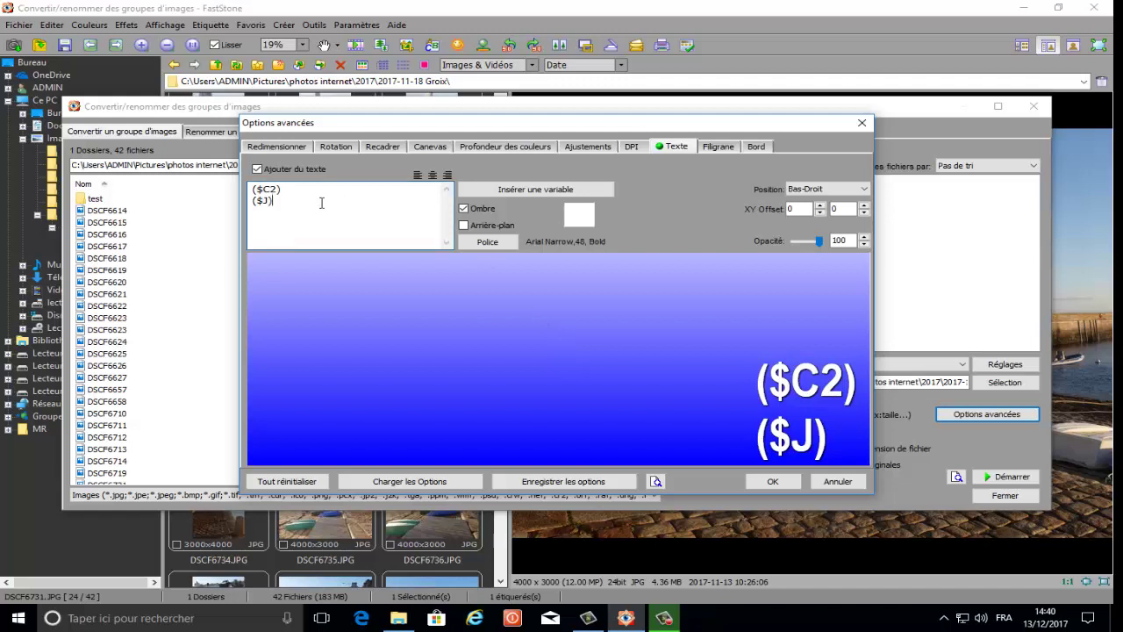
pyautogui.write('-')
pyautogui.press('BackSpace')
pyautogui.write('-')
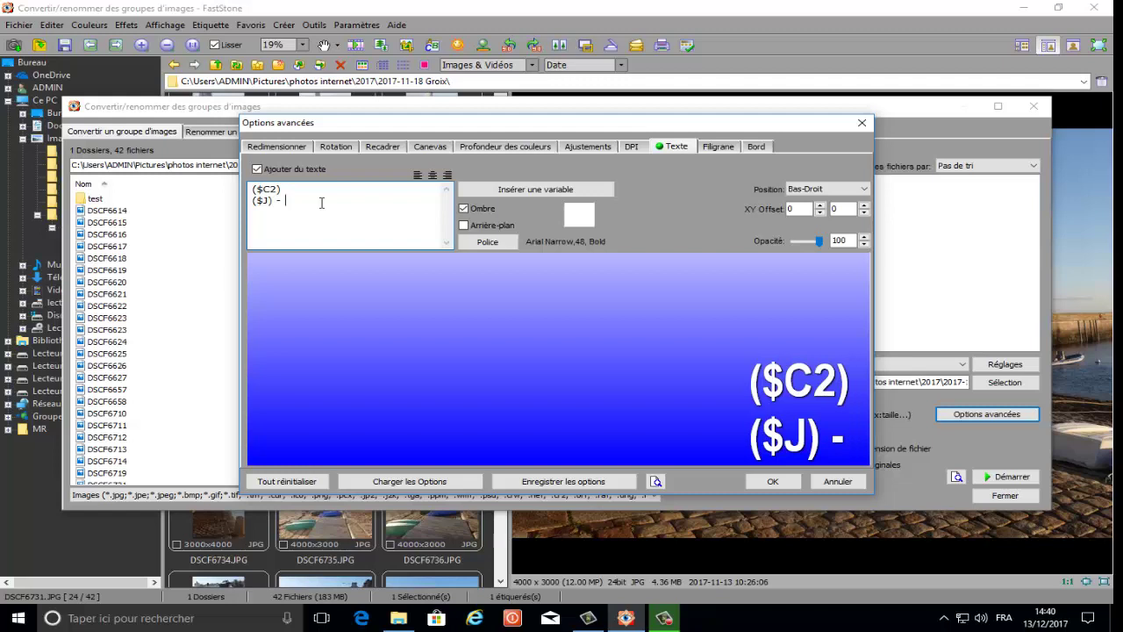
pyautogui.click(512, 190)
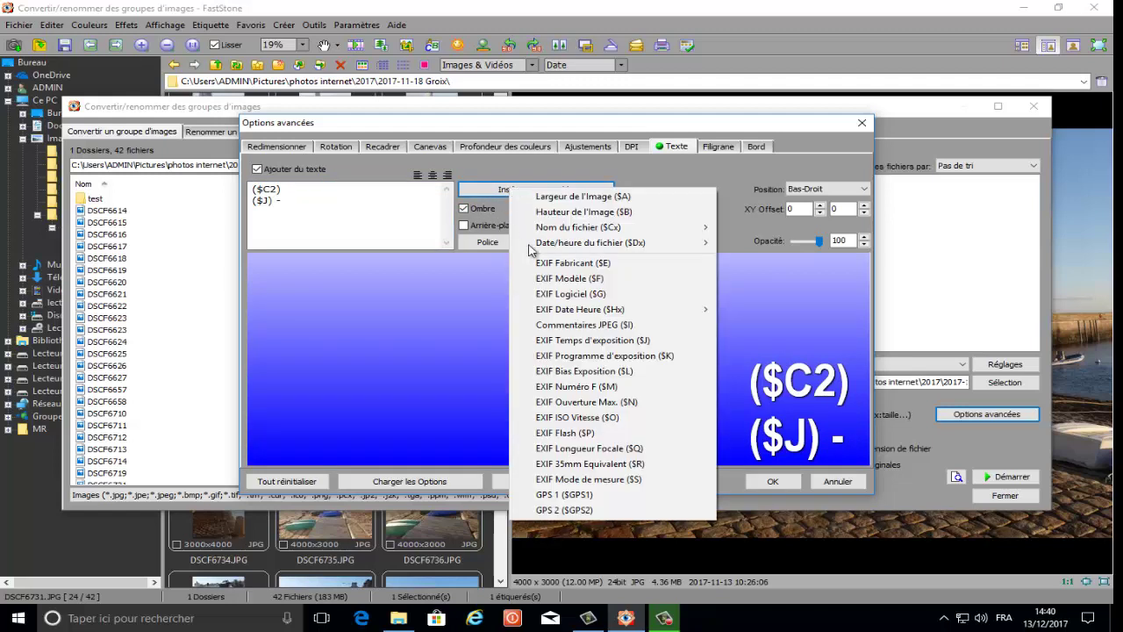
pyautogui.click(587, 401)
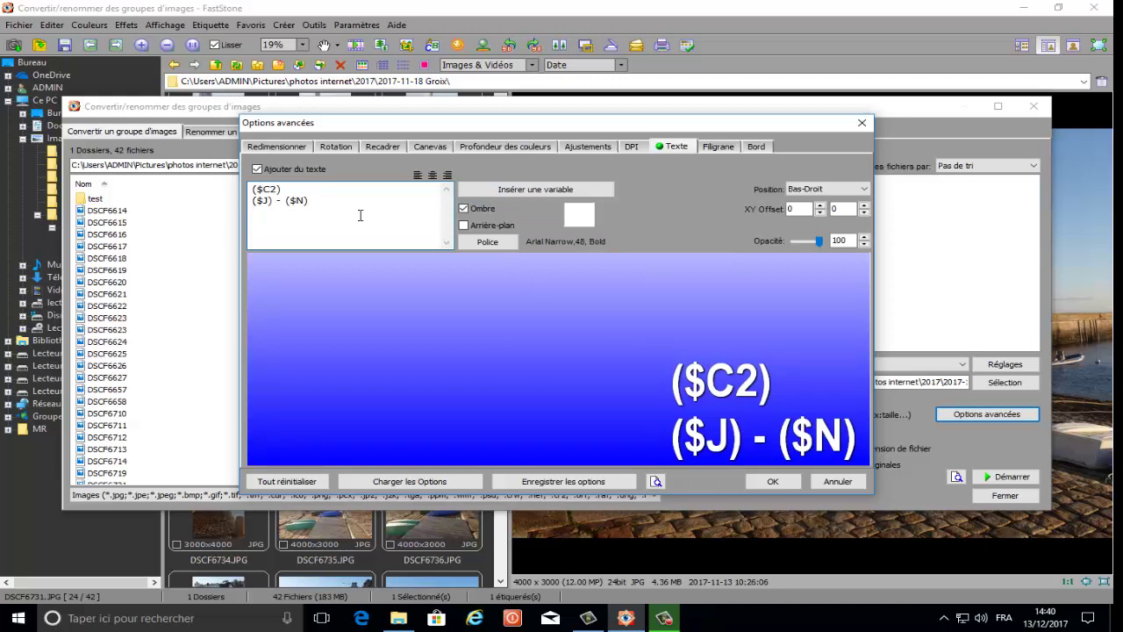
# Add a third caption line with the photographer's first name followed by "photographies".
pyautogui.write('L')
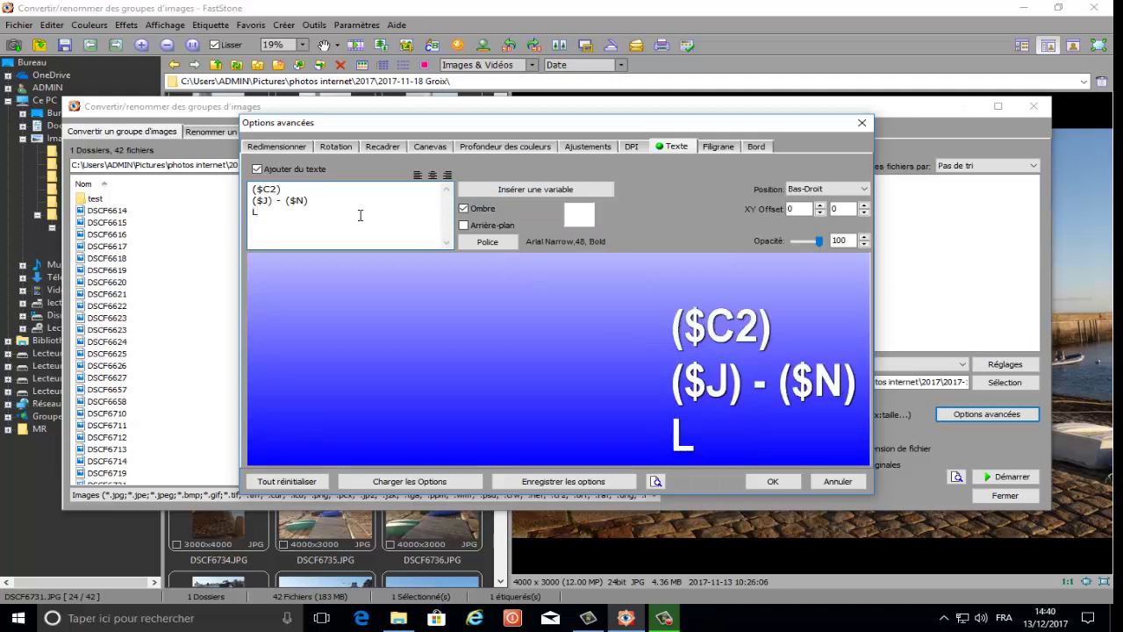
pyautogui.write('aurent ')
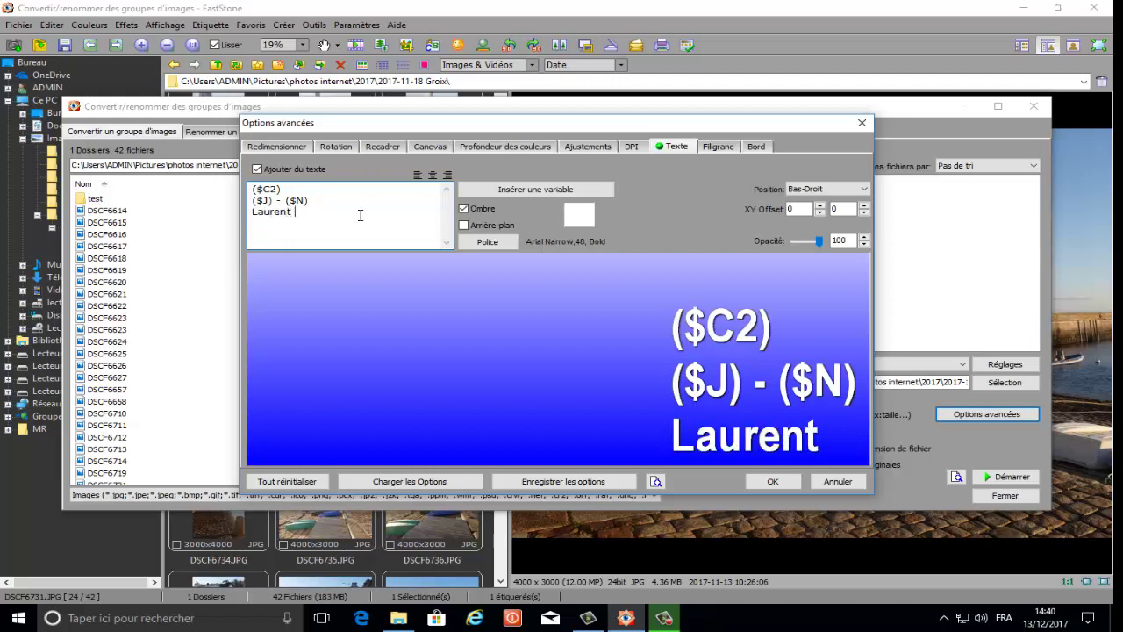
pyautogui.write('photog')
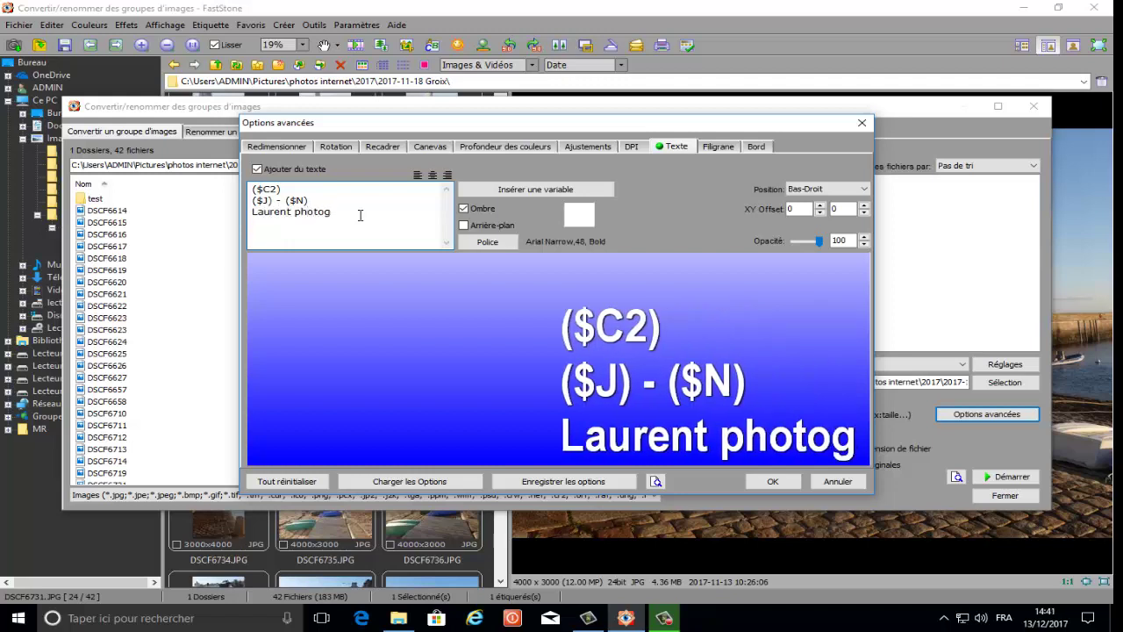
pyautogui.write('raphies')
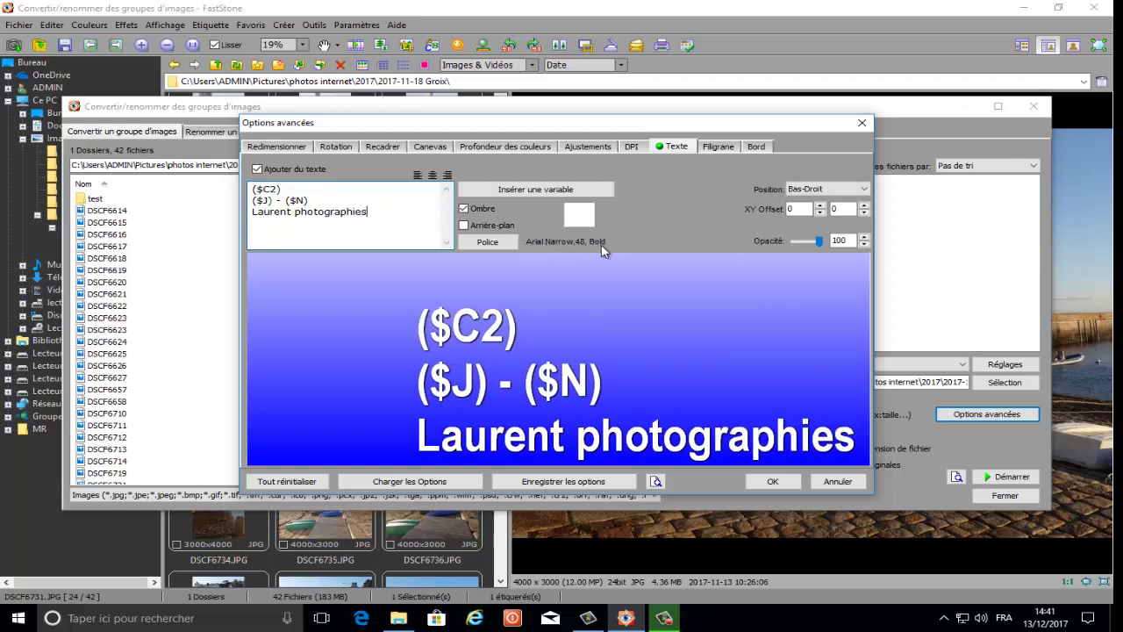
# Accept the caption's current font settings and set the text opacity to 88.
pyautogui.click(512, 245)
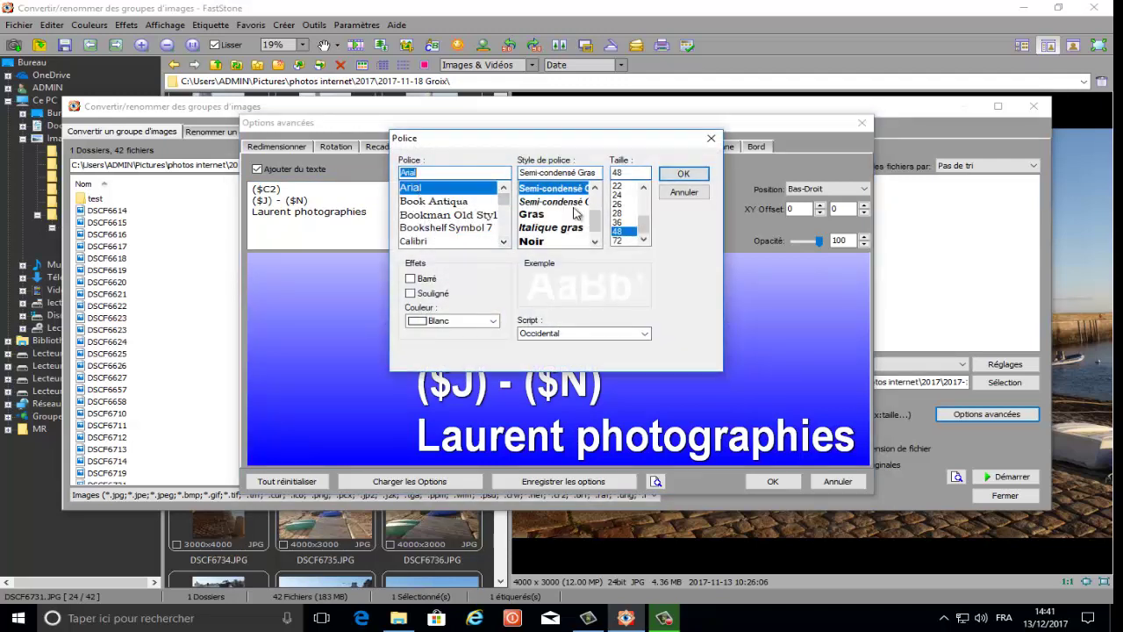
pyautogui.click(688, 178)
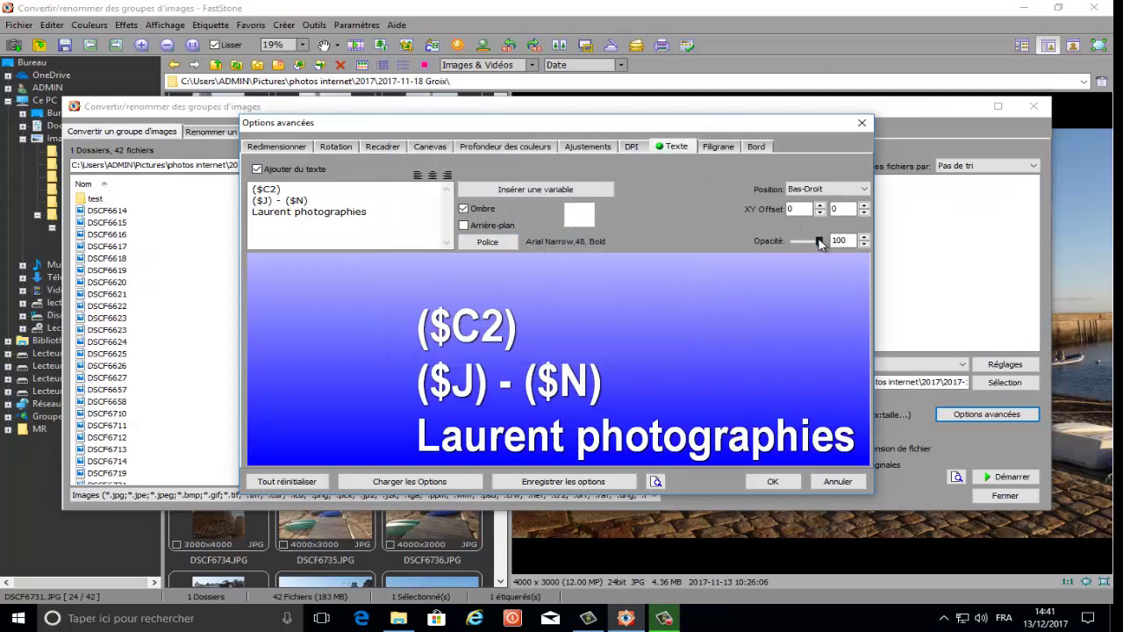
pyautogui.moveTo(819, 242); pyautogui.dragTo(816, 242)
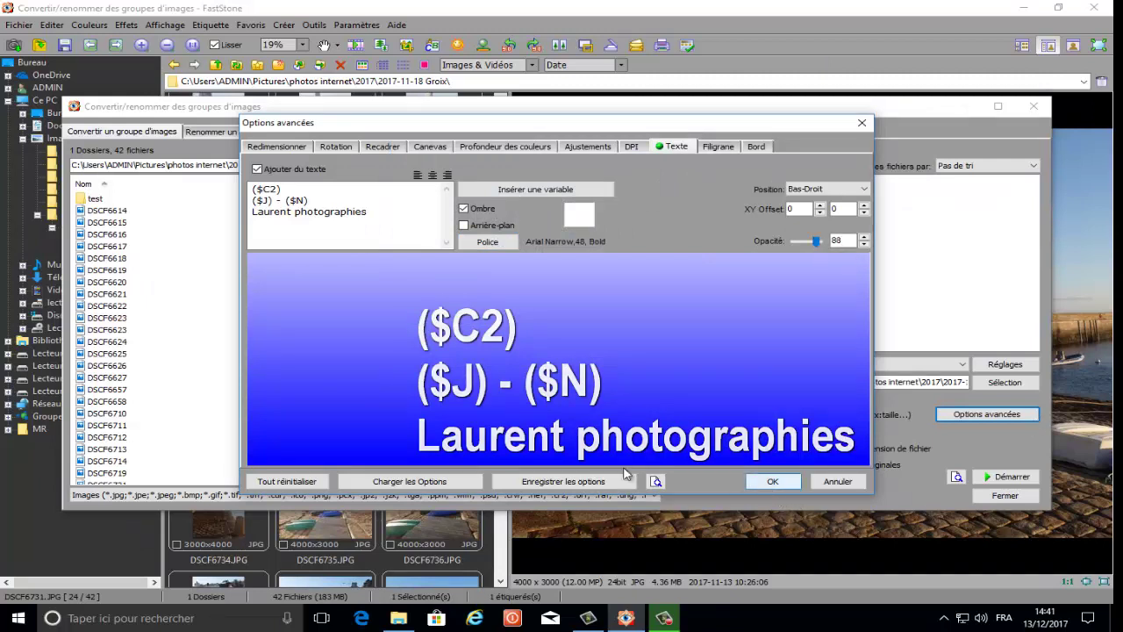
# Save the advanced options as a converter configuration file named "export parametres" in the filigrane folder.
pyautogui.click(561, 482)
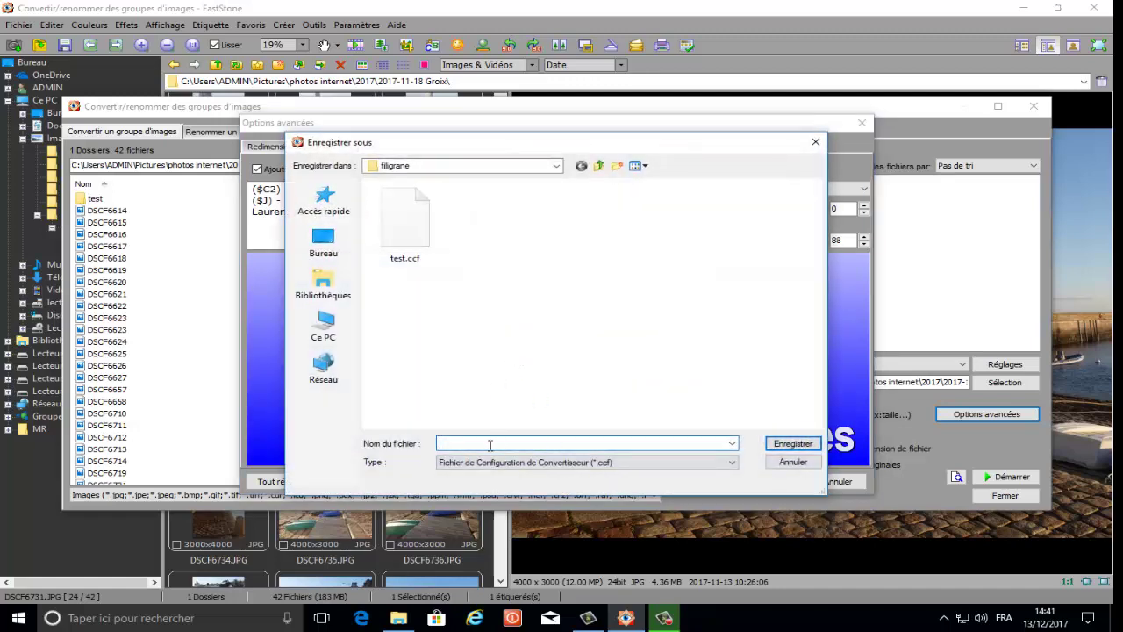
pyautogui.write('export parametres')
pyautogui.click(792, 444)
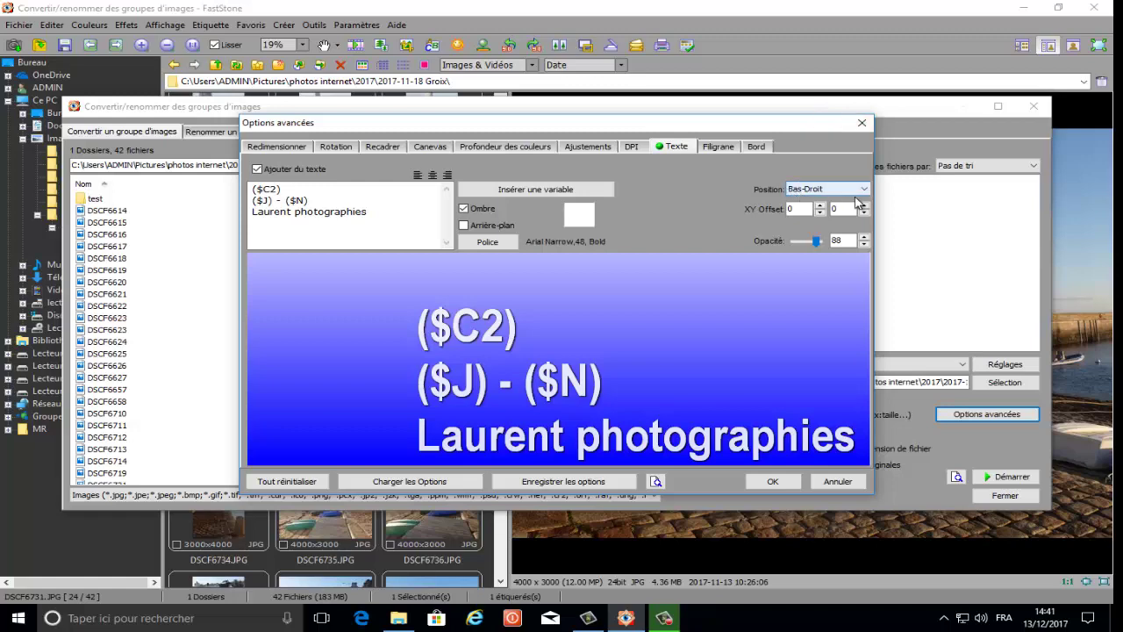
# Confirm the text options, run the conversion and close its report, and open the test folder containing the converted photo.
pyautogui.click(773, 482)
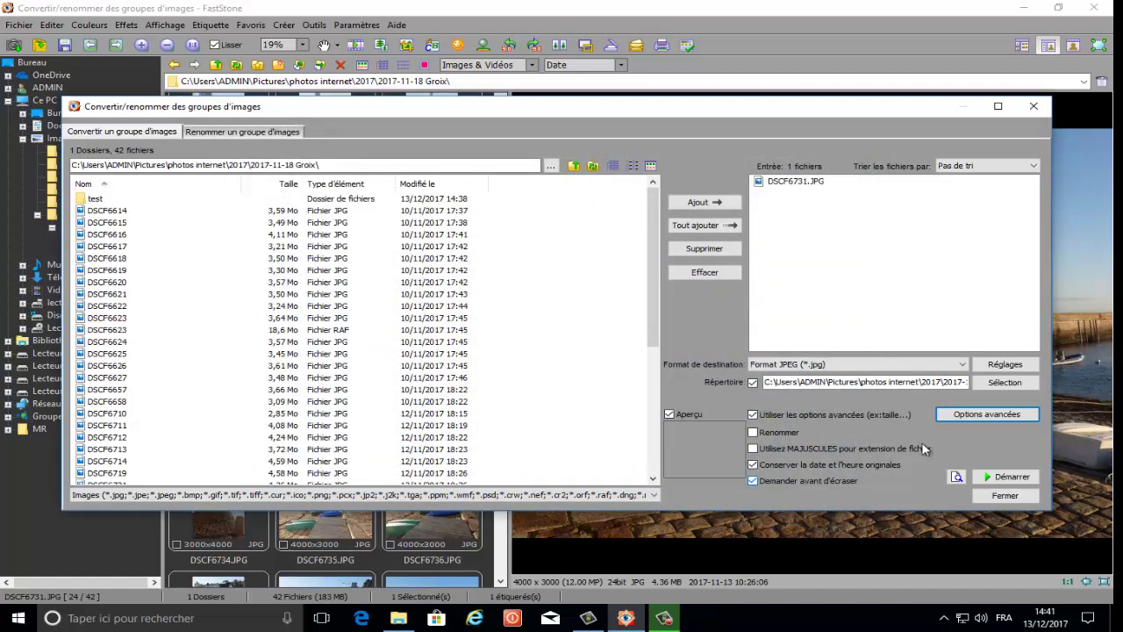
pyautogui.click(1011, 476)
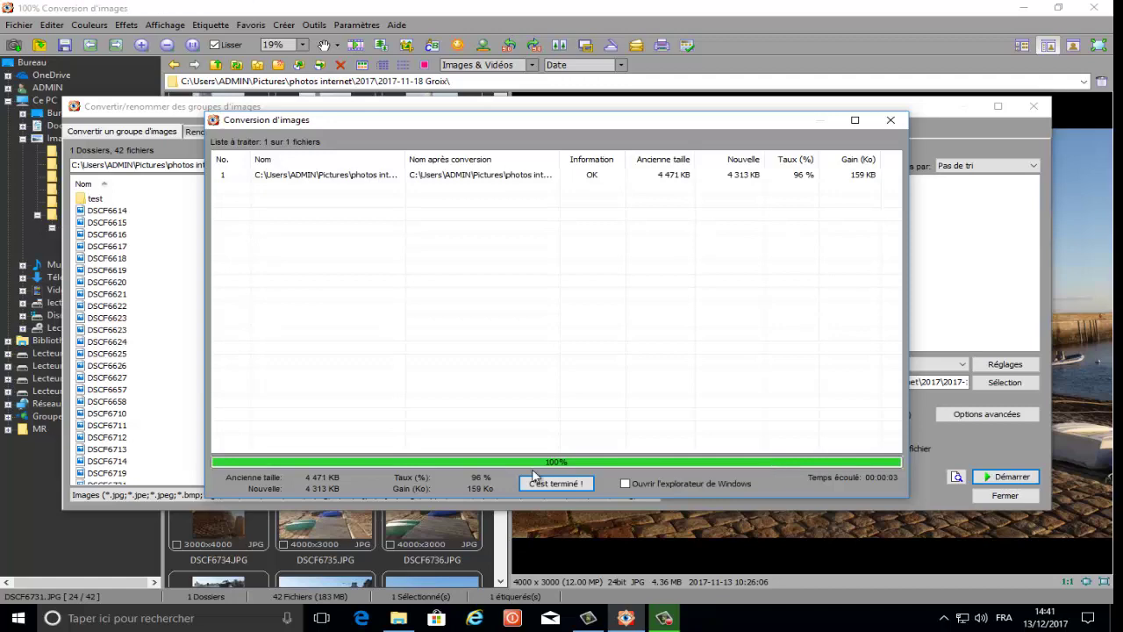
pyautogui.click(553, 482)
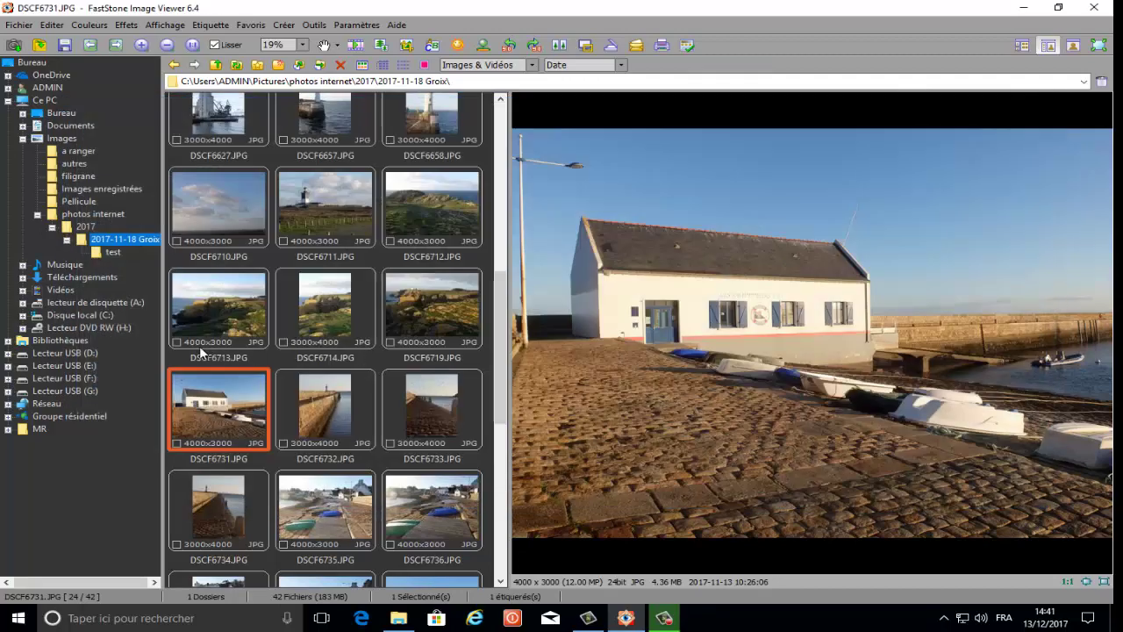
pyautogui.click(115, 252)
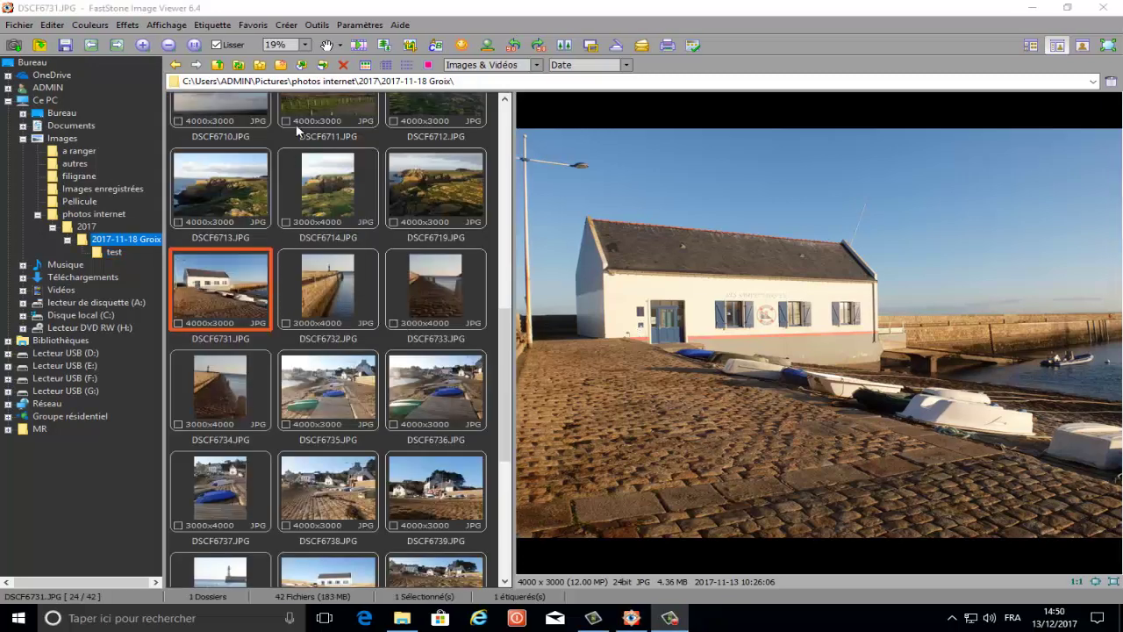
# Open the advanced conversion options for DSCF6731.JPG and enable the test.png watermark.
pyautogui.click(317, 24)
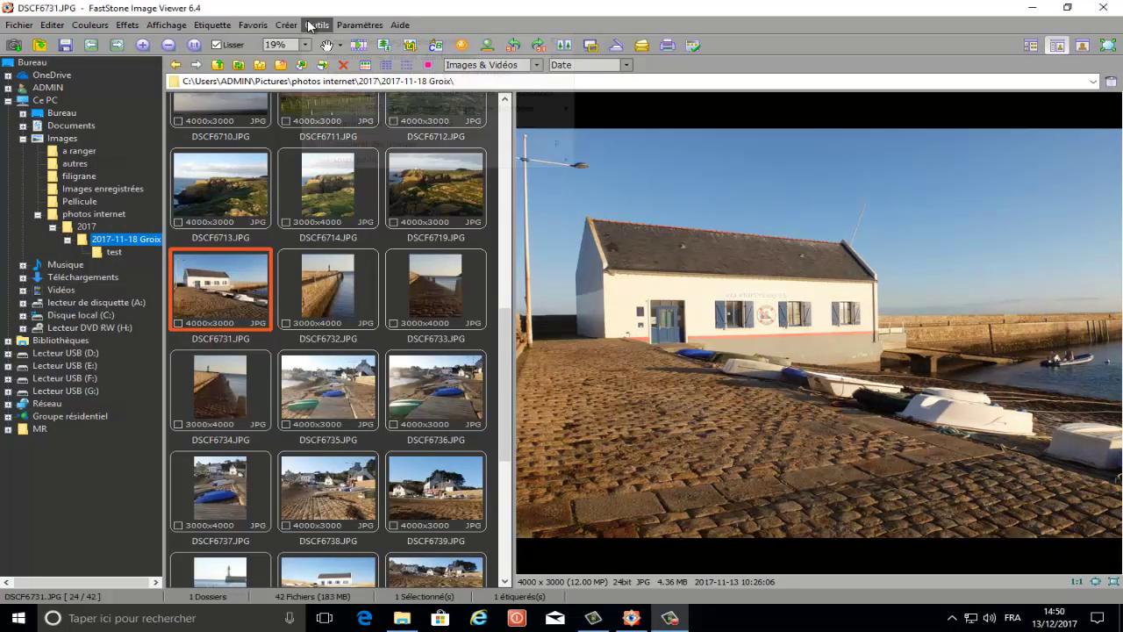
pyautogui.click(342, 42)
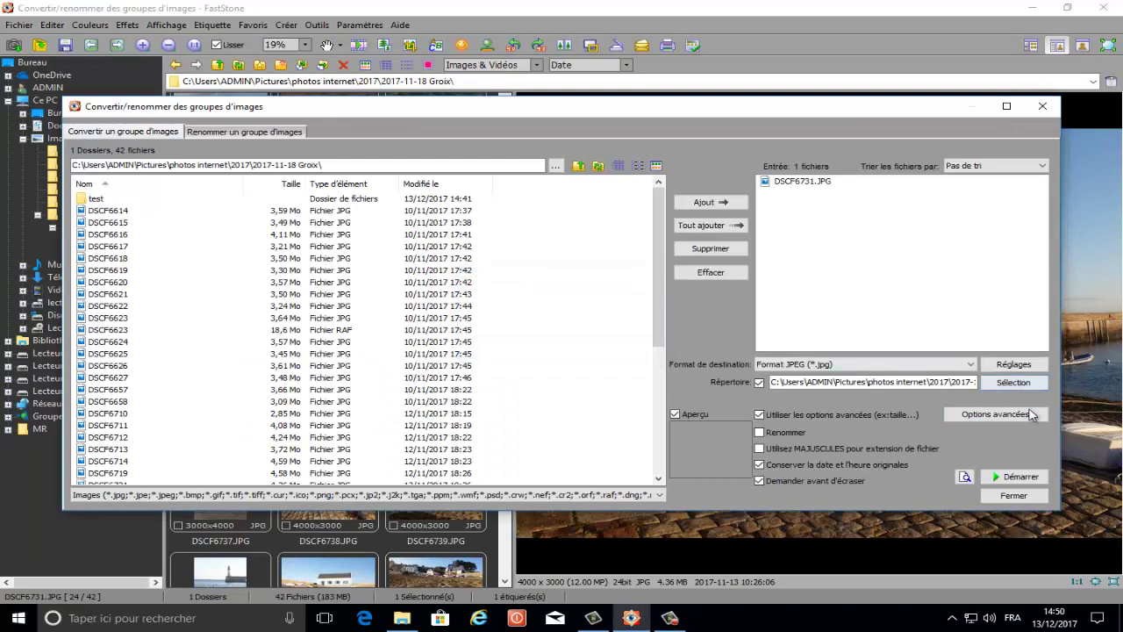
pyautogui.click(1014, 414)
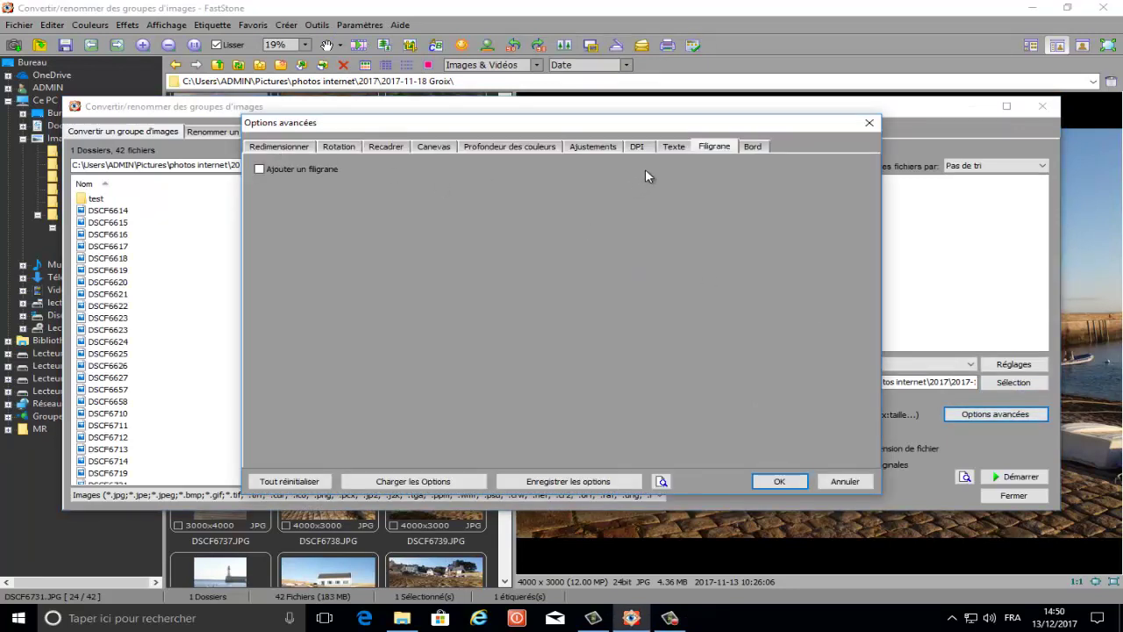
pyautogui.click(263, 170)
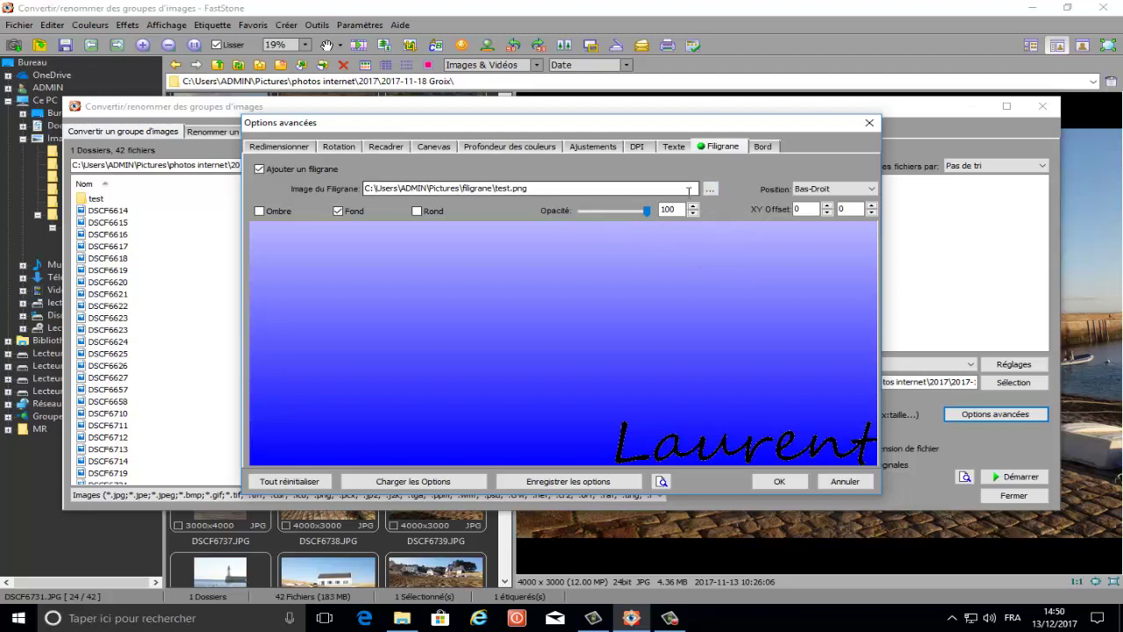
# Choose Bas-Droit as the watermark position and try the shadow effect on and off.
pyautogui.click(834, 189)
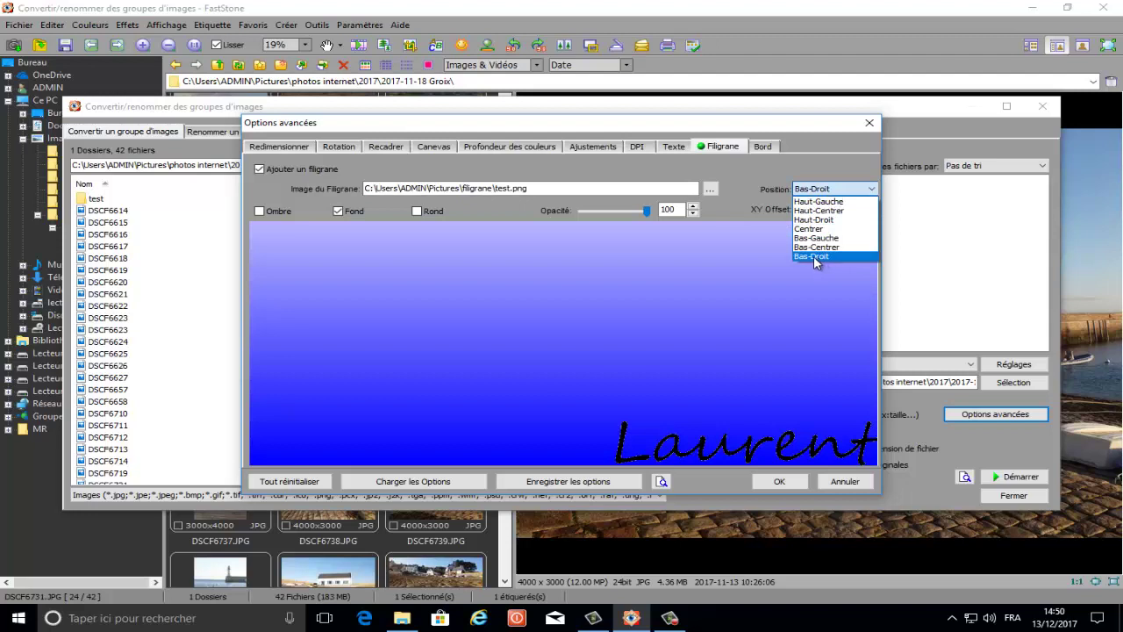
pyautogui.click(812, 255)
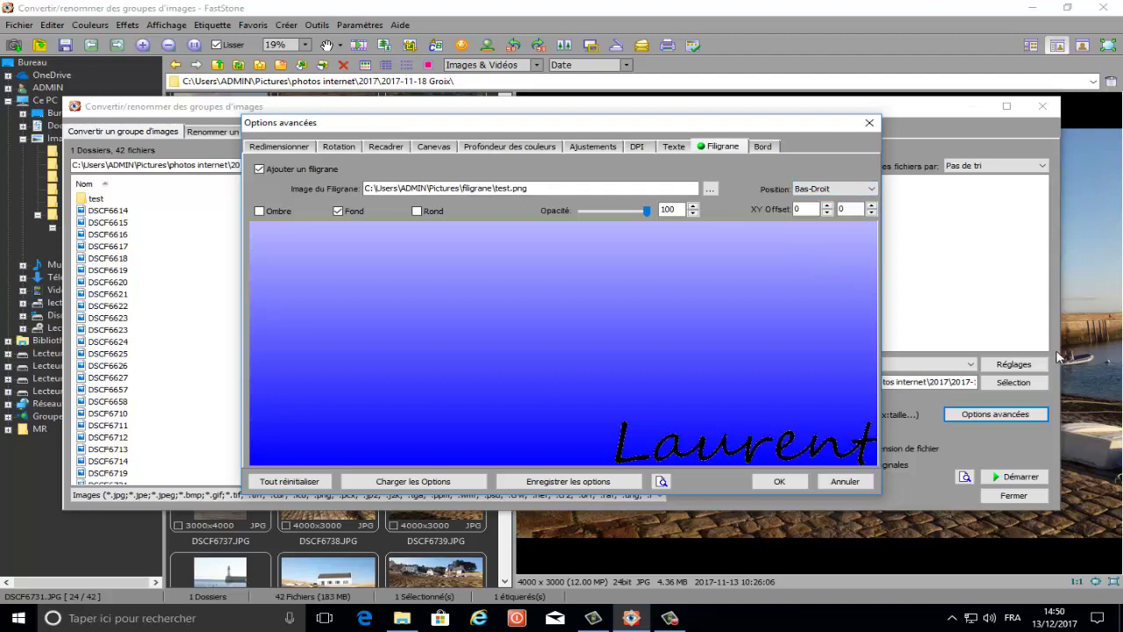
pyautogui.click(259, 212)
pyautogui.click(260, 212)
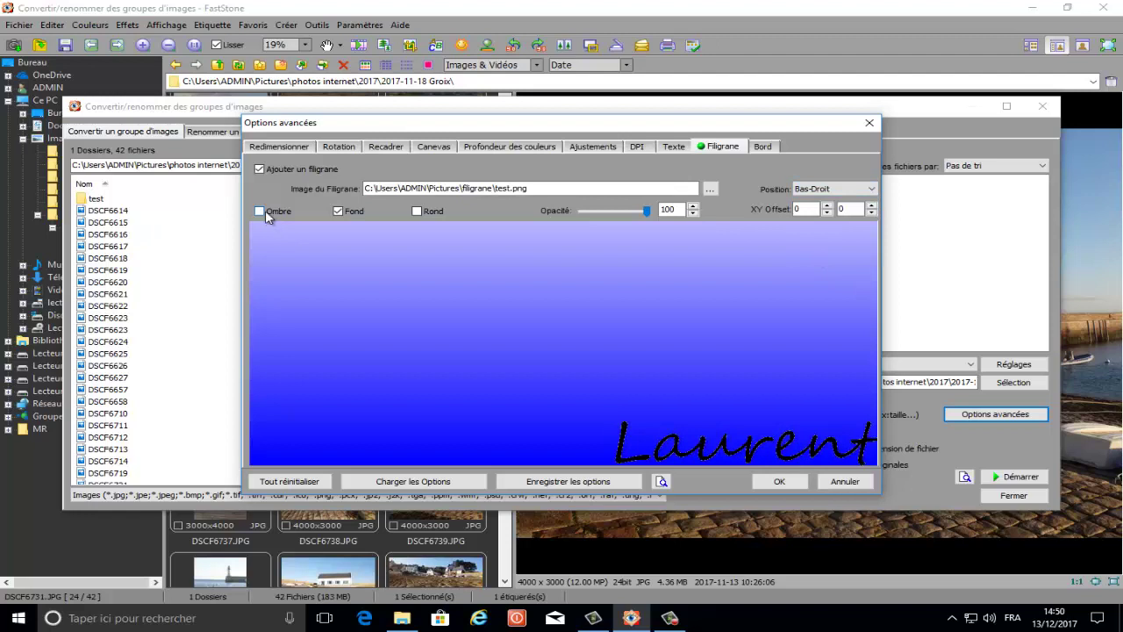
# Try the watermark's Fond and Rond options and set its opacity to 76.
pyautogui.click(340, 214)
pyautogui.click(339, 213)
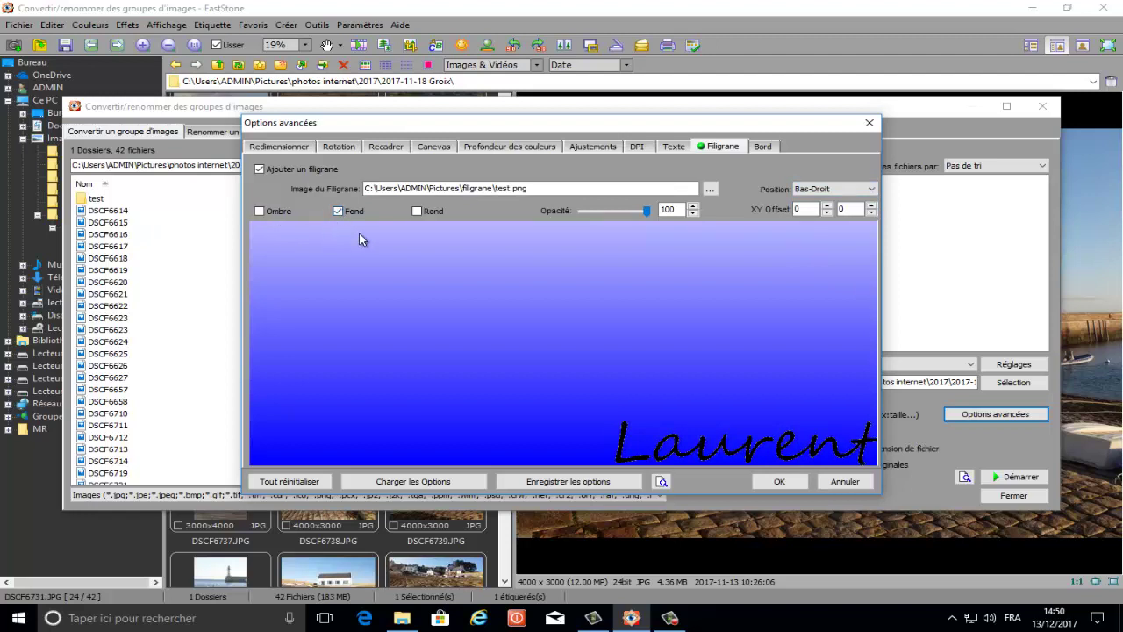
pyautogui.click(417, 212)
pyautogui.moveTo(648, 214)
pyautogui.mouseDown()
pyautogui.moveTo(601, 215)
pyautogui.moveTo(634, 220)
pyautogui.mouseUp()
# Browse the filigrane folder and load the test.png signature as the watermark image.
pyautogui.click(712, 190)
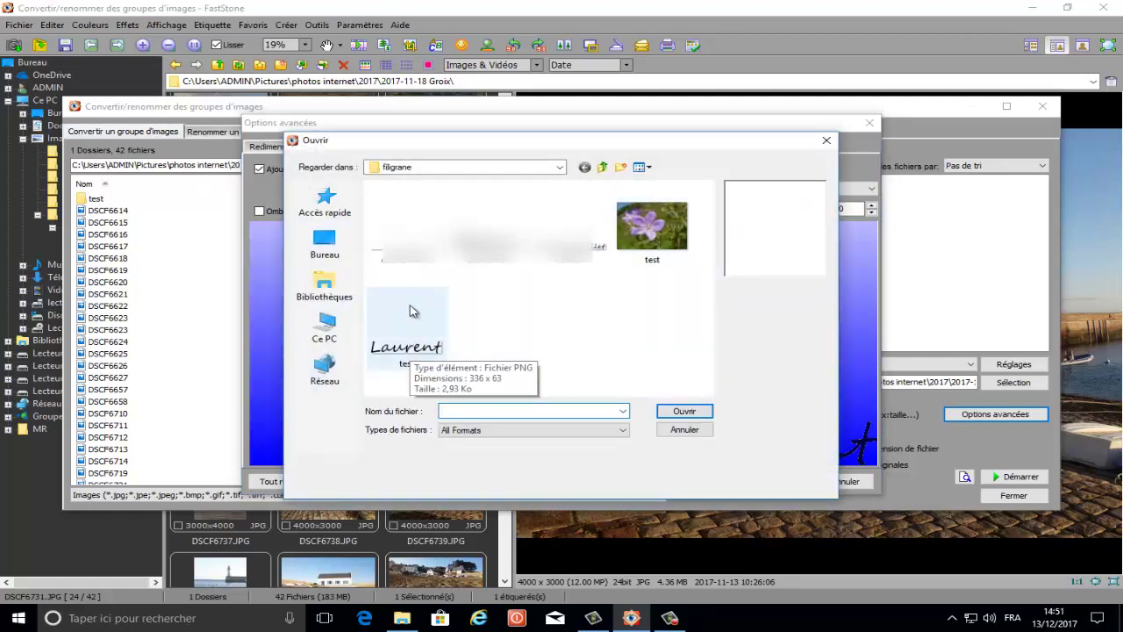
pyautogui.click(402, 352)
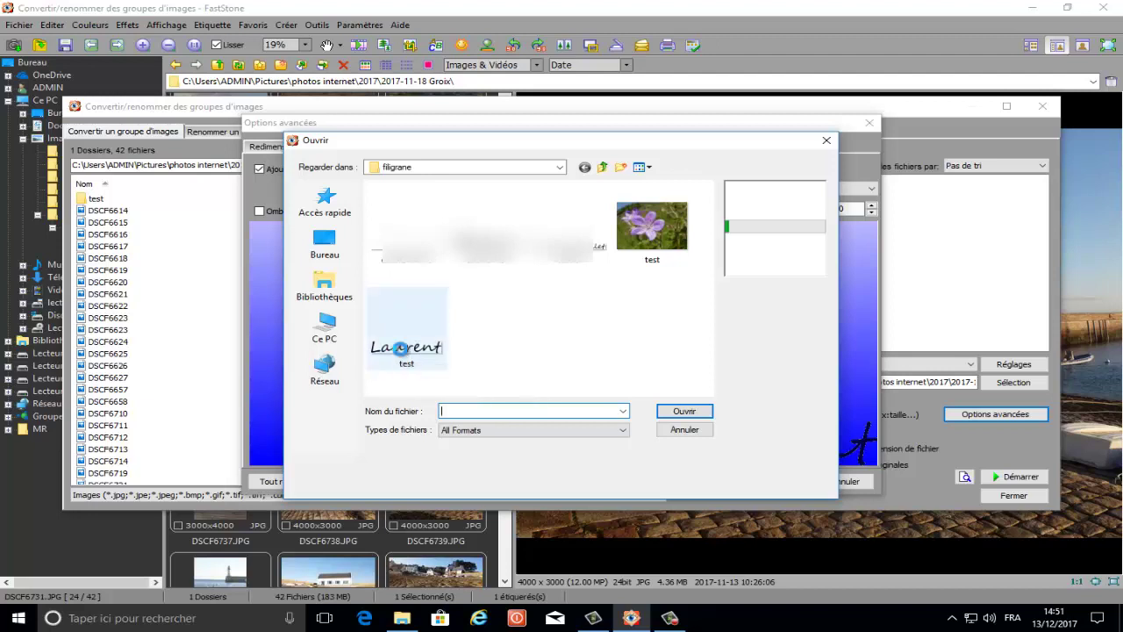
pyautogui.click(684, 412)
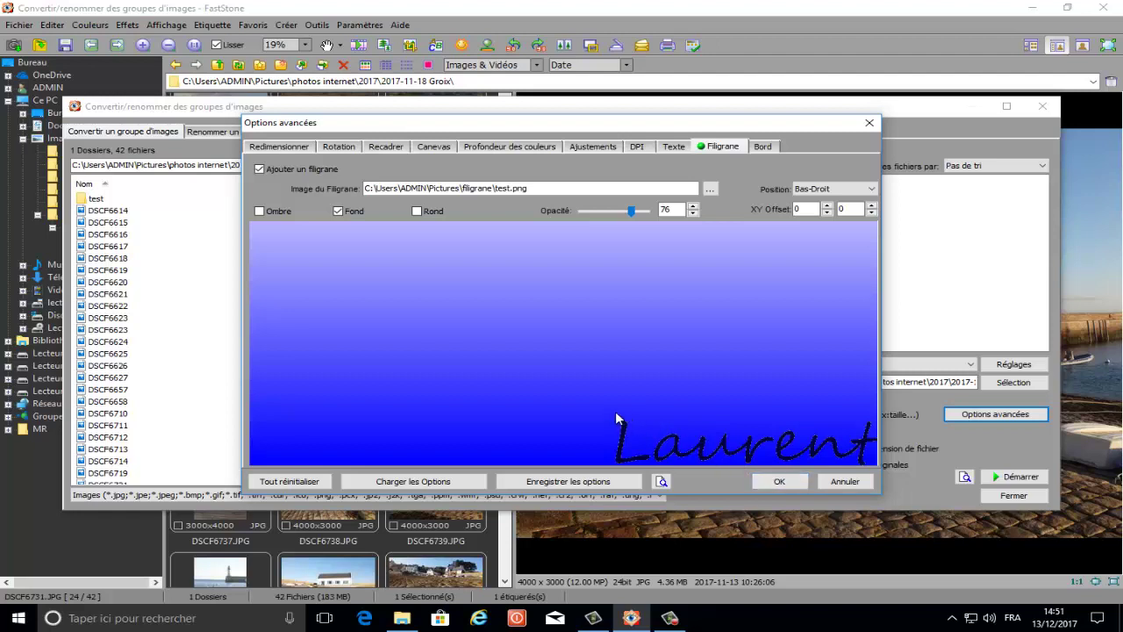
# Confirm the watermark options, run the conversion of DSCF6731.JPG and close its report.
pyautogui.click(780, 482)
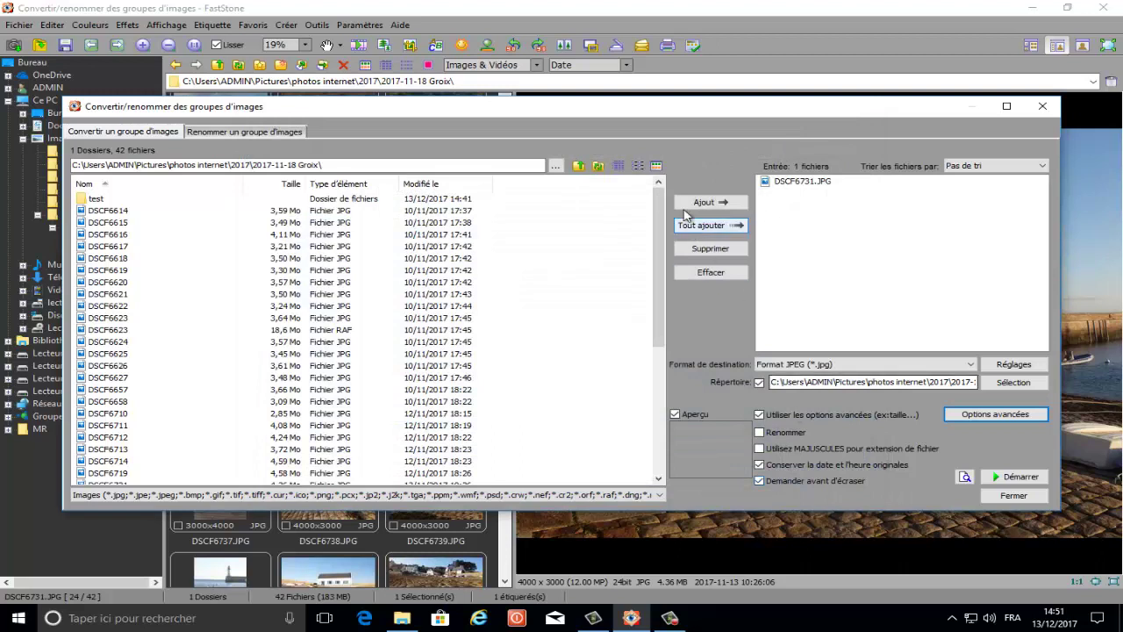
pyautogui.click(1018, 478)
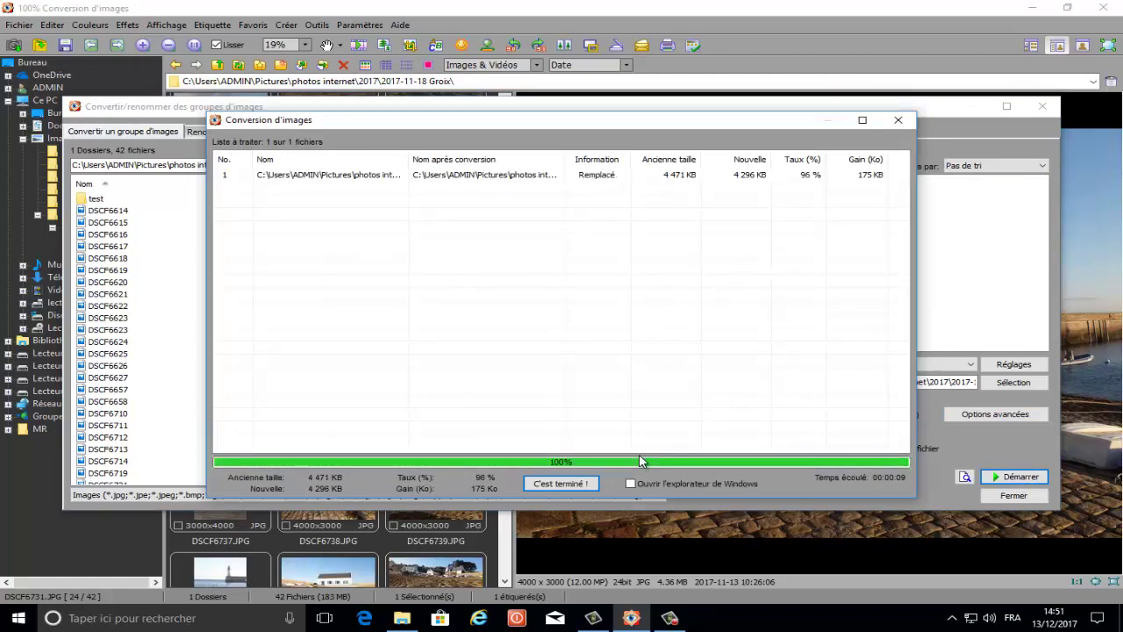
pyautogui.click(561, 483)
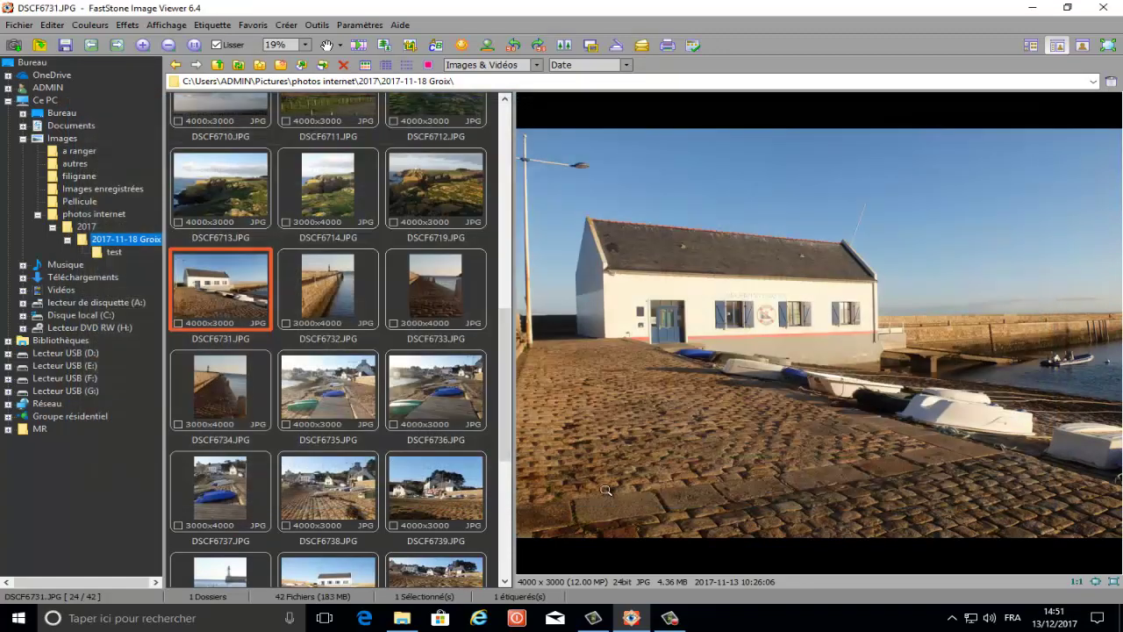
# Open the test folder and inspect the watermark on the converted DSCF6731.jpg in full screen.
pyautogui.click(114, 252)
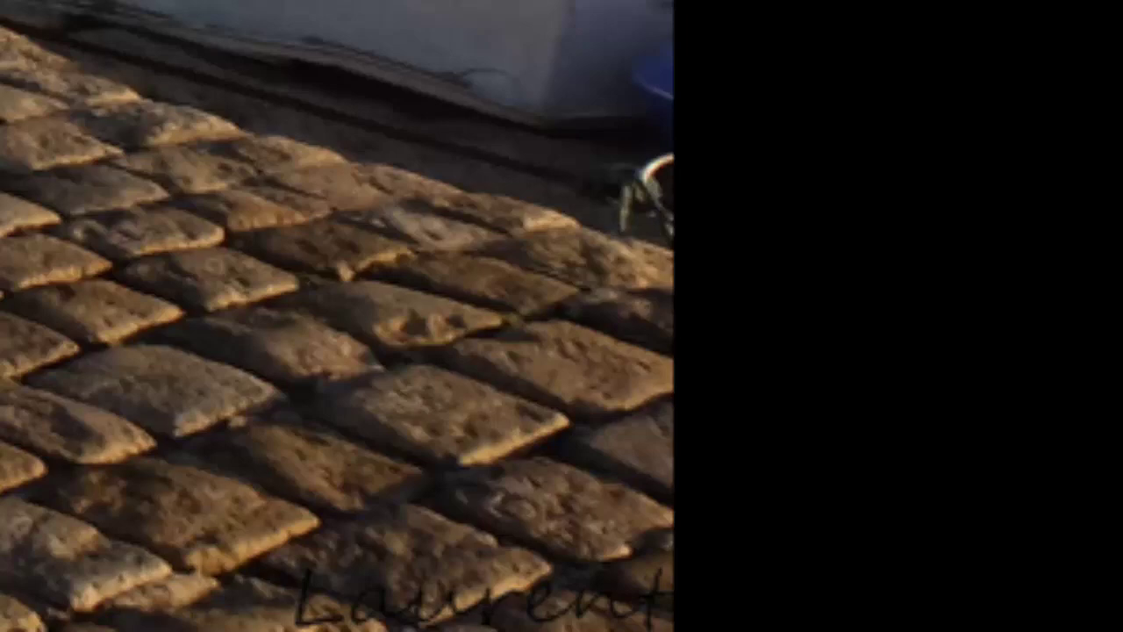
pyautogui.scroll(-3, 544, 375)
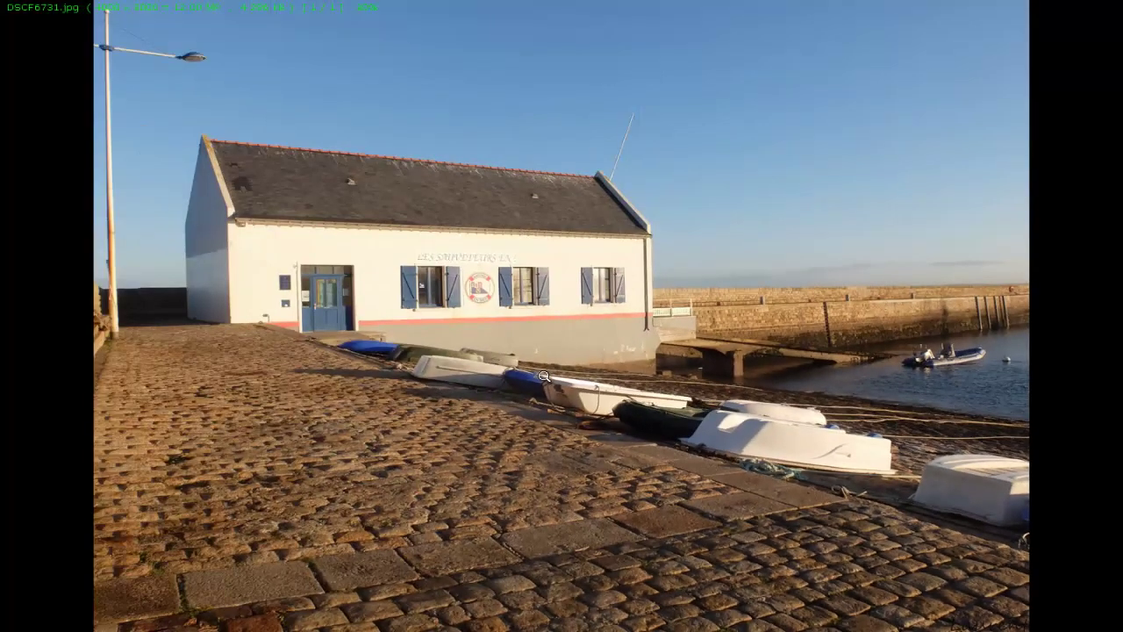
pyautogui.press('Escape')
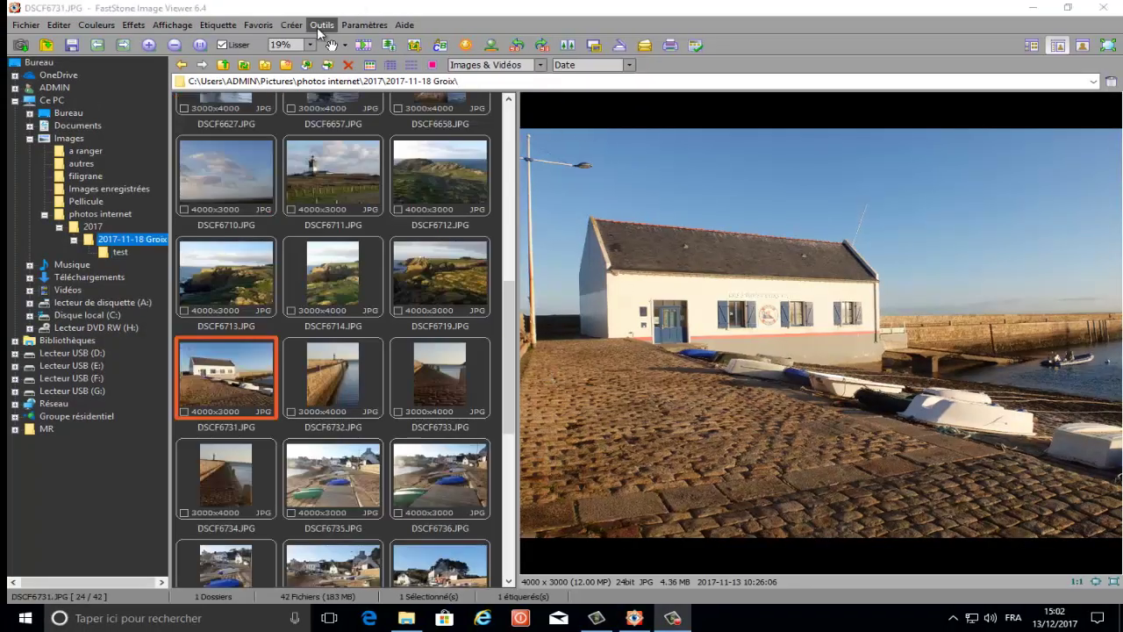
# Try border effects reset to their defaults in the advanced conversion options, cancel them and close the converter.
pyautogui.click(317, 27)
pyautogui.click(362, 68)
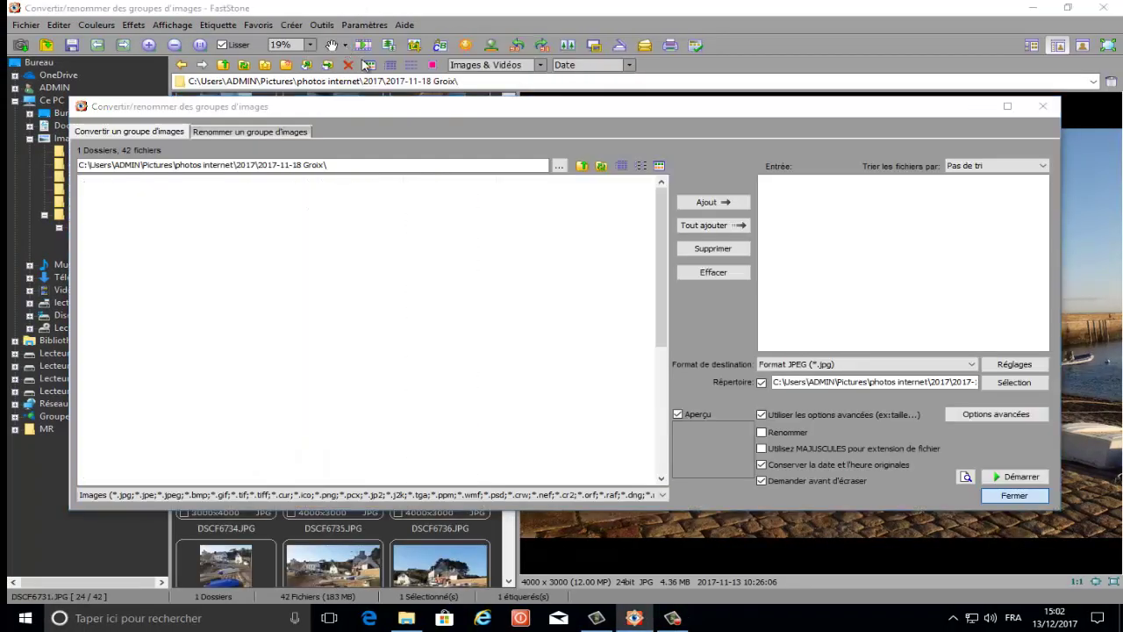
pyautogui.click(1000, 419)
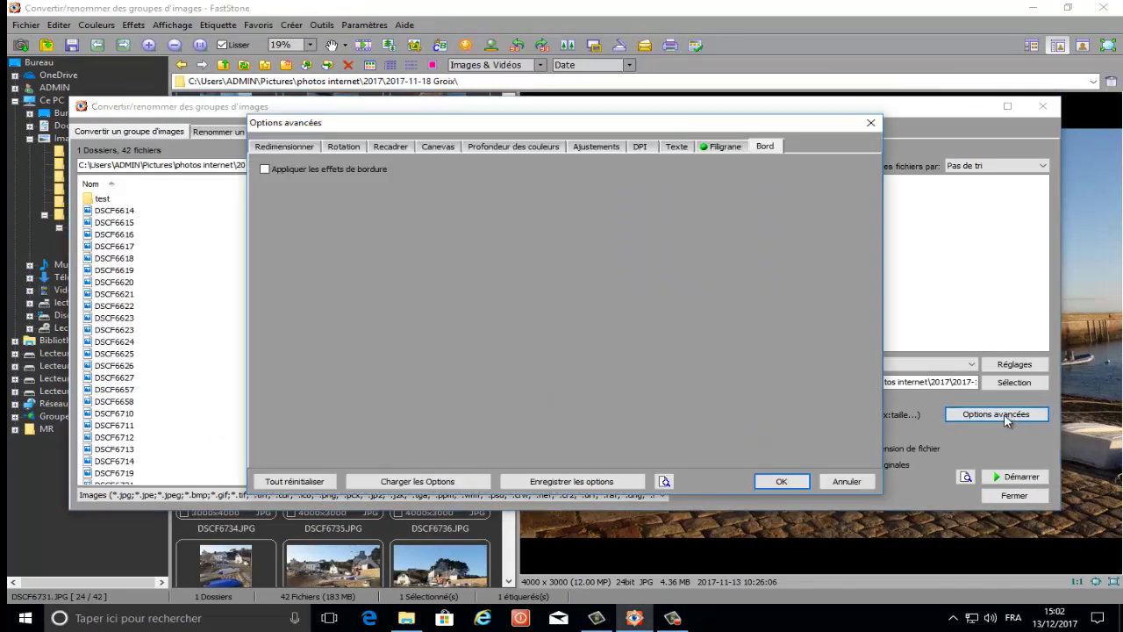
pyautogui.click(265, 169)
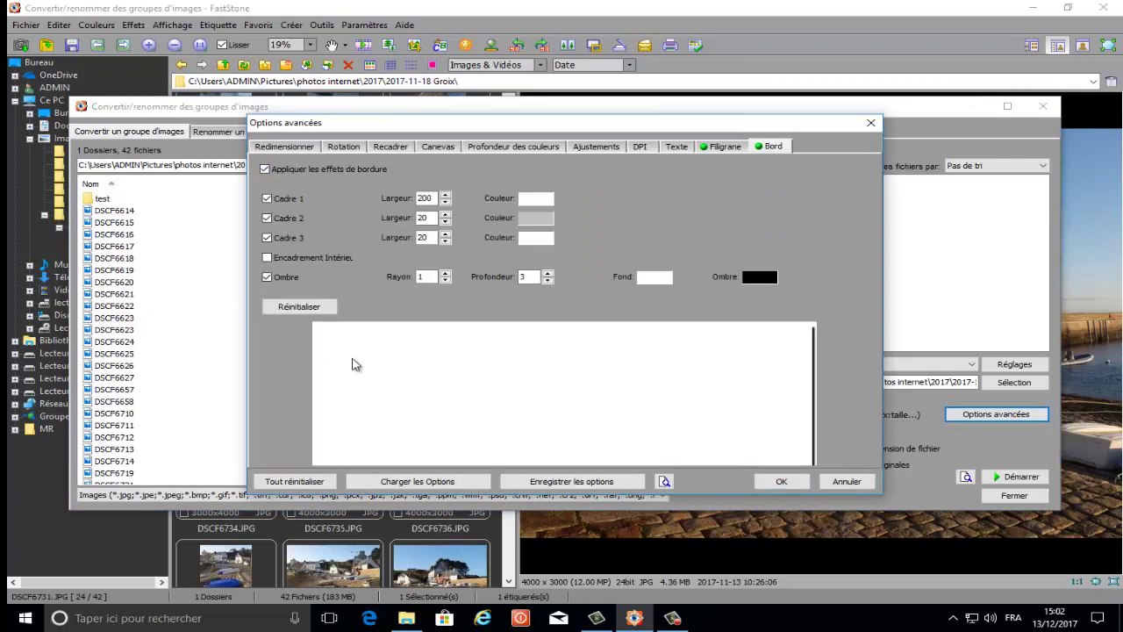
pyautogui.click(296, 307)
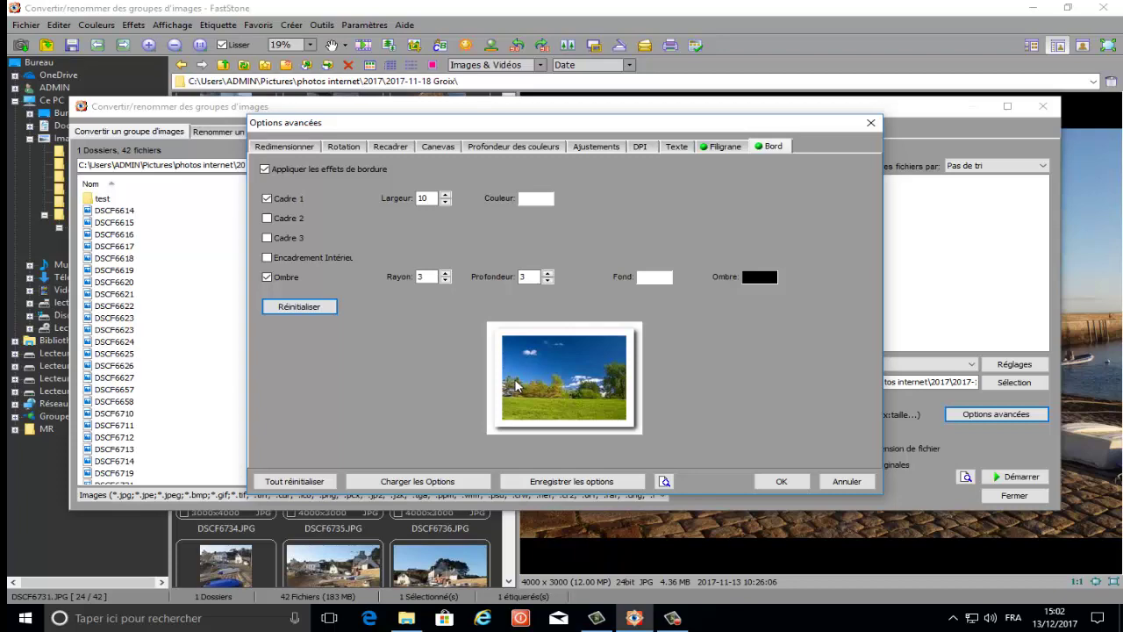
pyautogui.click(863, 483)
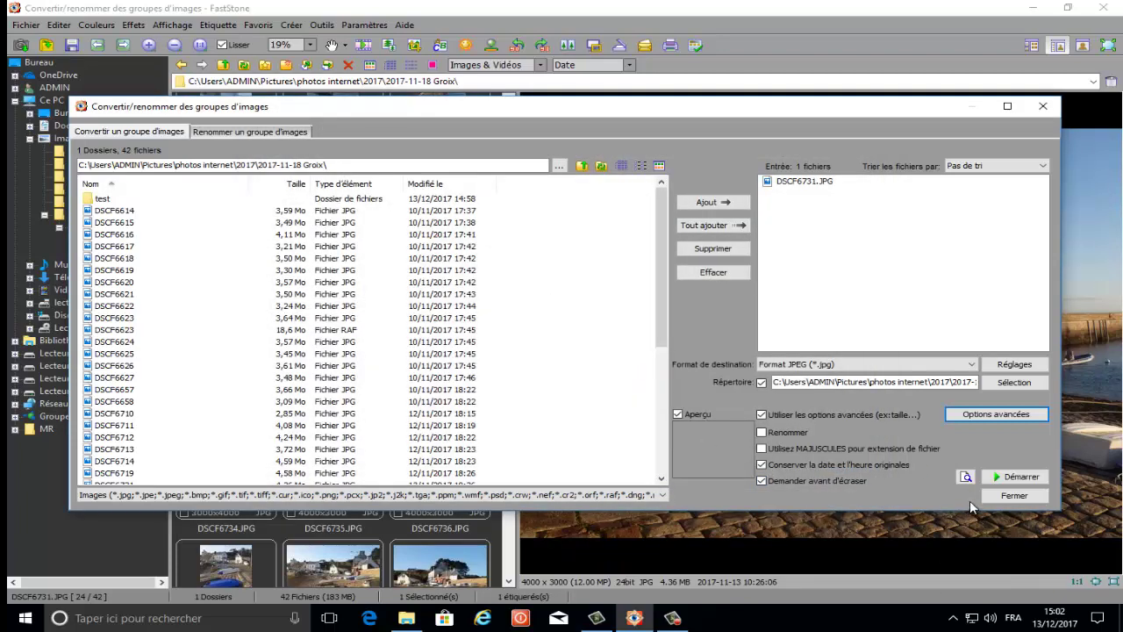
pyautogui.click(1011, 496)
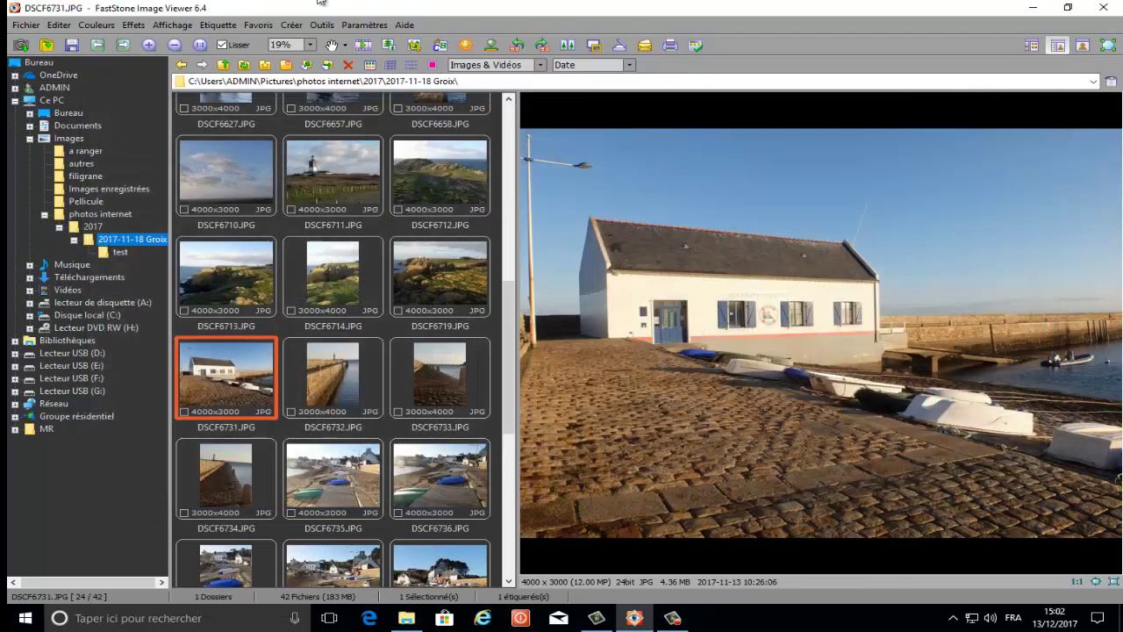
# Open the border effects for DSCF6731.JPG, reset them to their defaults and confirm.
pyautogui.click(130, 25)
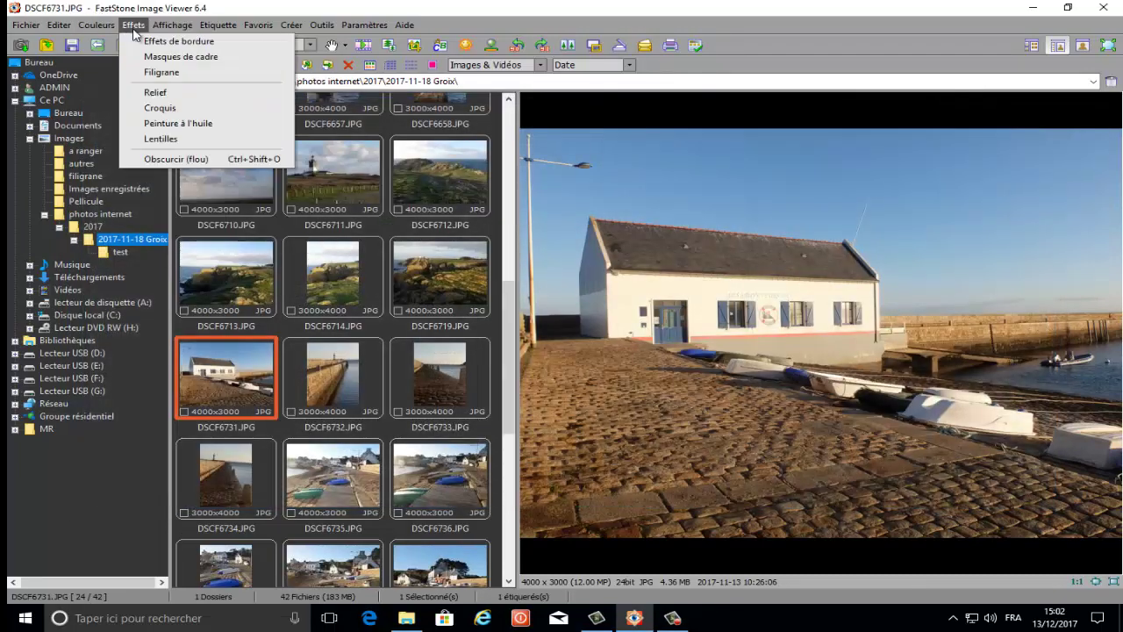
pyautogui.click(143, 42)
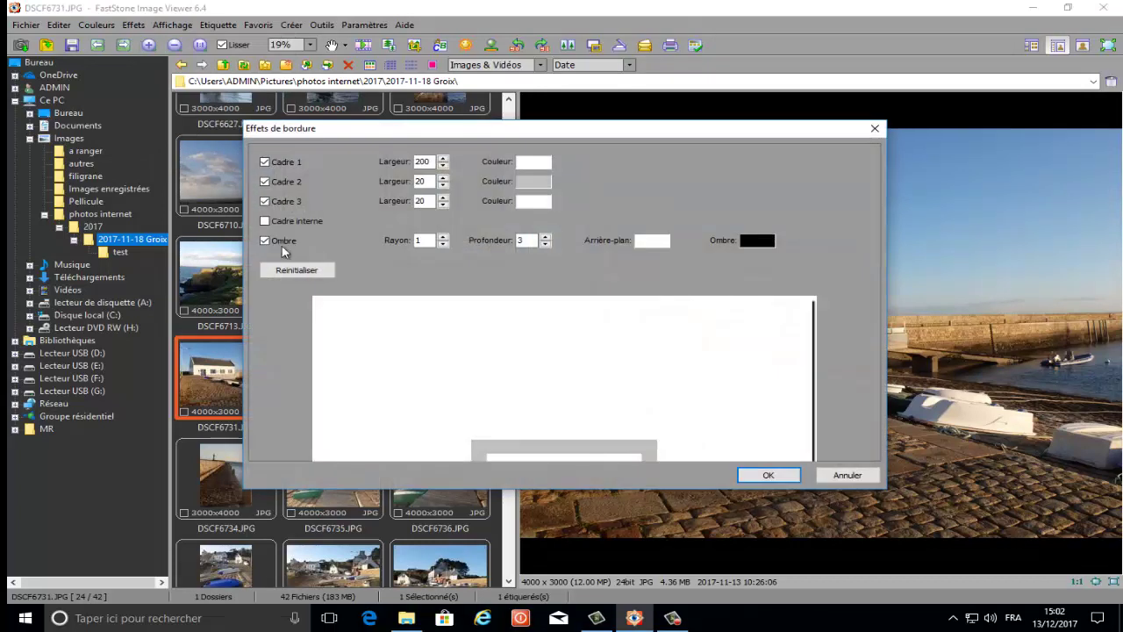
pyautogui.click(296, 270)
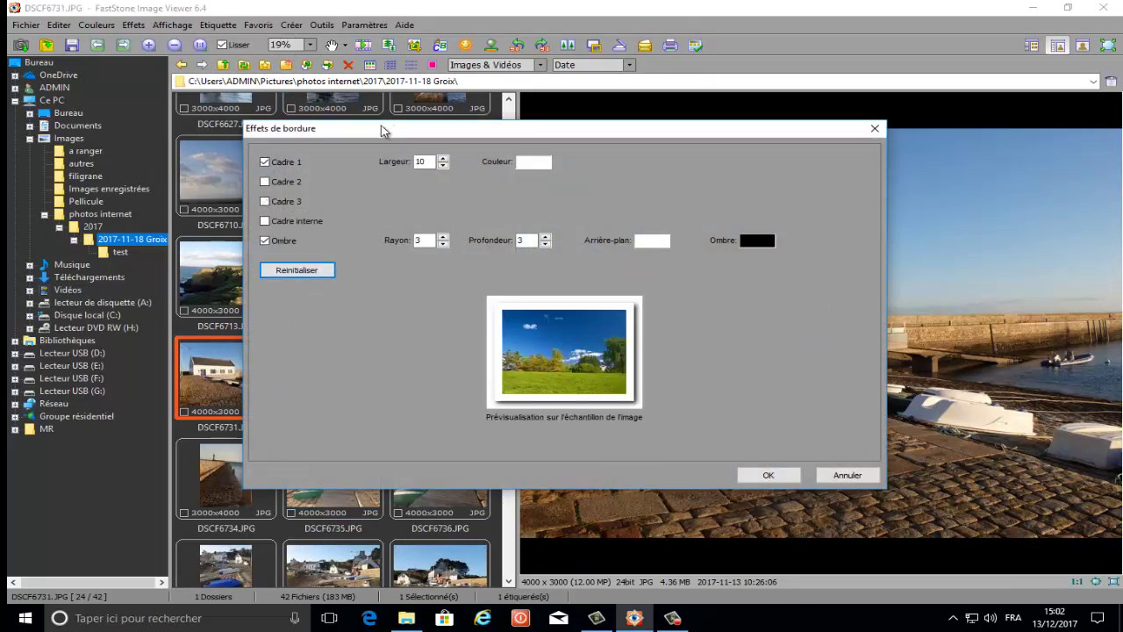
pyautogui.moveTo(386, 130); pyautogui.dragTo(372, 156)
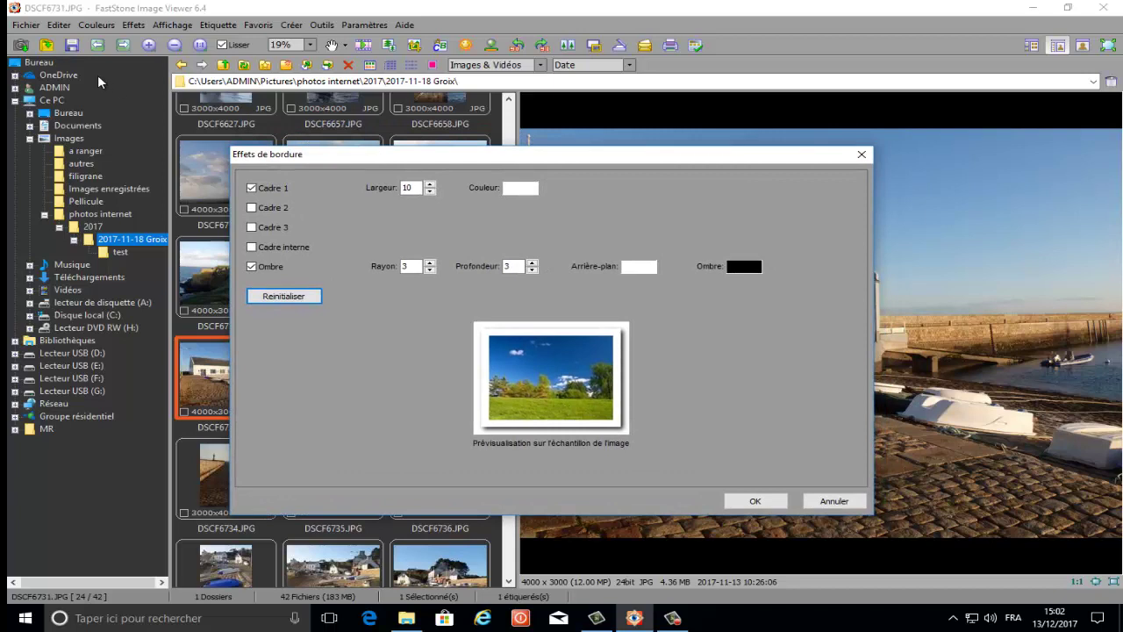
pyautogui.click(778, 502)
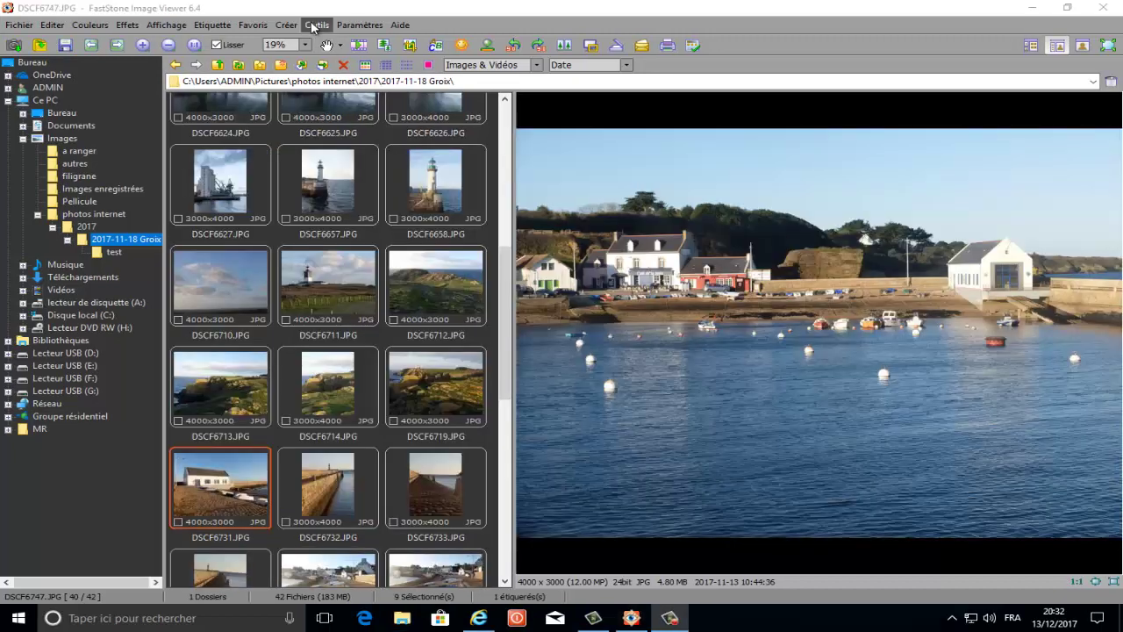
# Open the advanced conversion options for the nine selected photos and enable an extended canvas with 20% extra space horizontally and vertically.
pyautogui.click(315, 26)
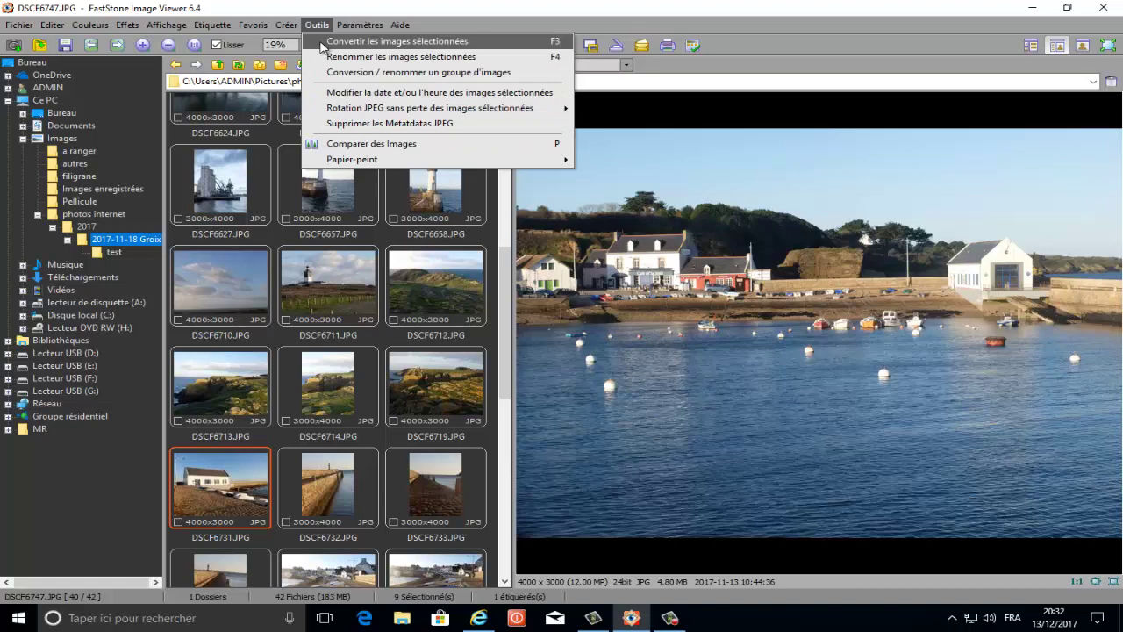
pyautogui.click(322, 46)
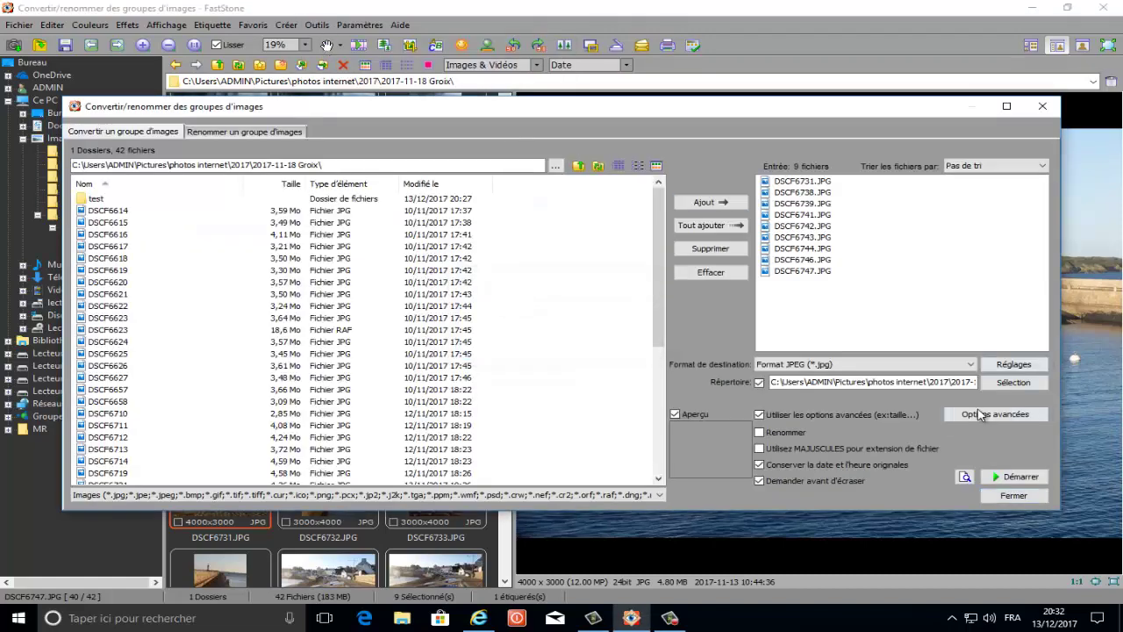
pyautogui.click(983, 415)
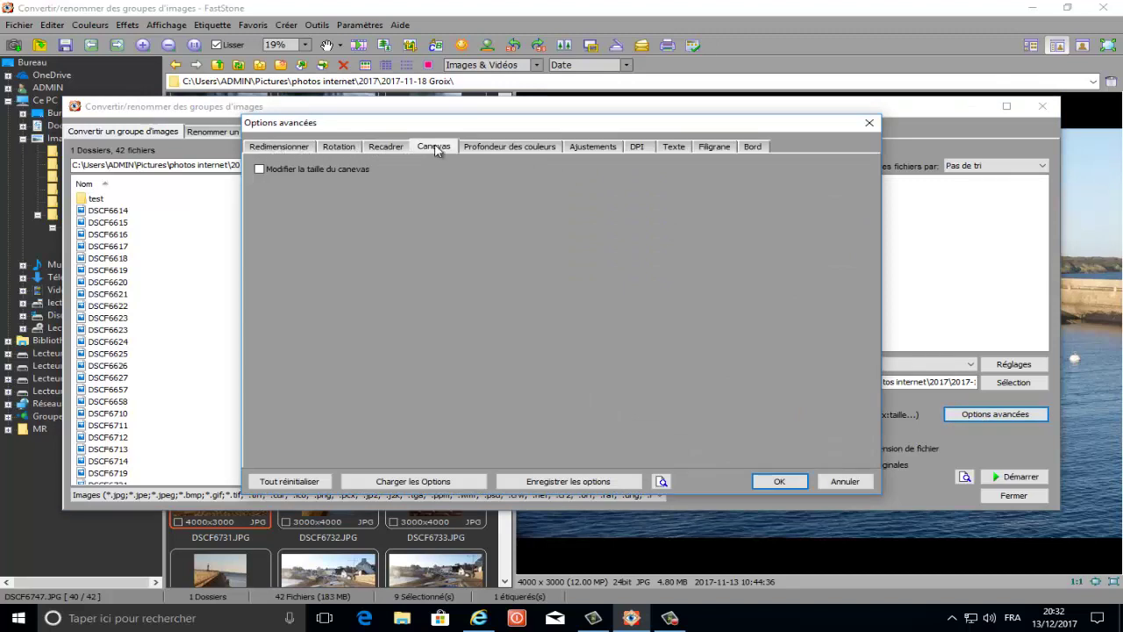
pyautogui.click(259, 169)
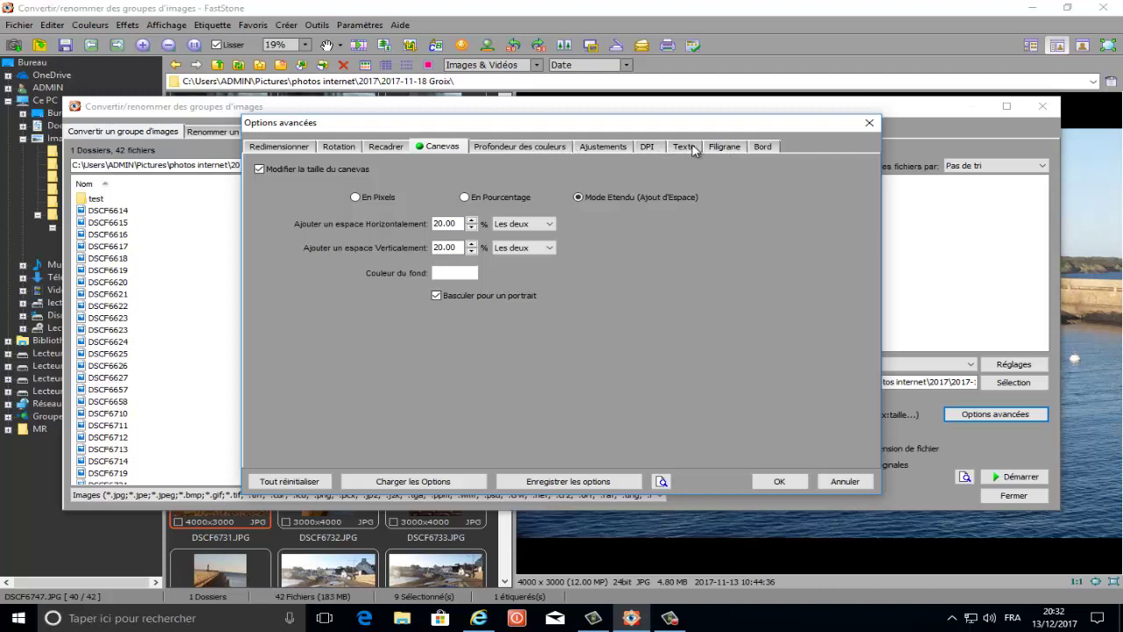
# Add the test.png watermark to the conversion and increase its opacity.
pyautogui.click(725, 147)
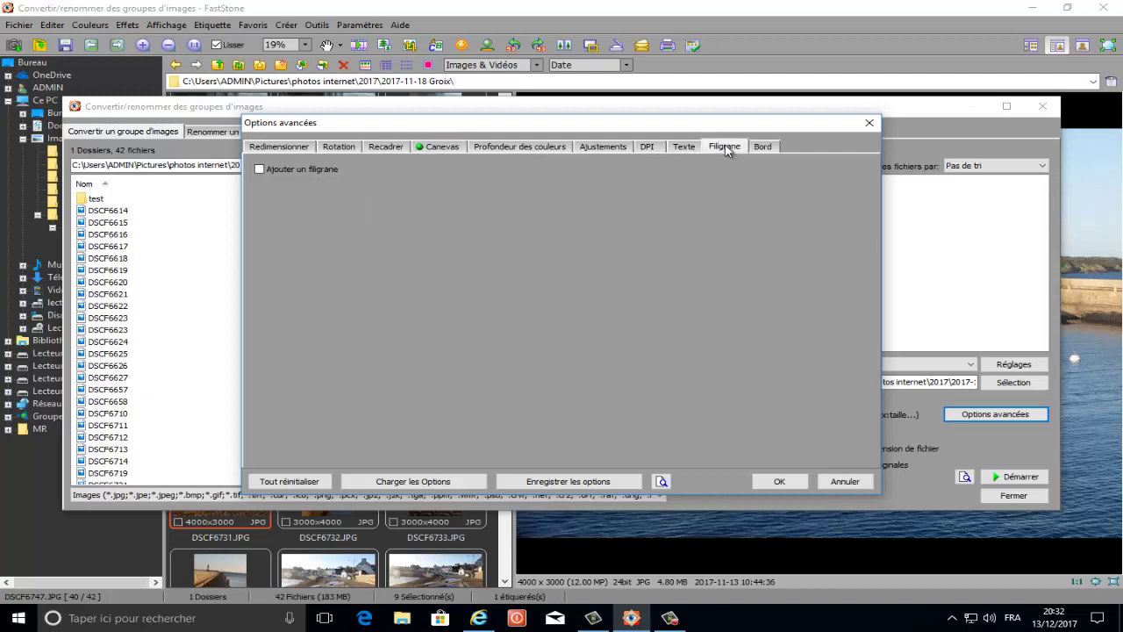
pyautogui.click(268, 170)
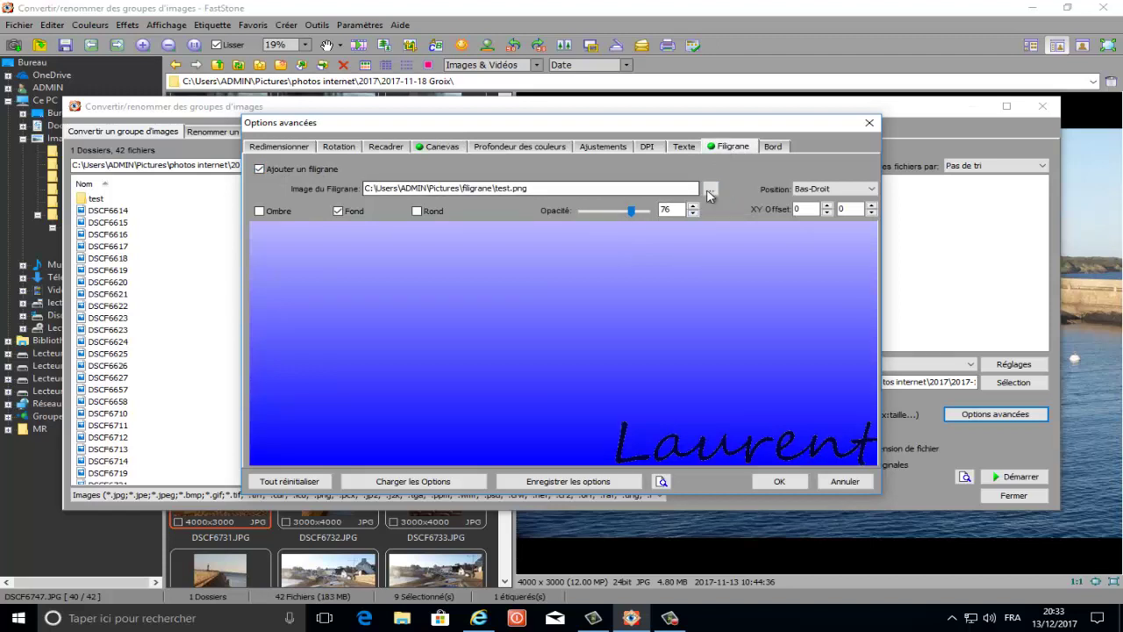
pyautogui.moveTo(636, 216); pyautogui.dragTo(645, 213)
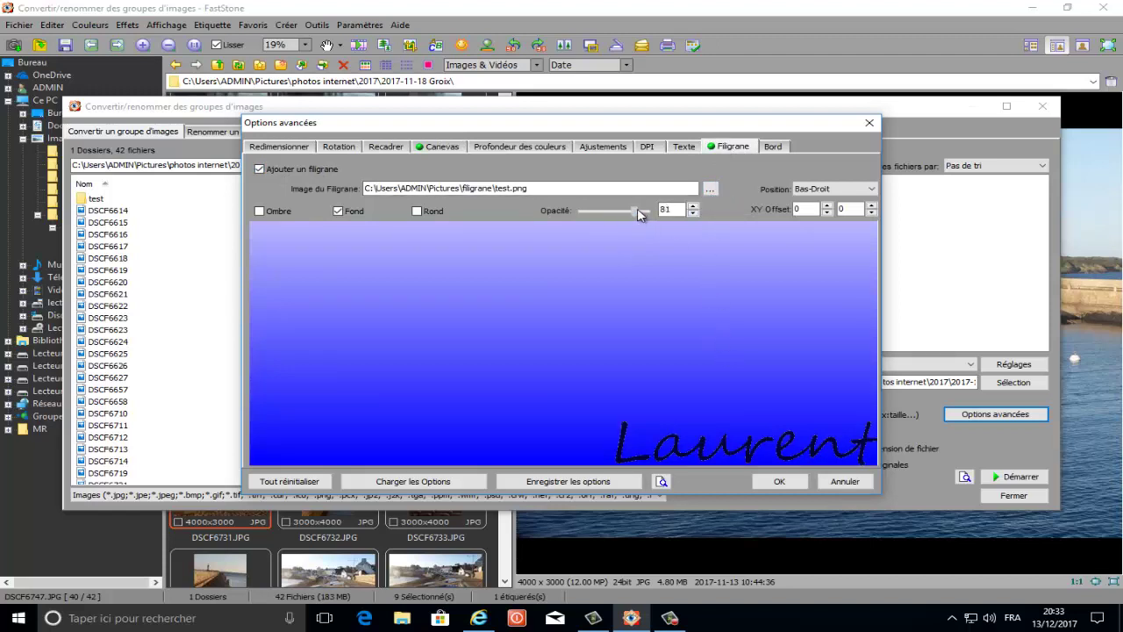
# Enable border effects with Cadre 1 at width 10, toggle the shadow off and back on, and confirm the advanced options.
pyautogui.click(774, 147)
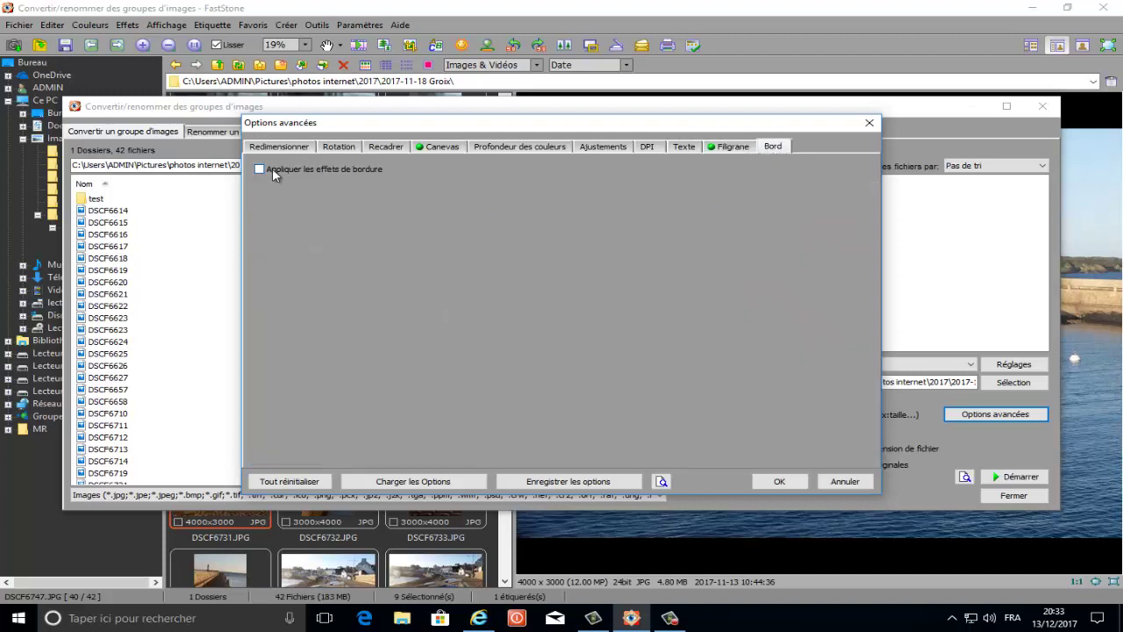
pyautogui.click(272, 172)
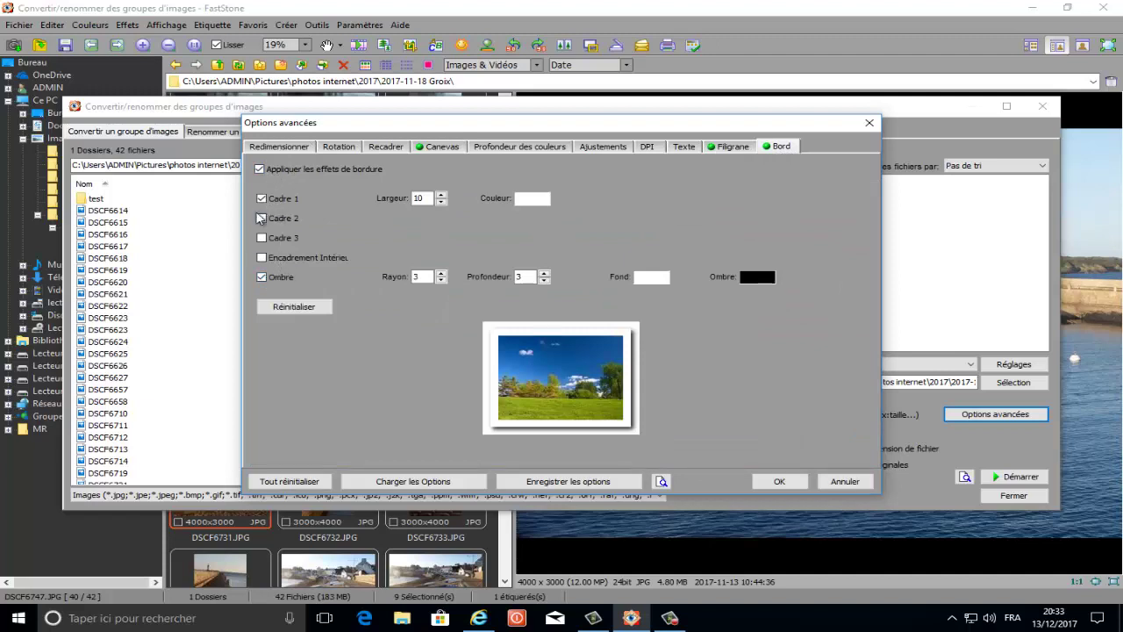
pyautogui.click(263, 278)
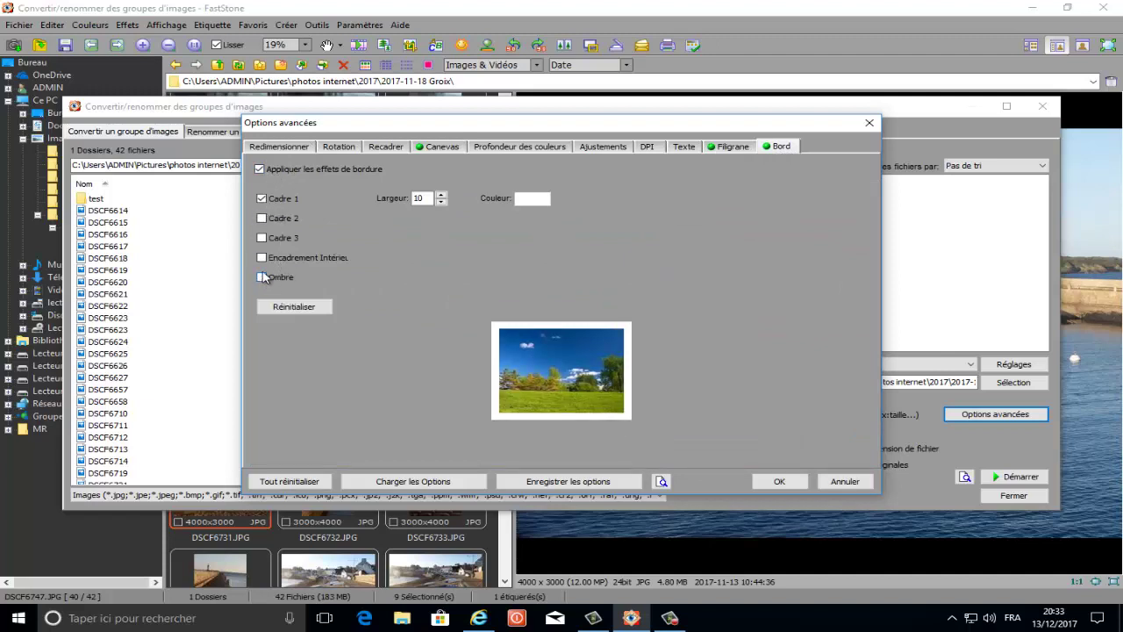
pyautogui.click(263, 277)
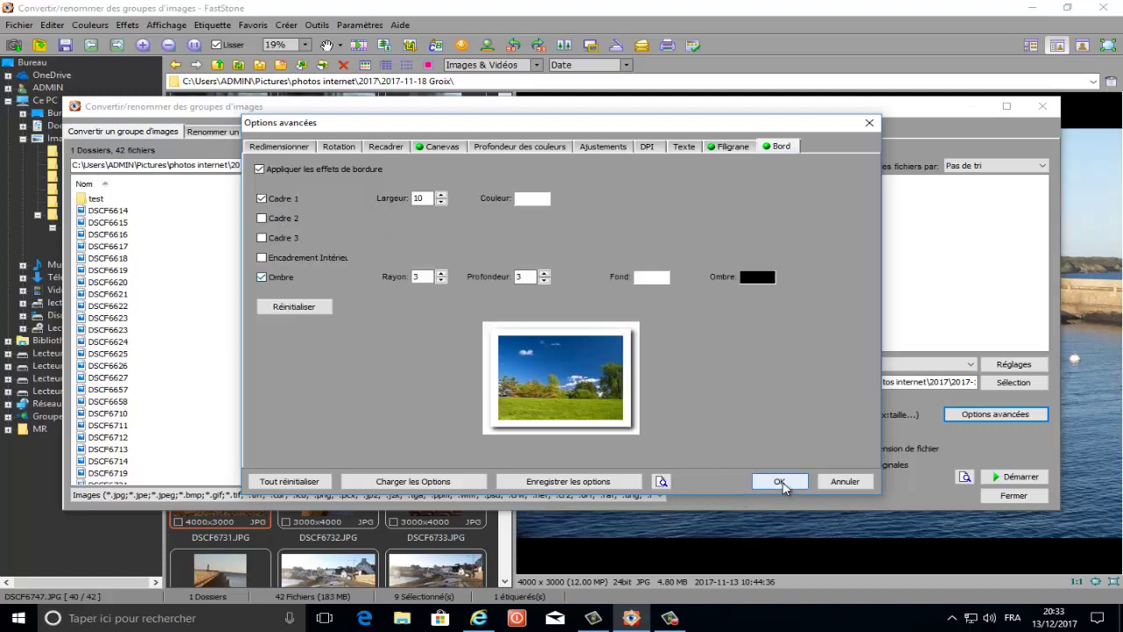
pyautogui.click(780, 482)
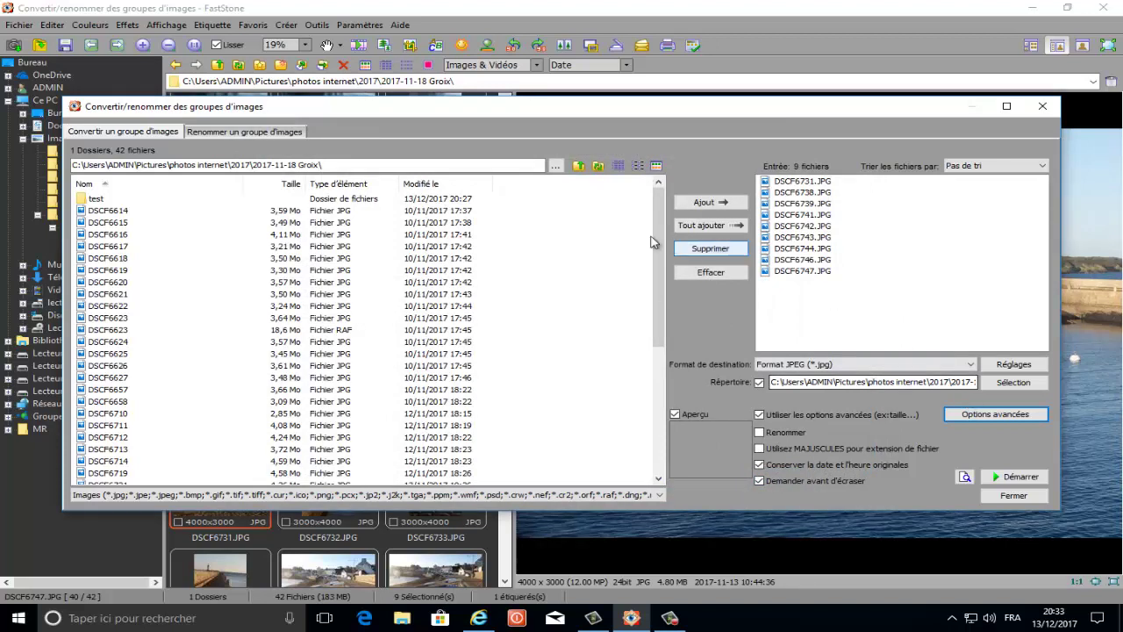
# Run the conversion of the nine photos, close its report and open the test folder.
pyautogui.click(1007, 478)
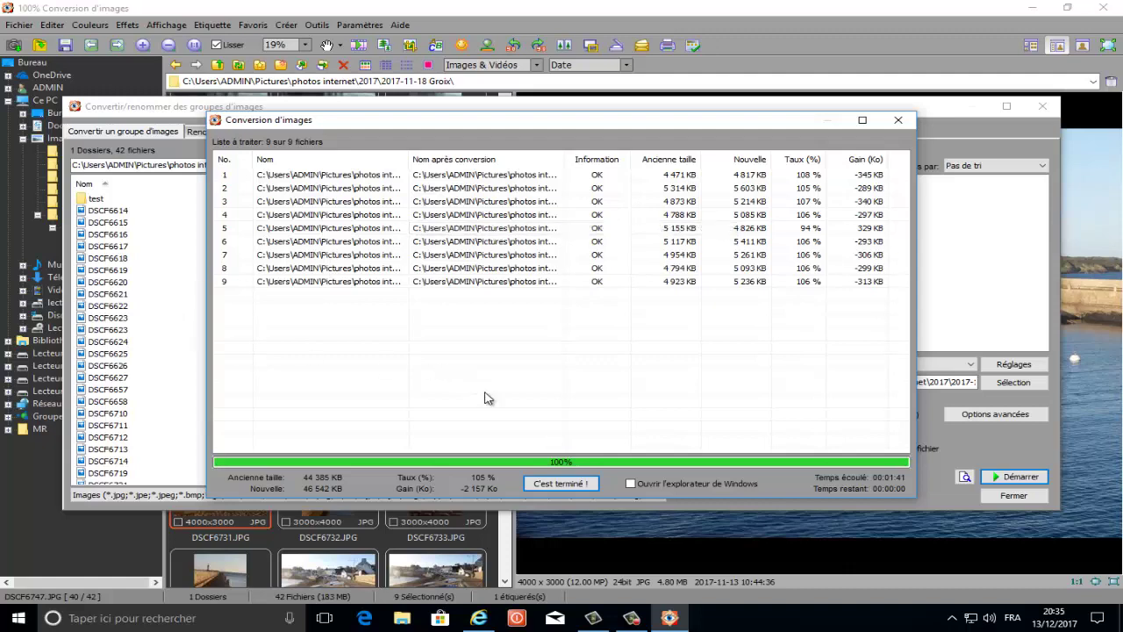
pyautogui.click(556, 483)
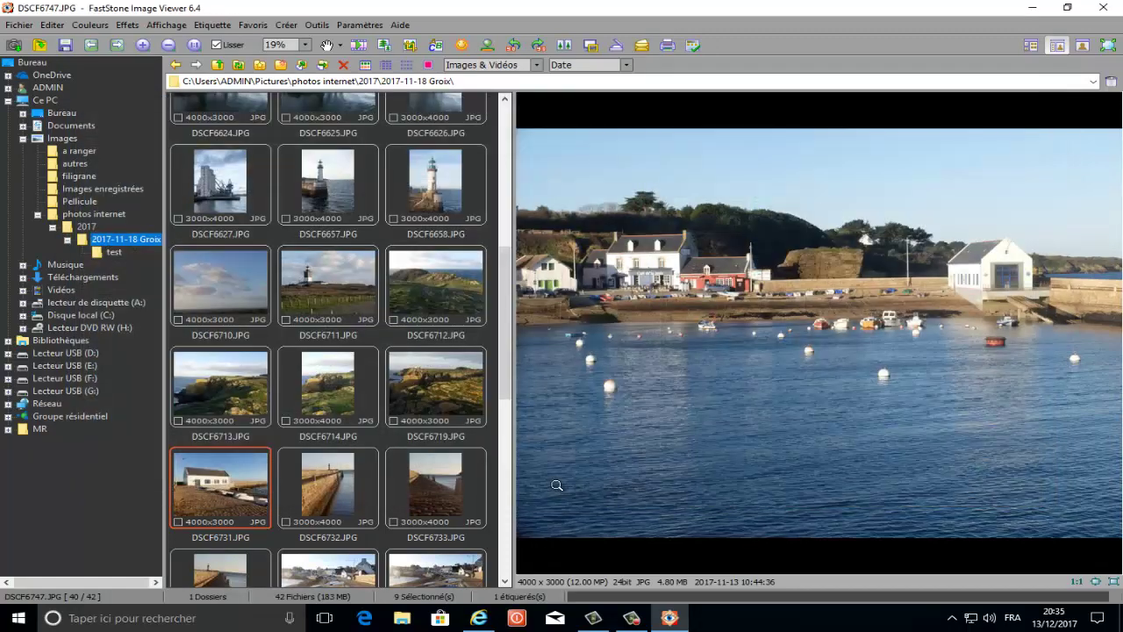
pyautogui.click(110, 253)
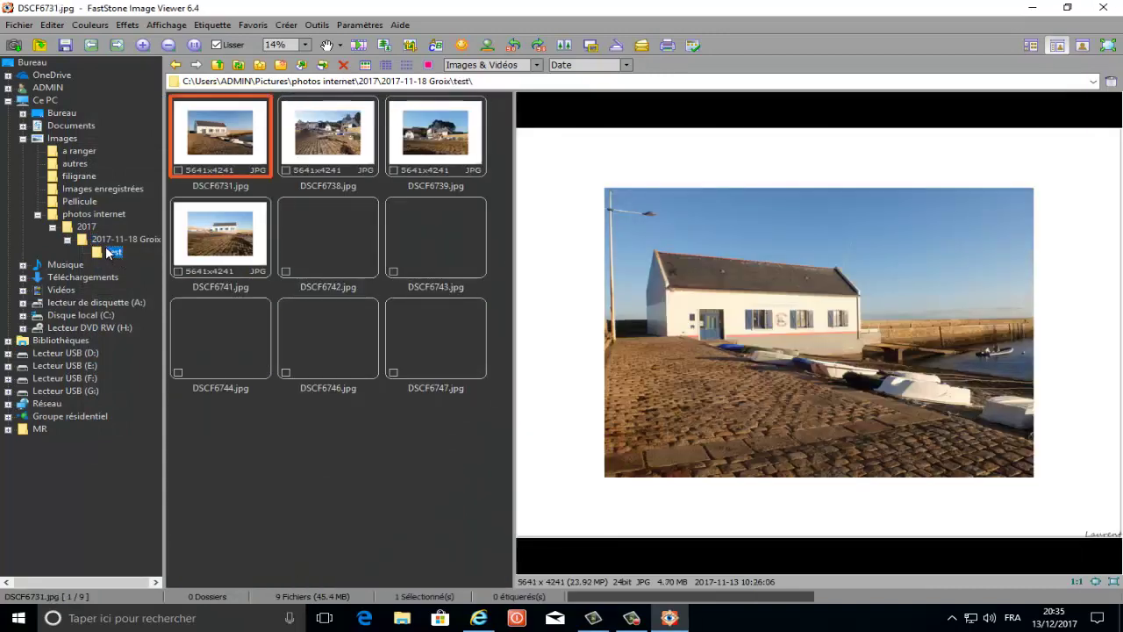